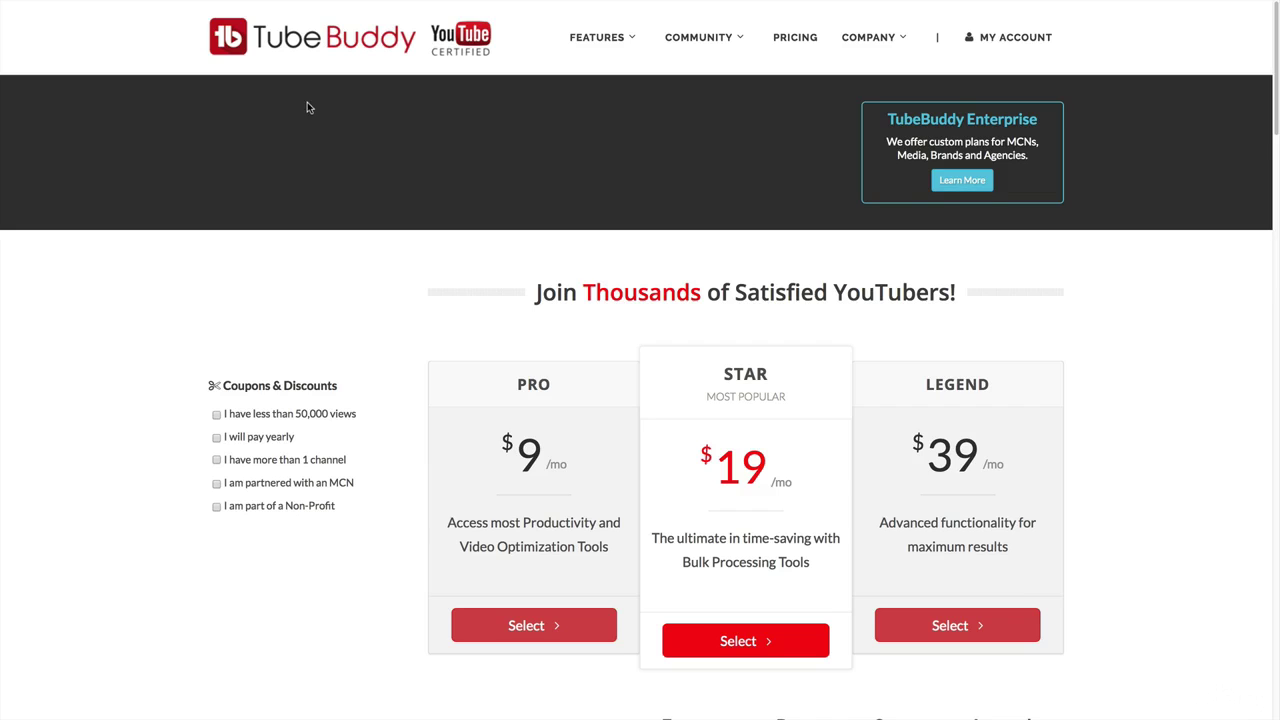
- Examine the TubeBuddy plan prices and compare the productivity, bulk processing and video SEO tools included in Free, Pro, Star and Legend
{"action": "scroll", "coordinate": [893, 351], "scroll_direction": "down", "scroll_amount": 1}
{"action": "scroll", "coordinate": [808, 334], "scroll_direction": "down", "scroll_amount": 1}
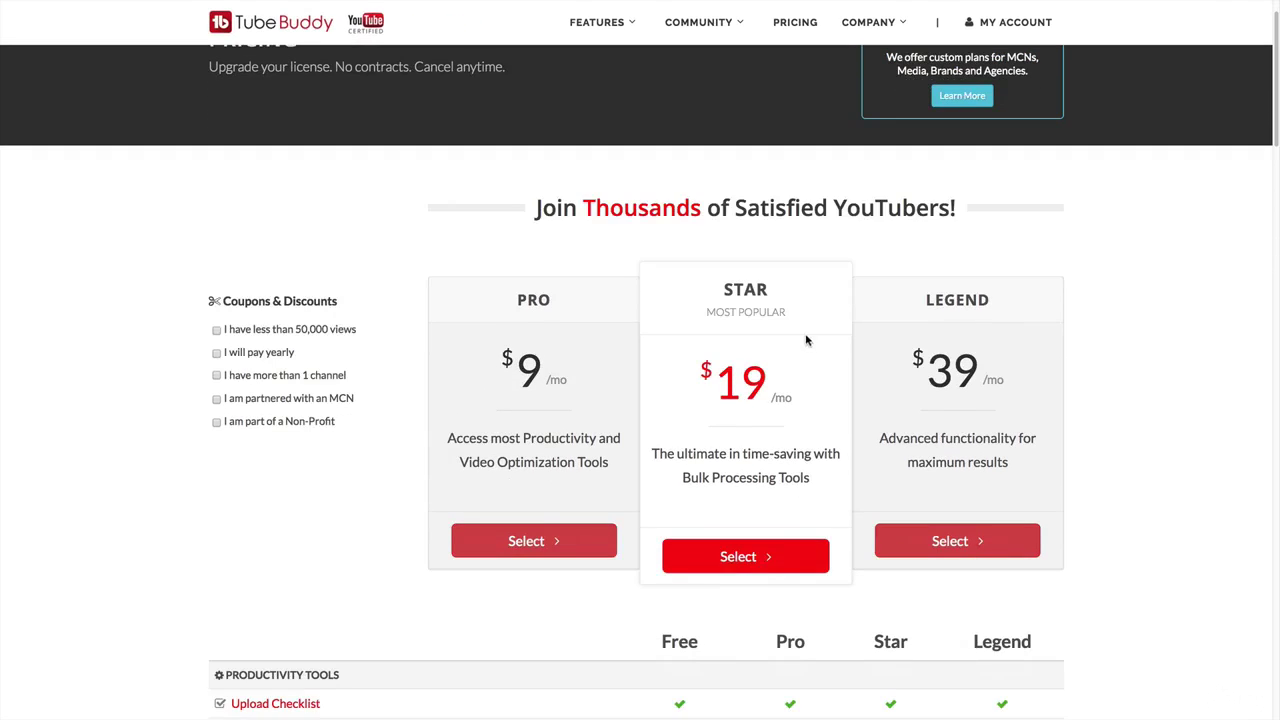
{"action": "scroll", "coordinate": [800, 337], "scroll_direction": "down", "scroll_amount": 1}
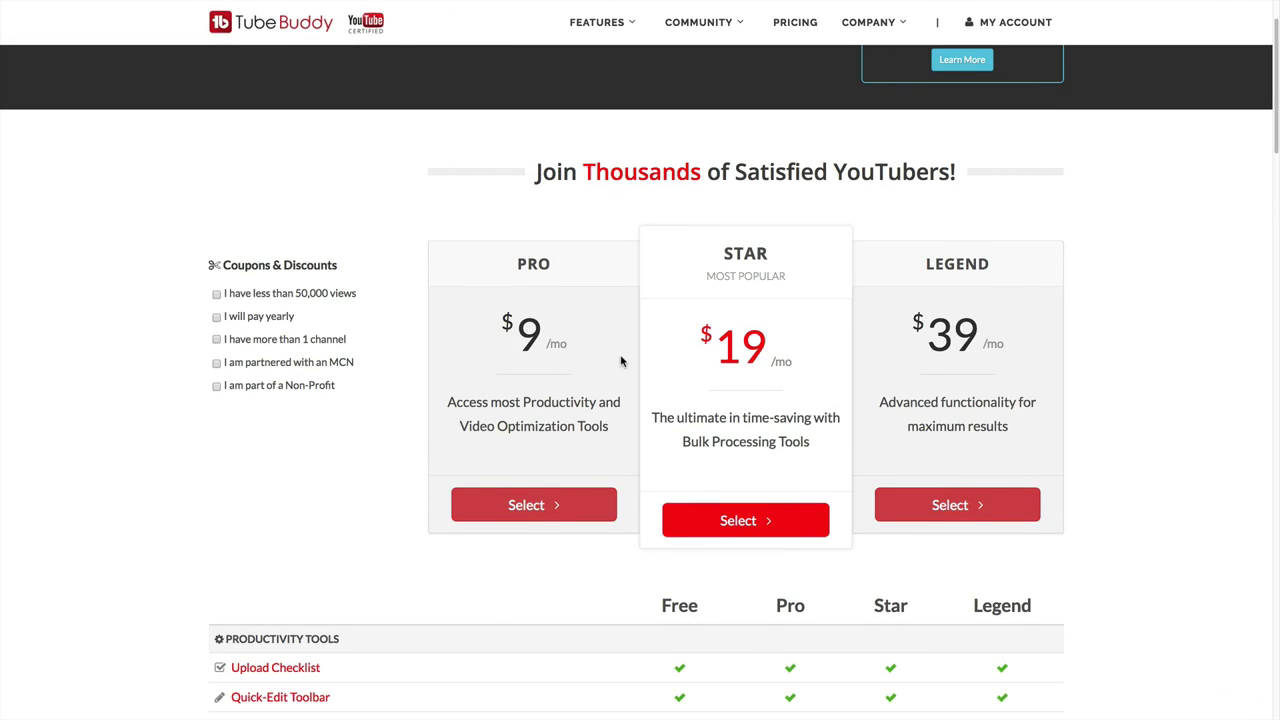
{"action": "scroll", "coordinate": [716, 335], "scroll_direction": "down", "scroll_amount": 5}
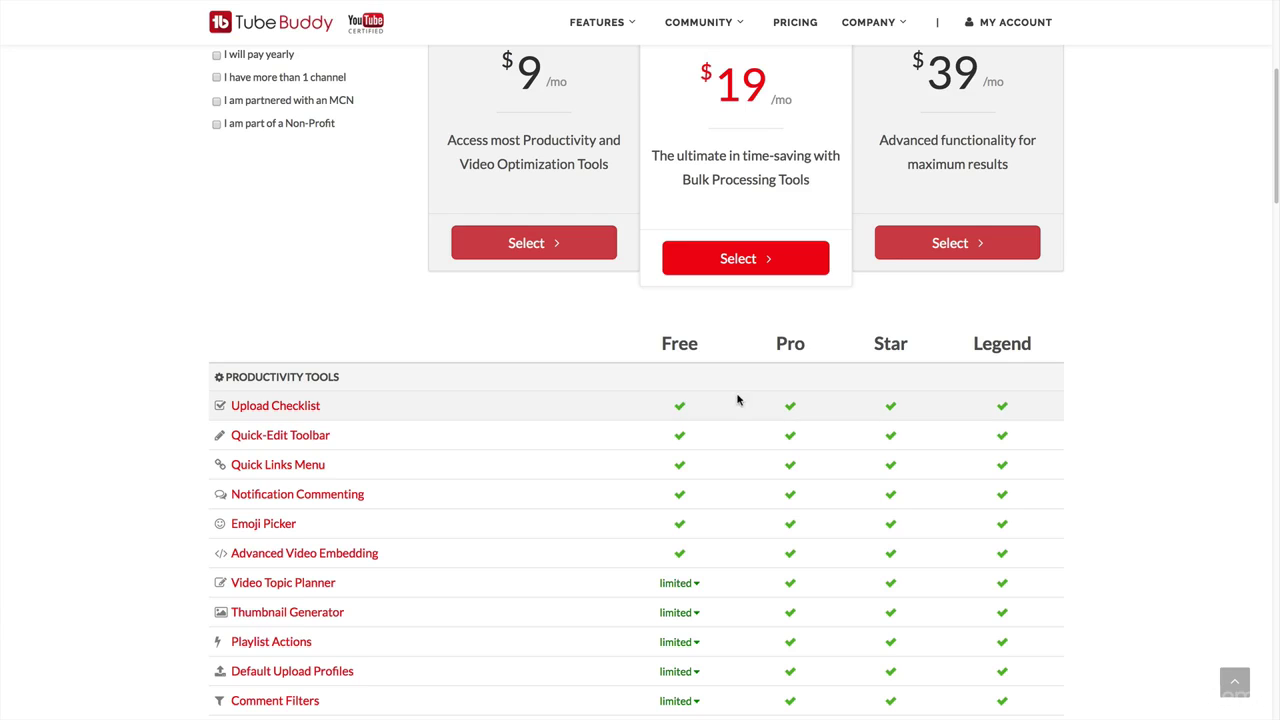
{"action": "scroll", "coordinate": [716, 430], "scroll_direction": "down", "scroll_amount": 1}
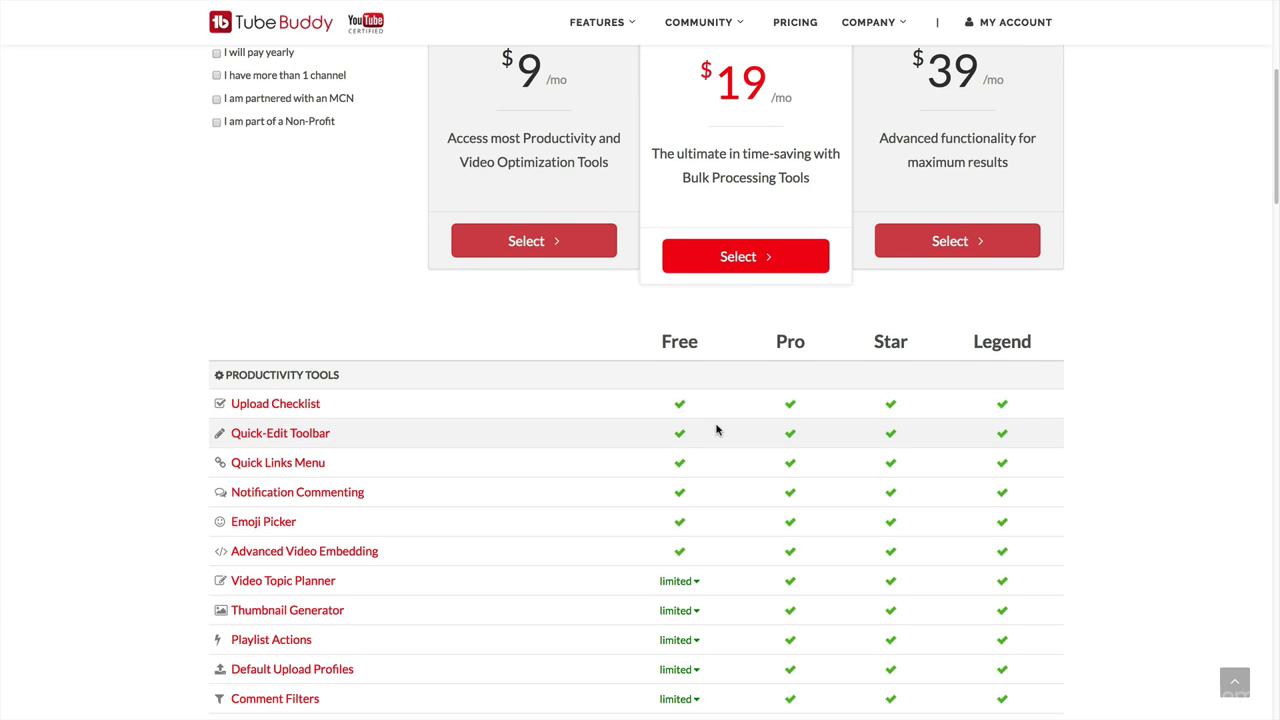
{"action": "scroll", "coordinate": [774, 418], "scroll_direction": "down", "scroll_amount": 4}
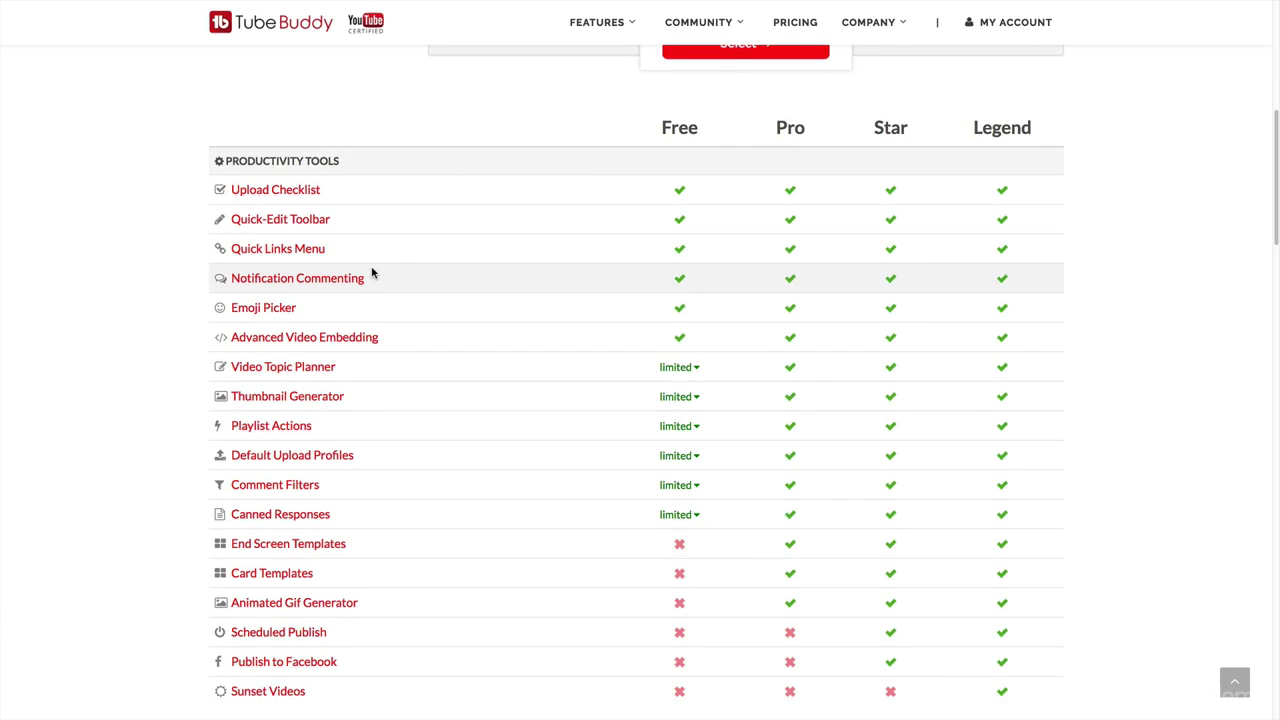
{"action": "scroll", "coordinate": [1060, 380], "scroll_direction": "down", "scroll_amount": 1}
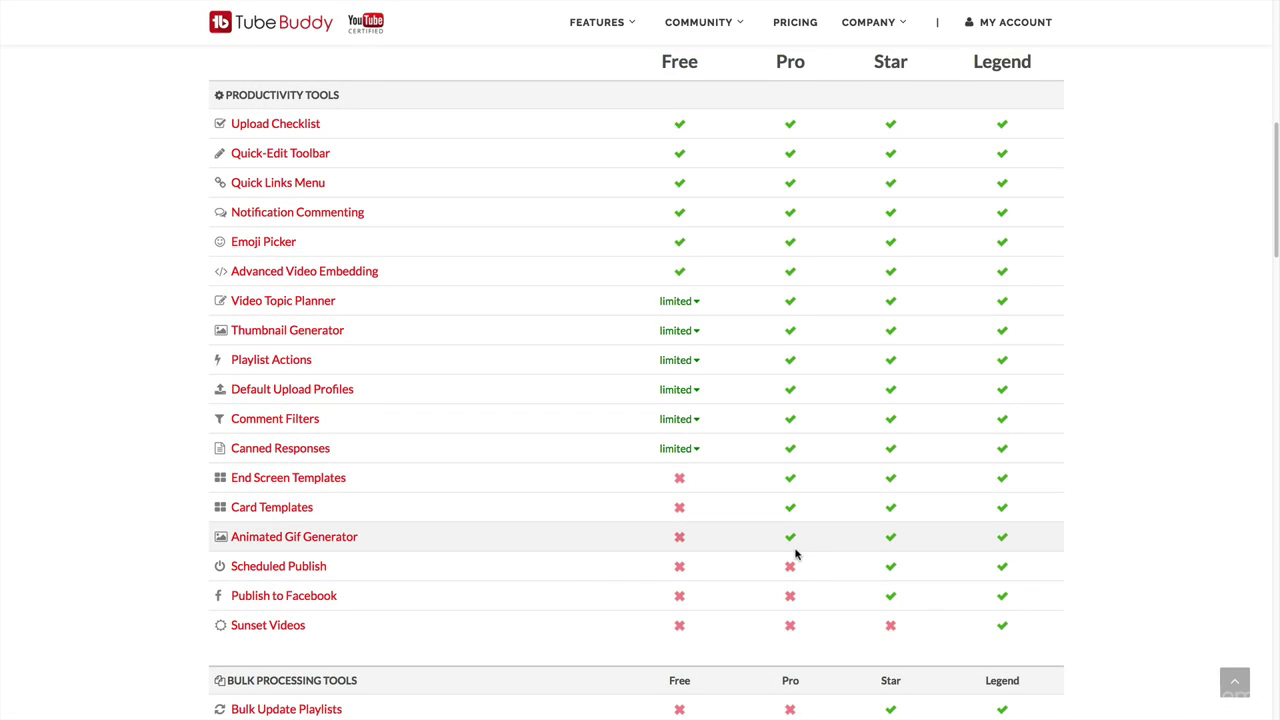
{"action": "scroll", "coordinate": [795, 555], "scroll_direction": "down", "scroll_amount": 2}
{"action": "scroll", "coordinate": [801, 550], "scroll_direction": "down", "scroll_amount": 5}
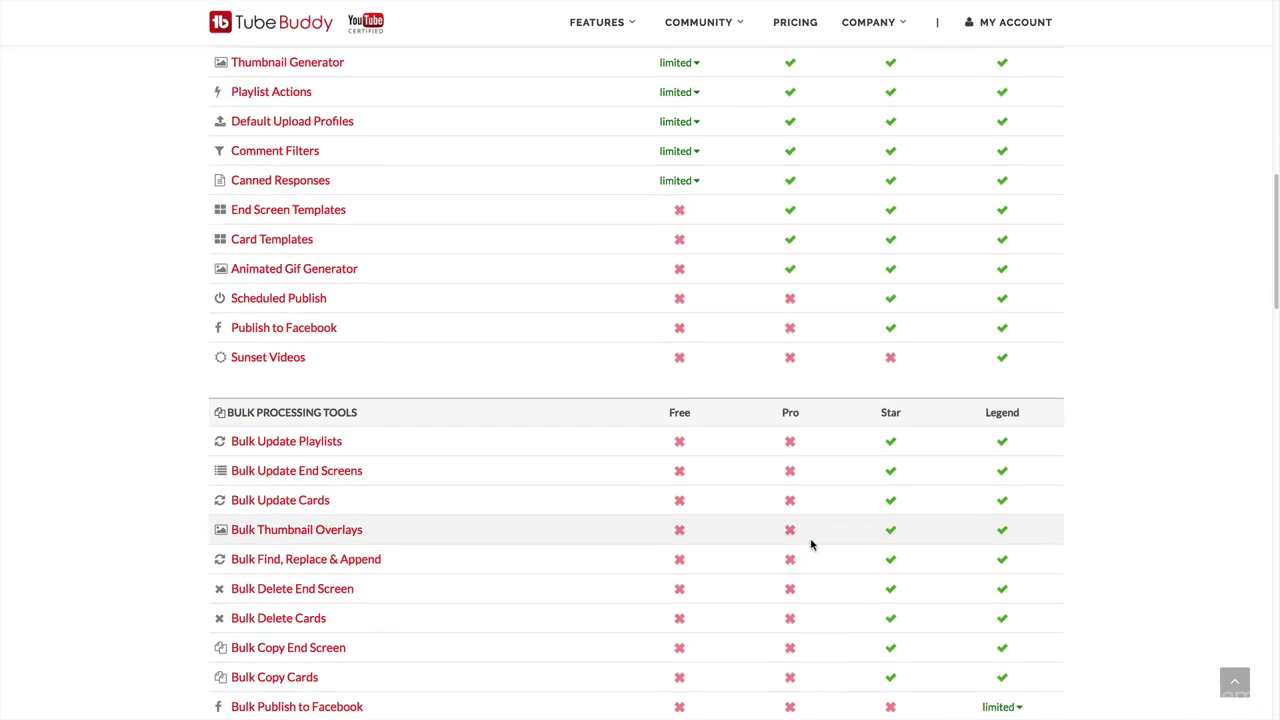
{"action": "scroll", "coordinate": [812, 545], "scroll_direction": "down", "scroll_amount": 1}
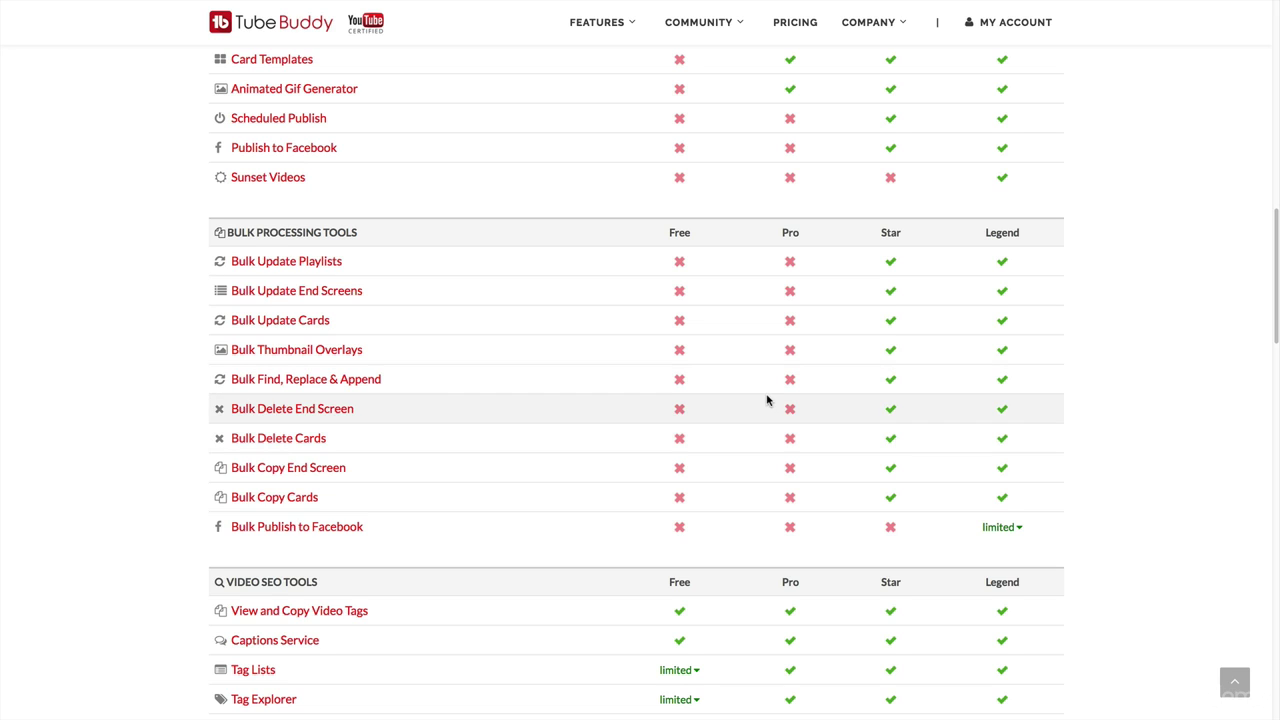
{"action": "scroll", "coordinate": [775, 401], "scroll_direction": "up", "scroll_amount": 1}
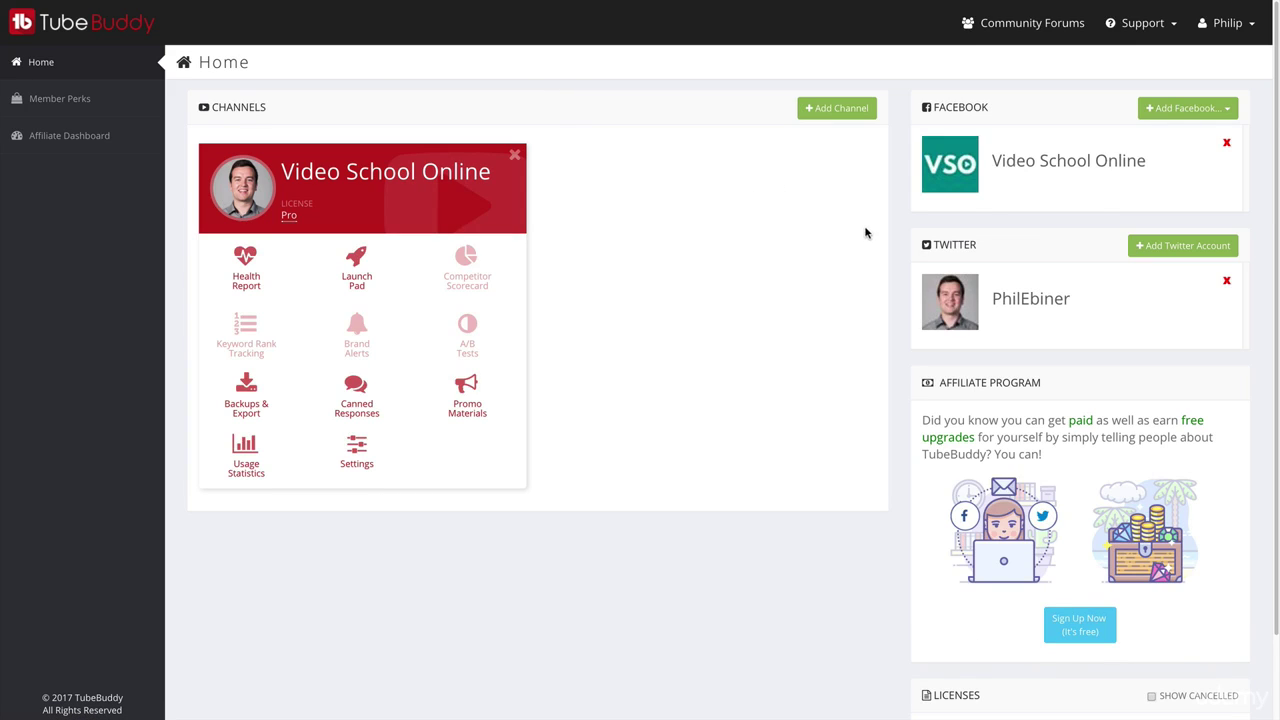
- Open the Video School Online channel's Health Report and review its total views, subscribers, uploads, engagement and audience figures
{"action": "left_click", "coordinate": [835, 110]}
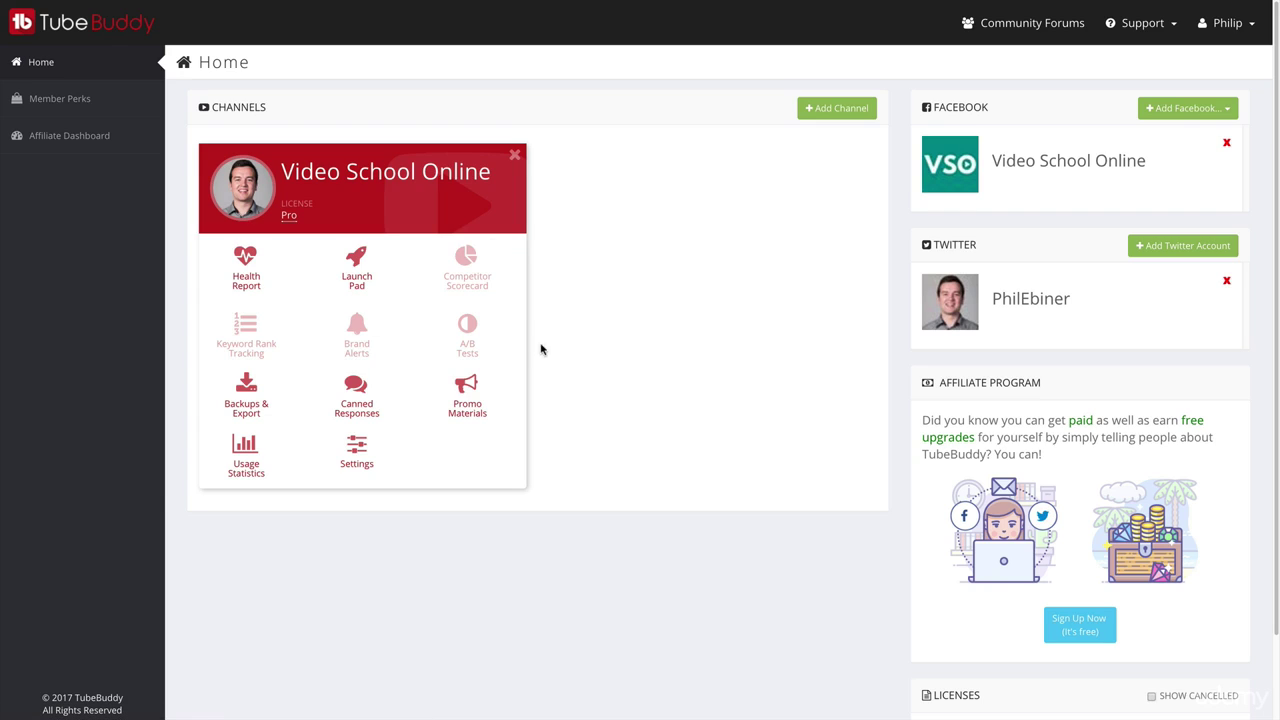
{"action": "left_click", "coordinate": [246, 262]}
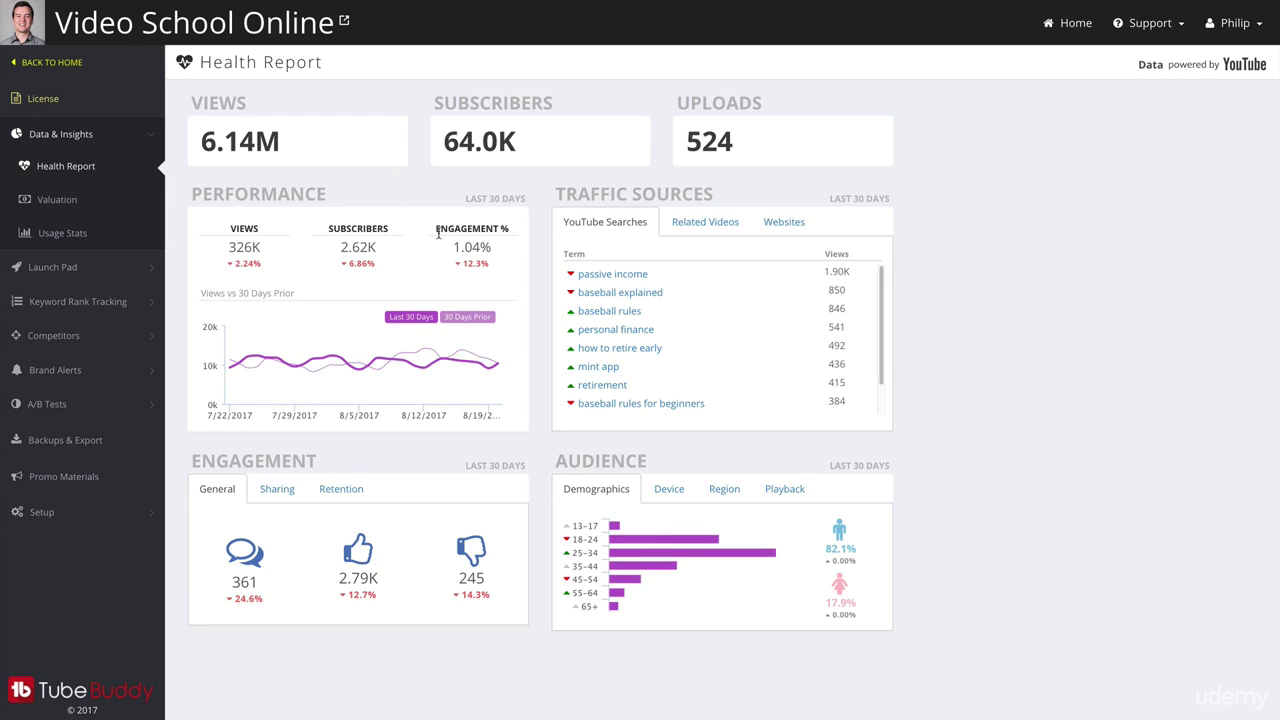
{"action": "left_click_drag", "start_coordinate": [199, 141], "coordinate": [280, 145]}
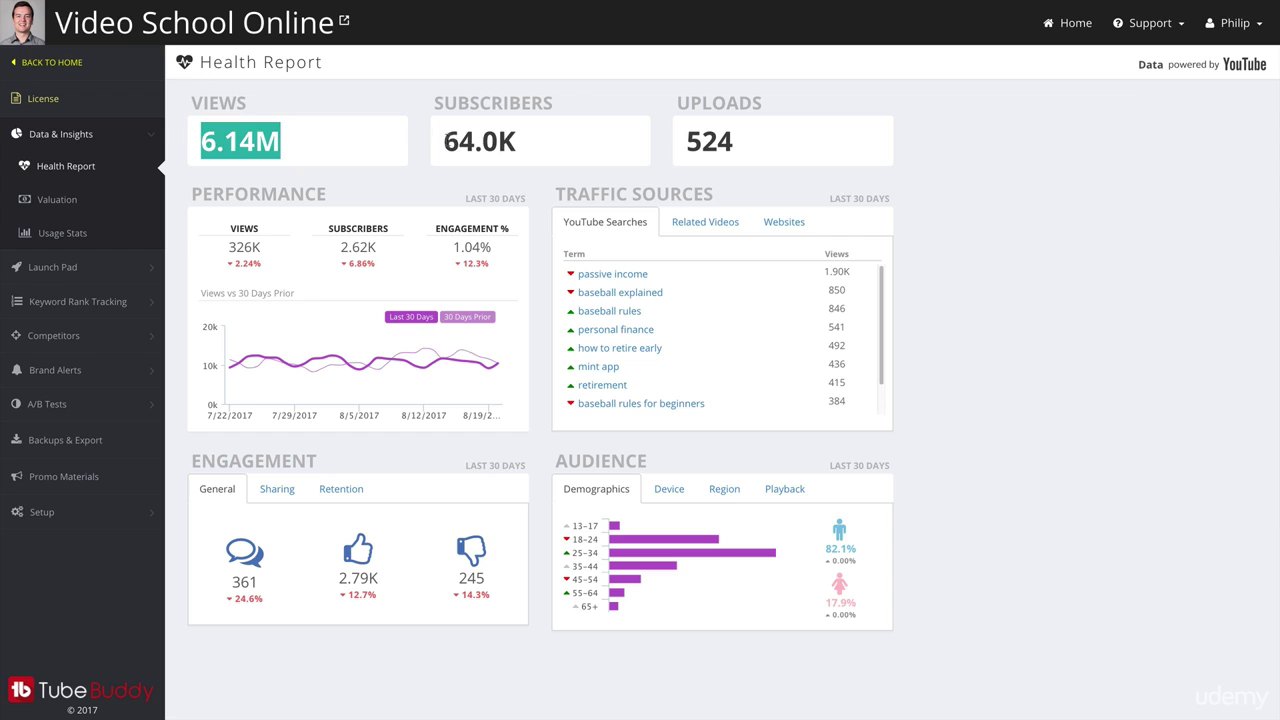
{"action": "left_click_drag", "start_coordinate": [449, 138], "coordinate": [541, 152]}
{"action": "left_click_drag", "start_coordinate": [703, 142], "coordinate": [735, 146]}
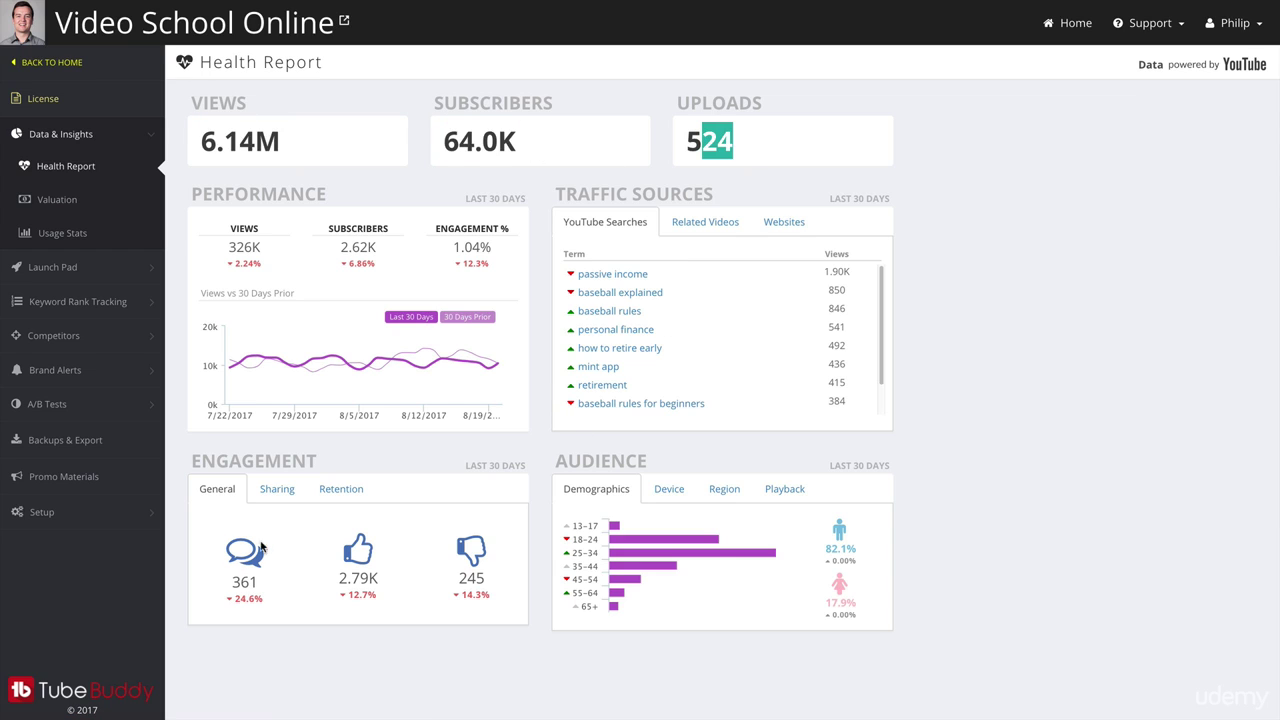
{"action": "mouse_move", "coordinate": [697, 553]}
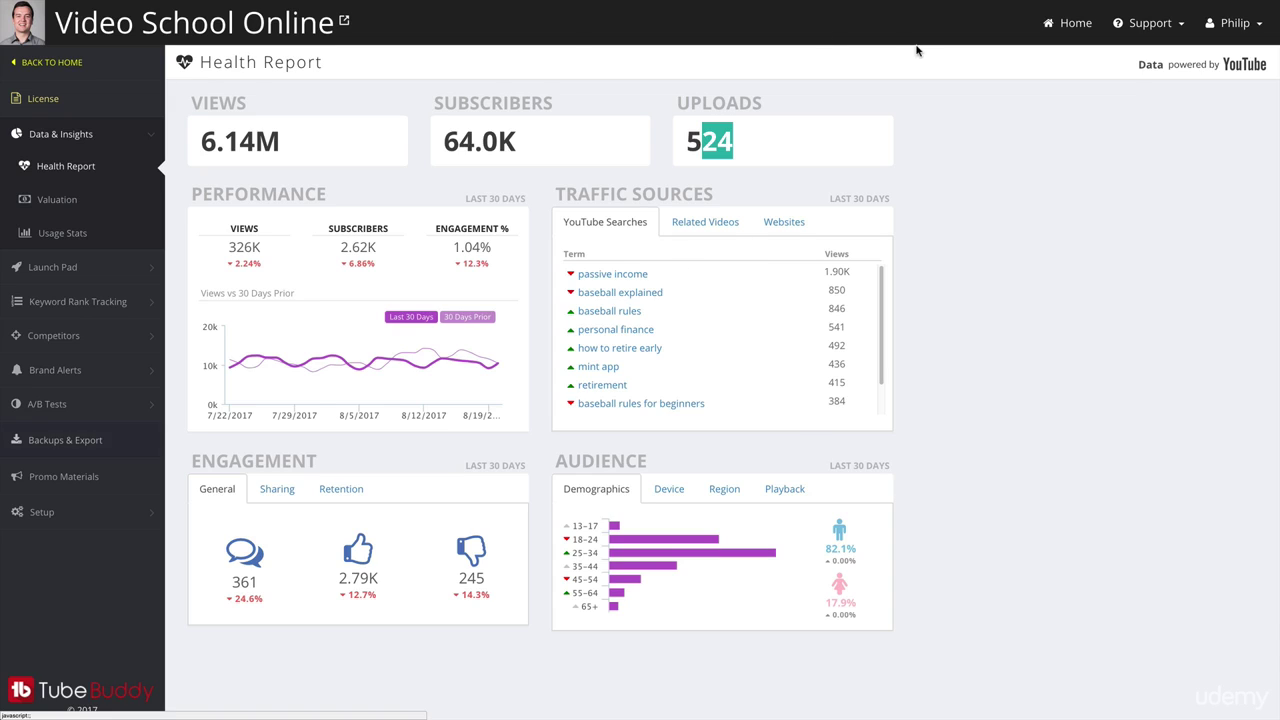
- Switch to YouTube Creator Studio and open the published comments in the Community section
{"action": "mouse_move", "coordinate": [695, 4]}
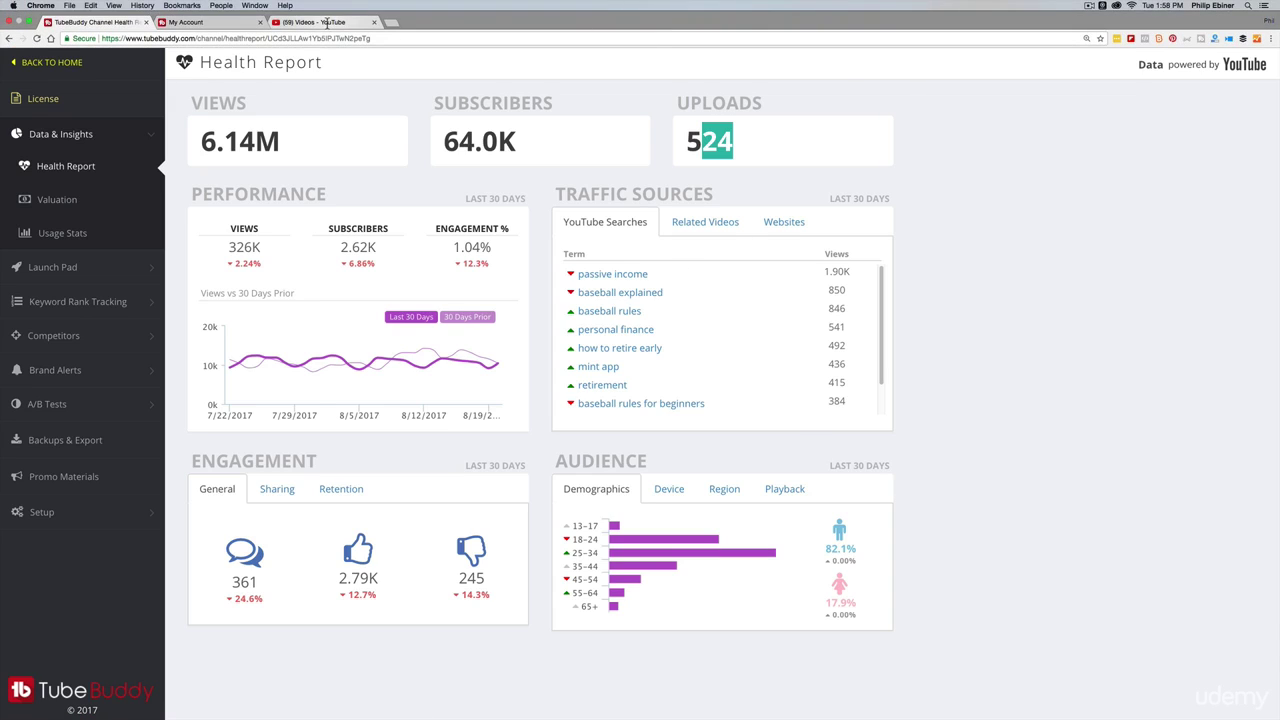
{"action": "left_click", "coordinate": [340, 21]}
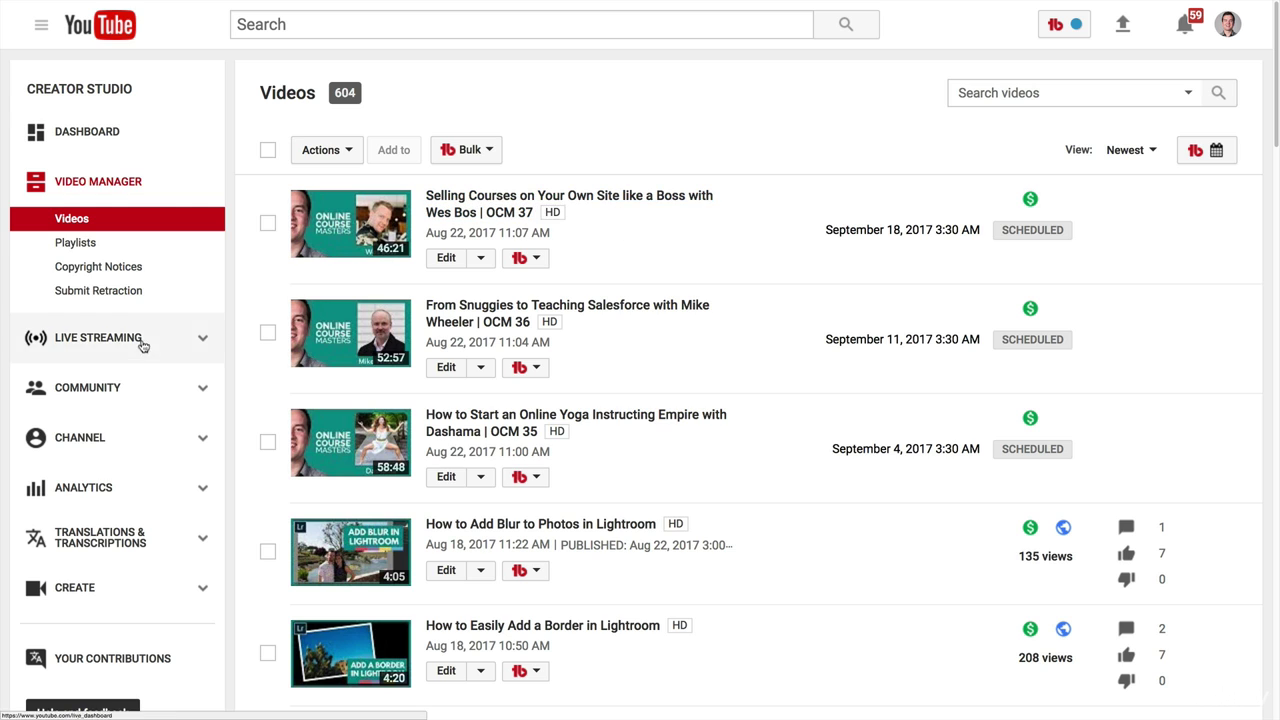
{"action": "left_click", "coordinate": [189, 389]}
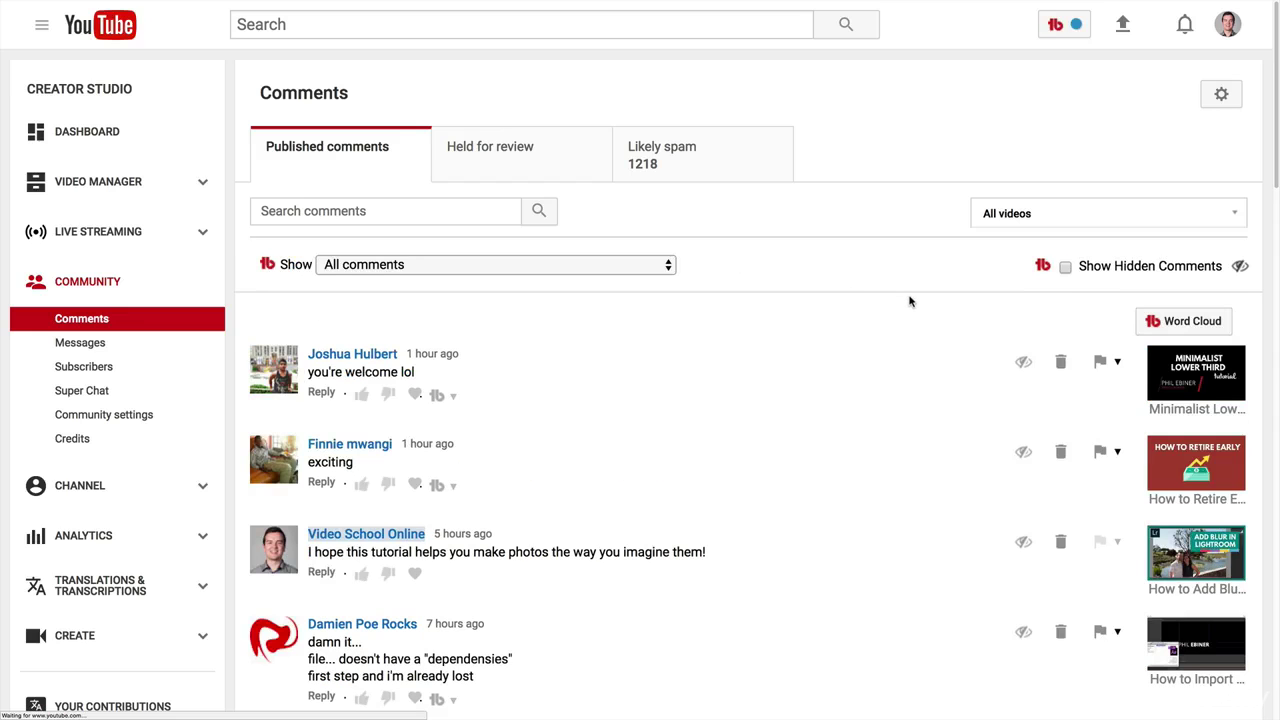
{"action": "scroll", "coordinate": [880, 292], "scroll_direction": "down", "scroll_amount": 2}
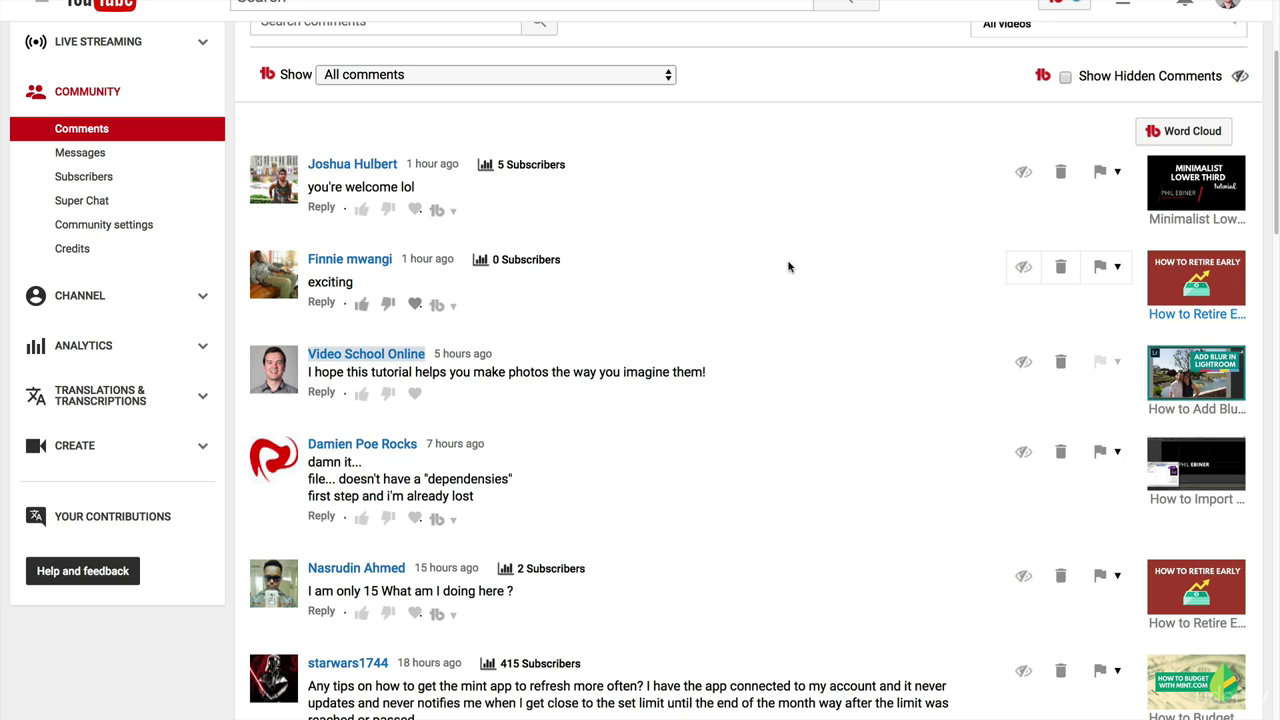
- Reply to the "exciting" comment with the "Comment Thanks" canned response
{"action": "left_click", "coordinate": [440, 306]}
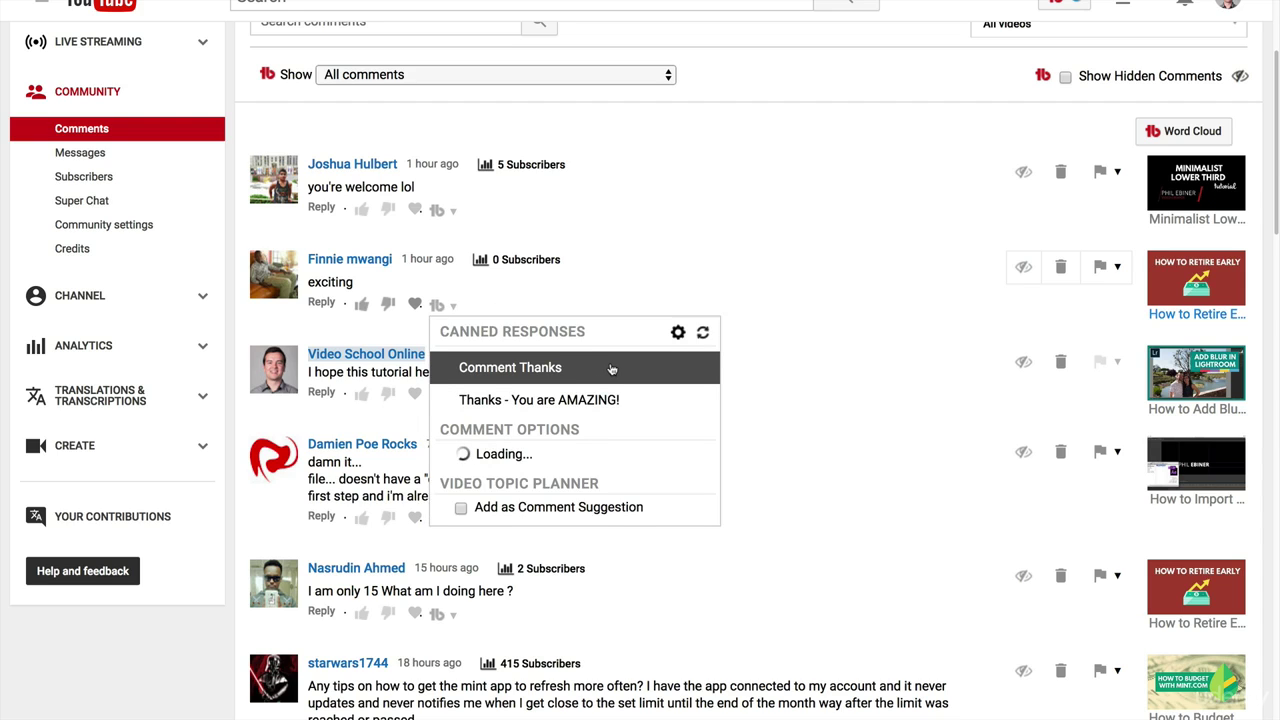
{"action": "left_click", "coordinate": [550, 368]}
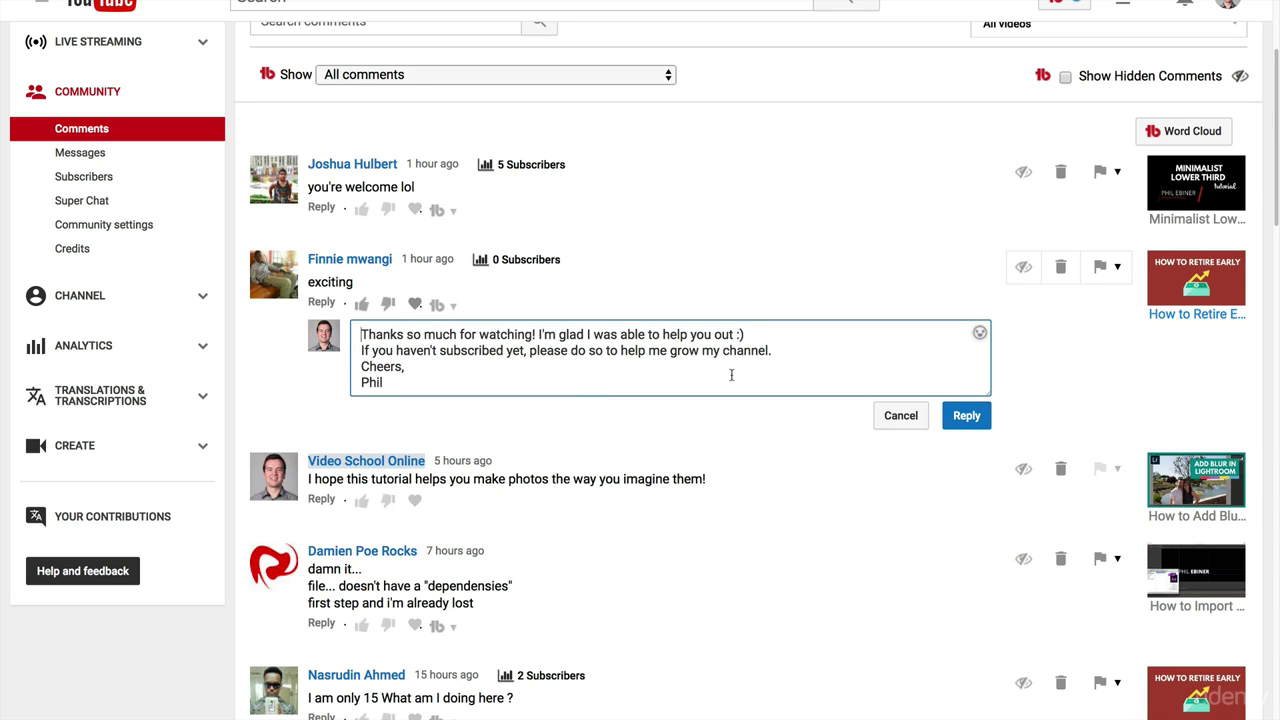
{"action": "left_click", "coordinate": [962, 415]}
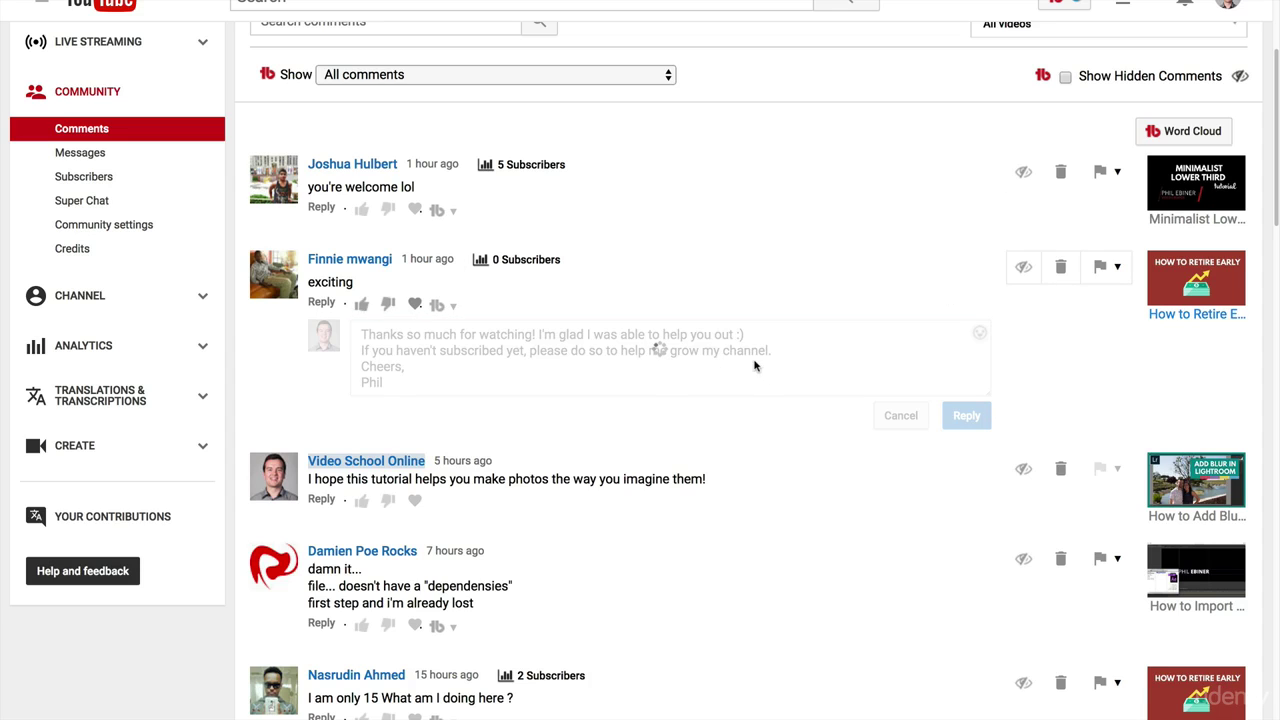
- Post the "Comment Thanks" canned response as a reply to the "this is epic !!" comment
{"action": "scroll", "coordinate": [806, 371], "scroll_direction": "down", "scroll_amount": 15}
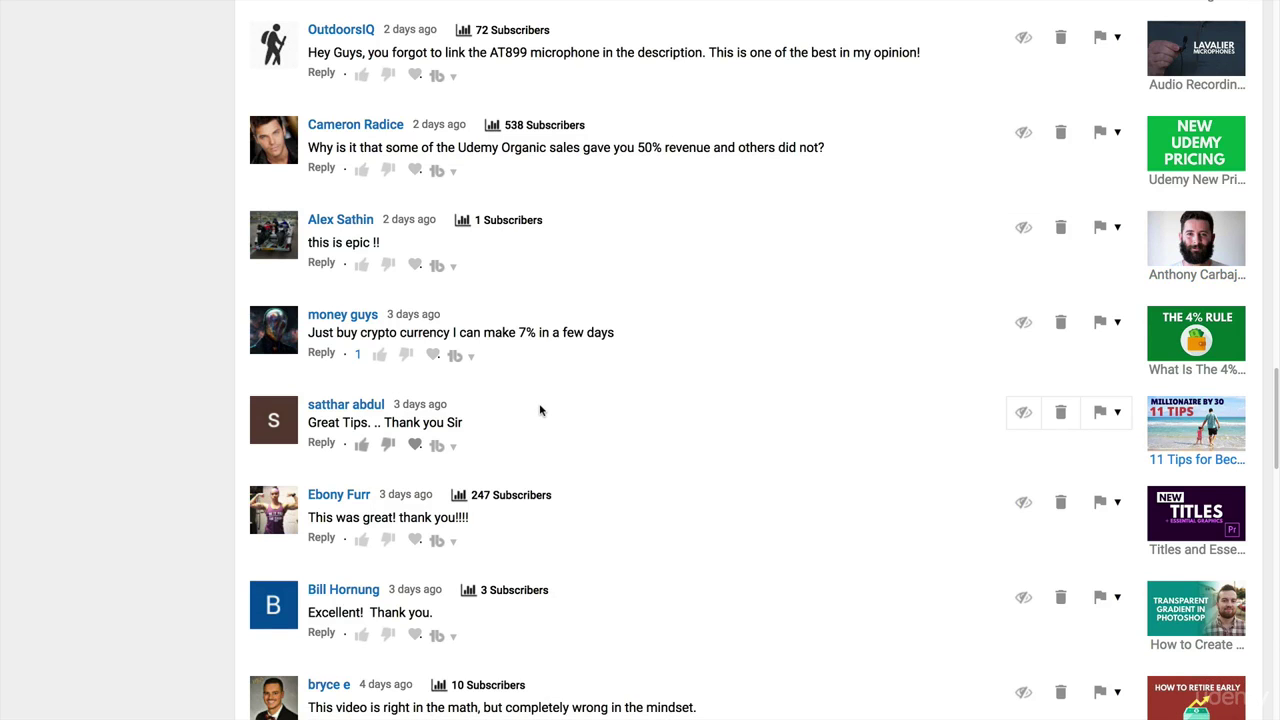
{"action": "left_click", "coordinate": [451, 258]}
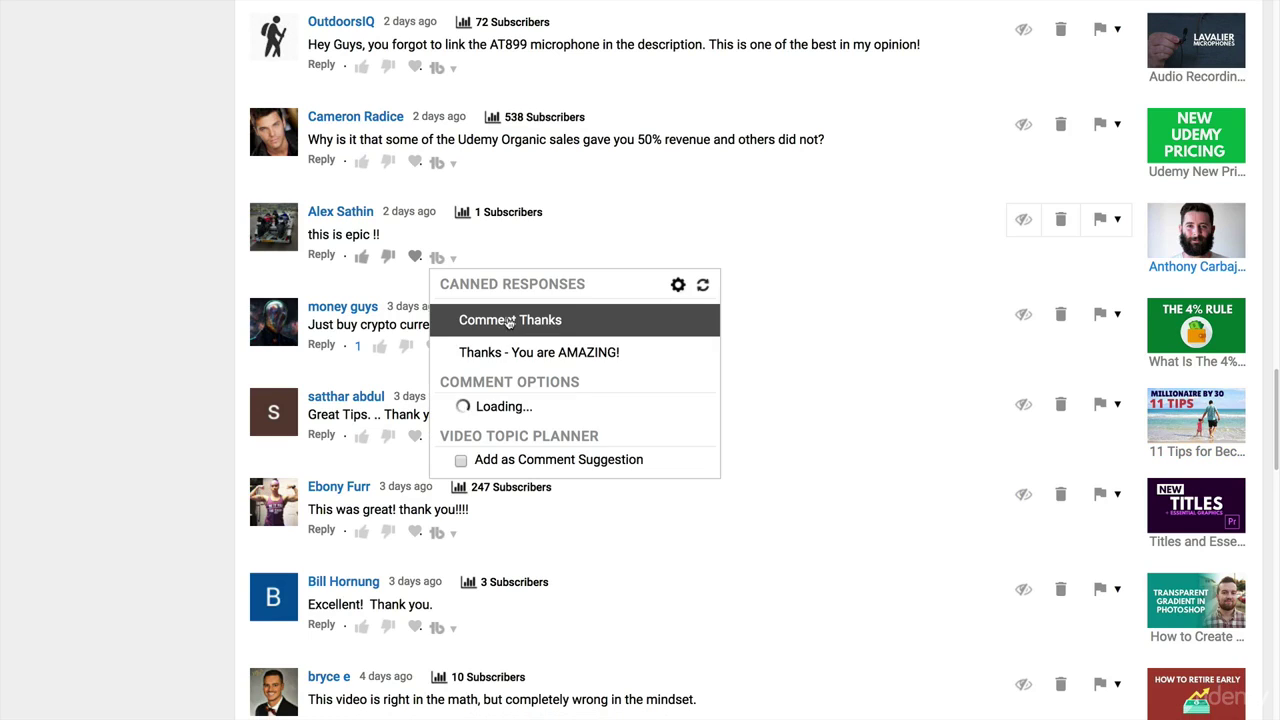
{"action": "left_click", "coordinate": [508, 320]}
- Answer the "Great Tips. .. Thank you Sir" comment with the "Comment Thanks" canned response
{"action": "left_click", "coordinate": [451, 551]}
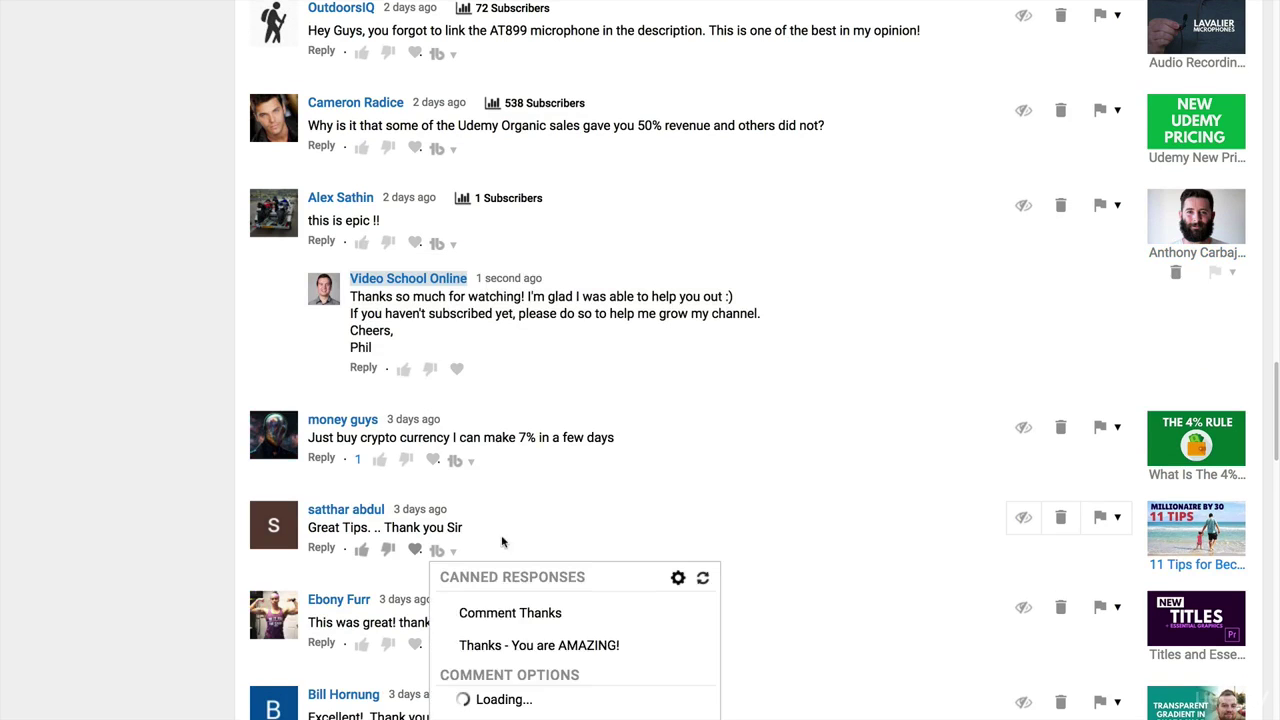
{"action": "scroll", "coordinate": [503, 541], "scroll_direction": "down", "scroll_amount": 1}
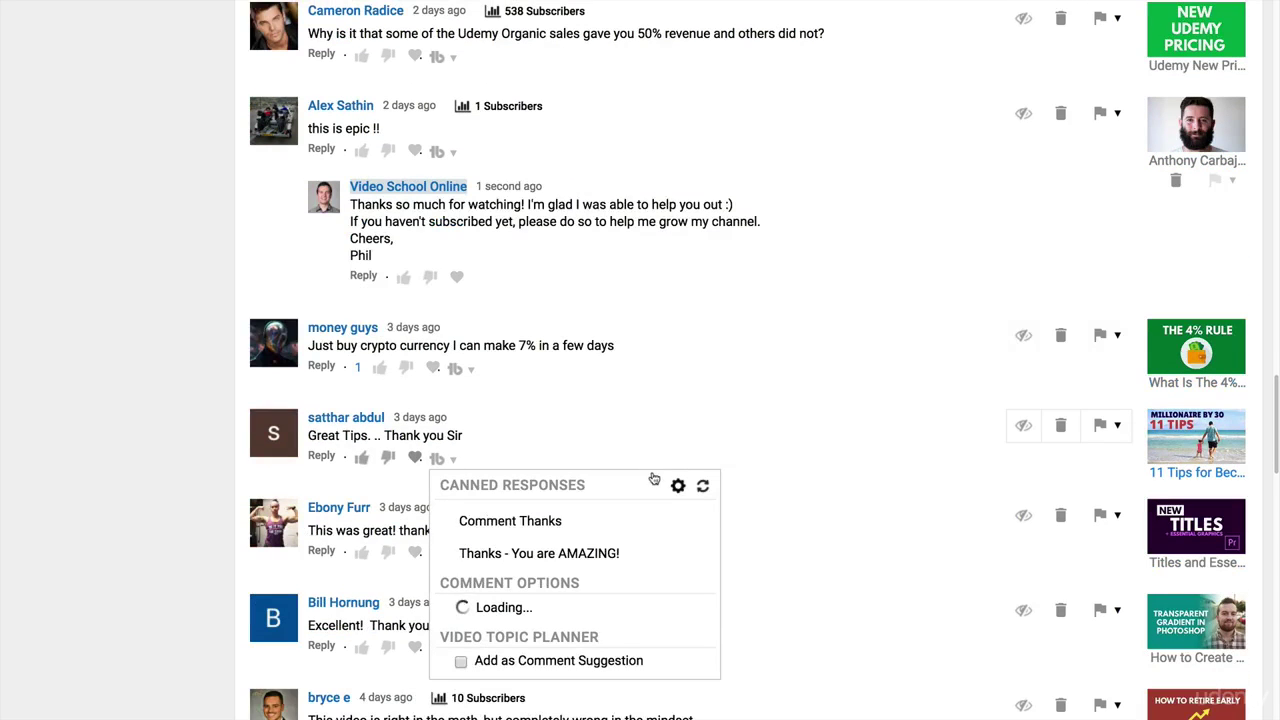
{"action": "left_click", "coordinate": [521, 521]}
{"action": "left_click", "coordinate": [966, 569]}
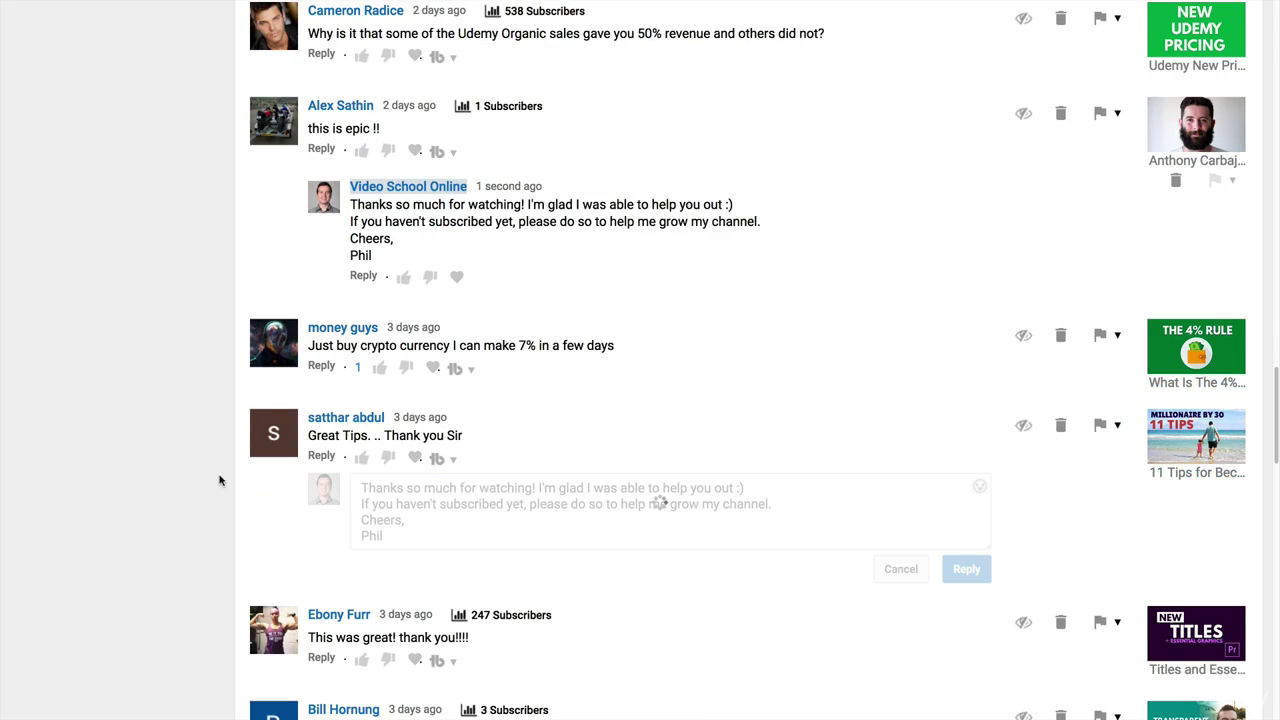
{"action": "scroll", "coordinate": [716, 429], "scroll_direction": "down", "scroll_amount": 2}
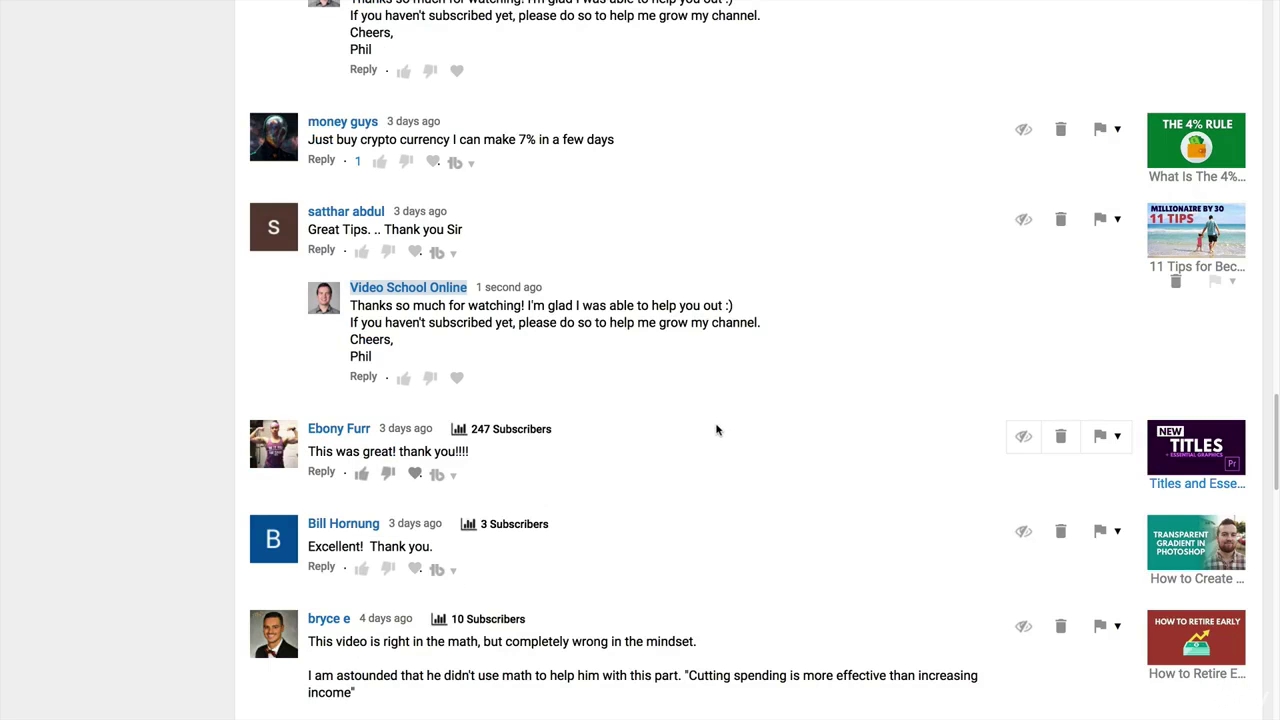
- Switch to TubeBuddy, return to its home page and open the channel's Canned Responses
{"action": "left_click", "coordinate": [100, 20]}
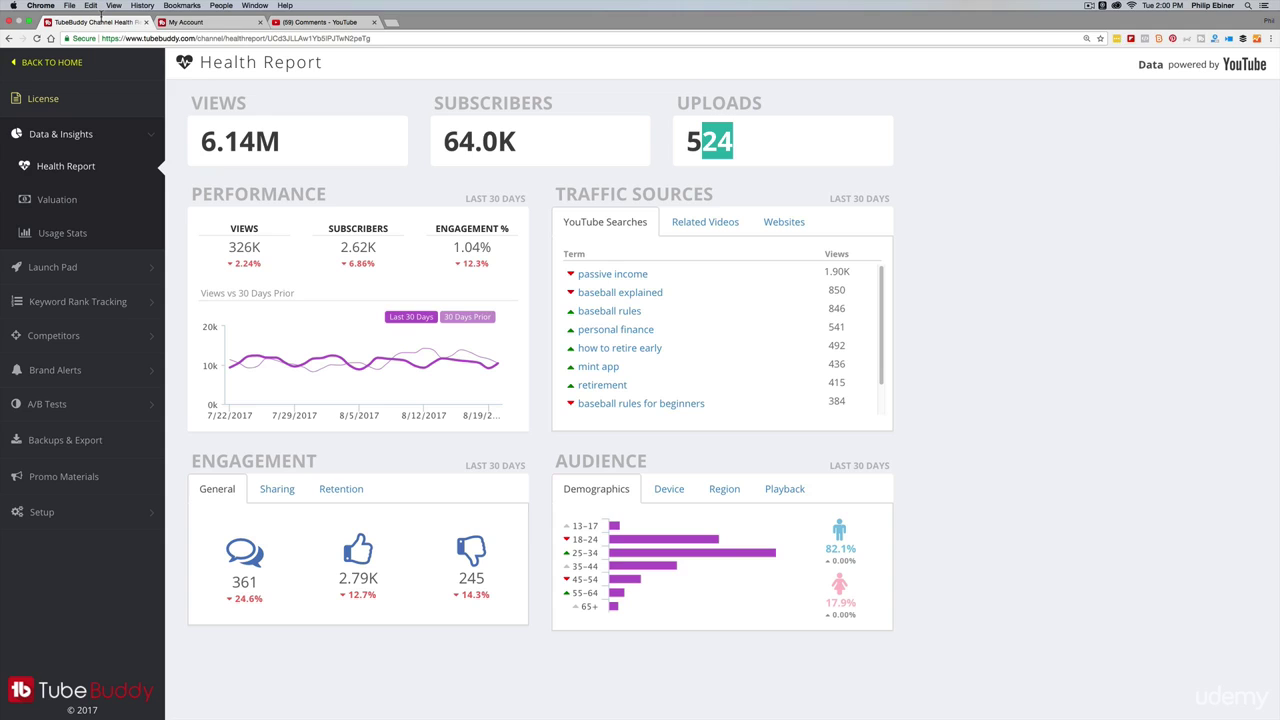
{"action": "left_click", "coordinate": [126, 62]}
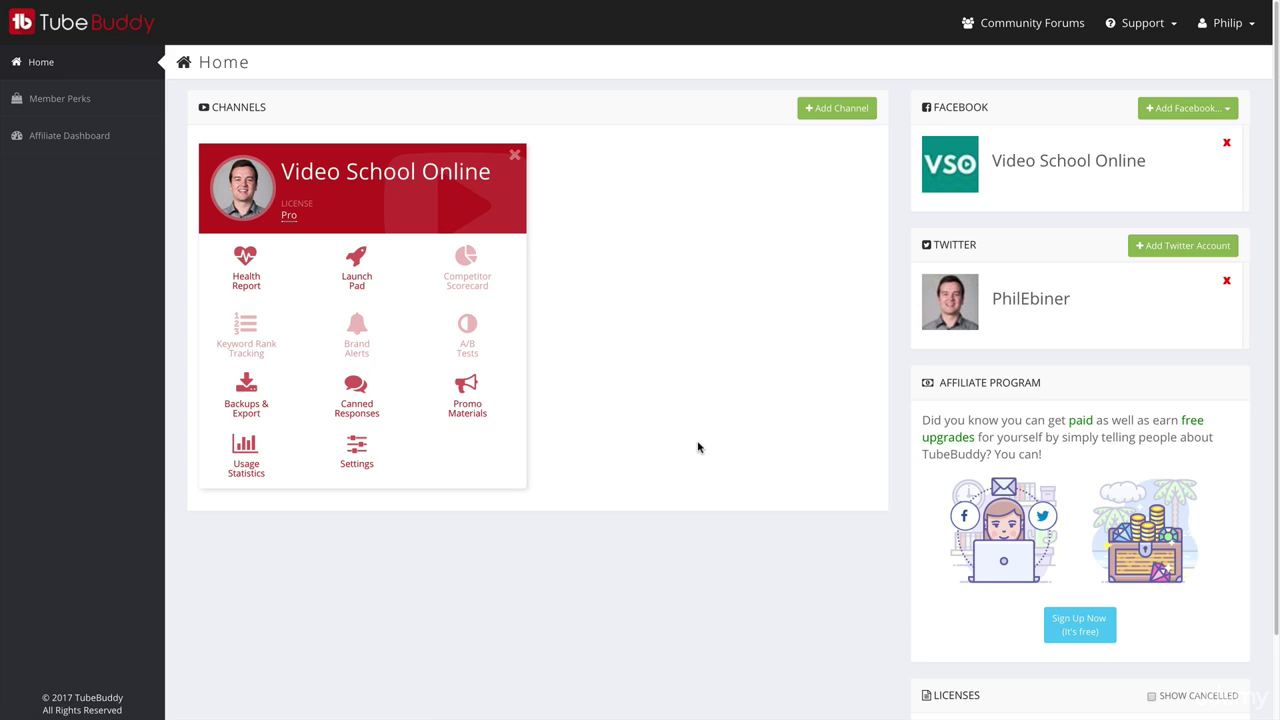
{"action": "left_click", "coordinate": [357, 388]}
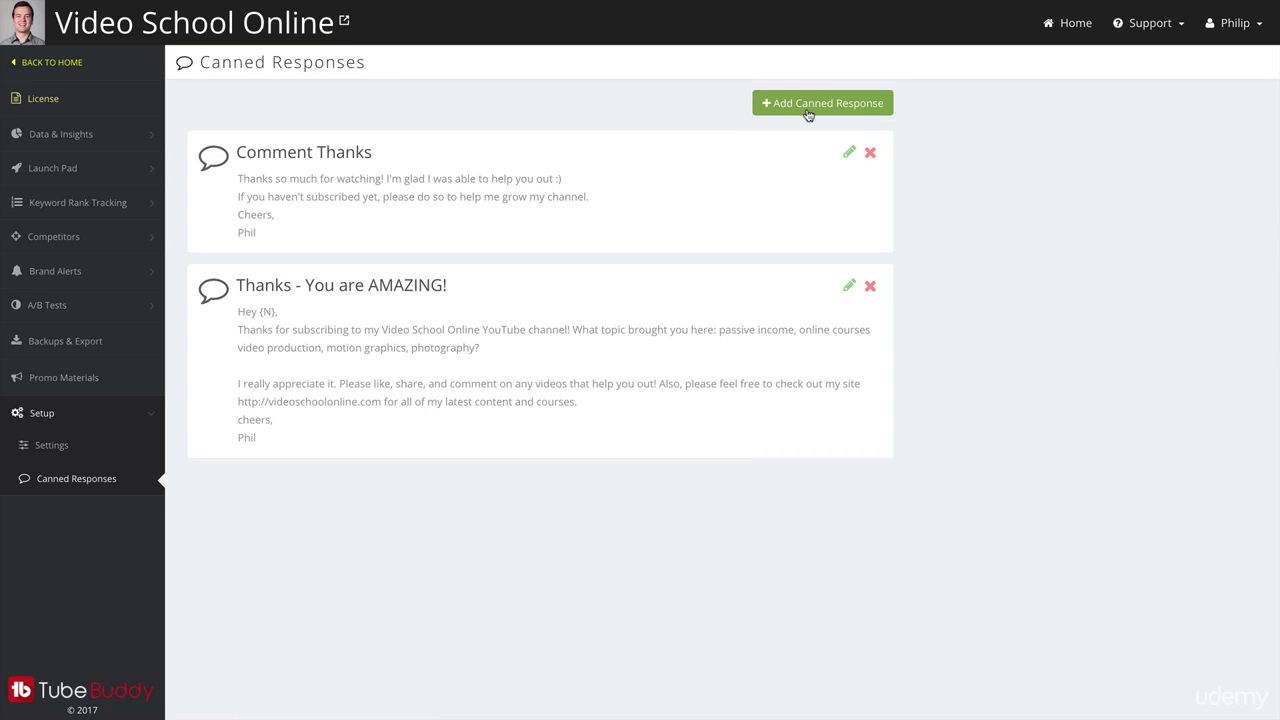
- Add and save a canned response named "Please Subscribe" with the text "Thanks for watching, please subscribe if you haven't done so already!"
{"action": "left_click", "coordinate": [808, 110]}
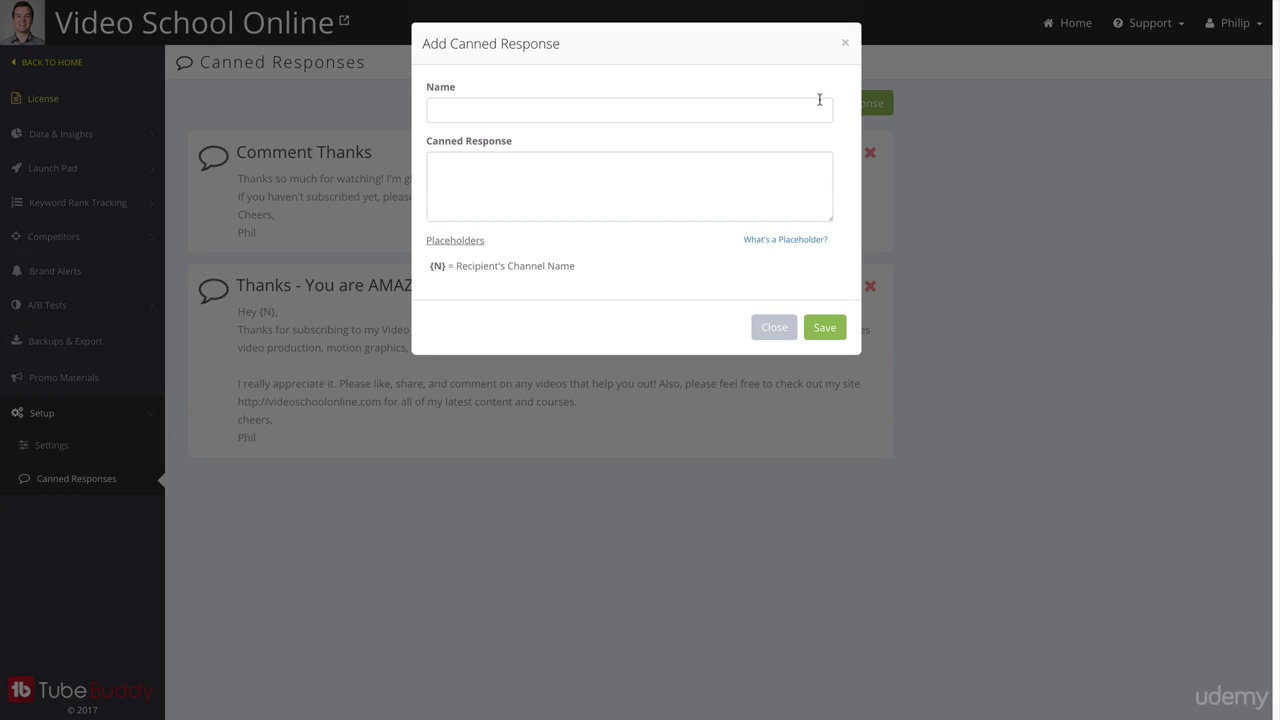
{"action": "left_click", "coordinate": [500, 113]}
{"action": "type", "text": "Please Subscribe"}
{"action": "type", "text": "hing,"}
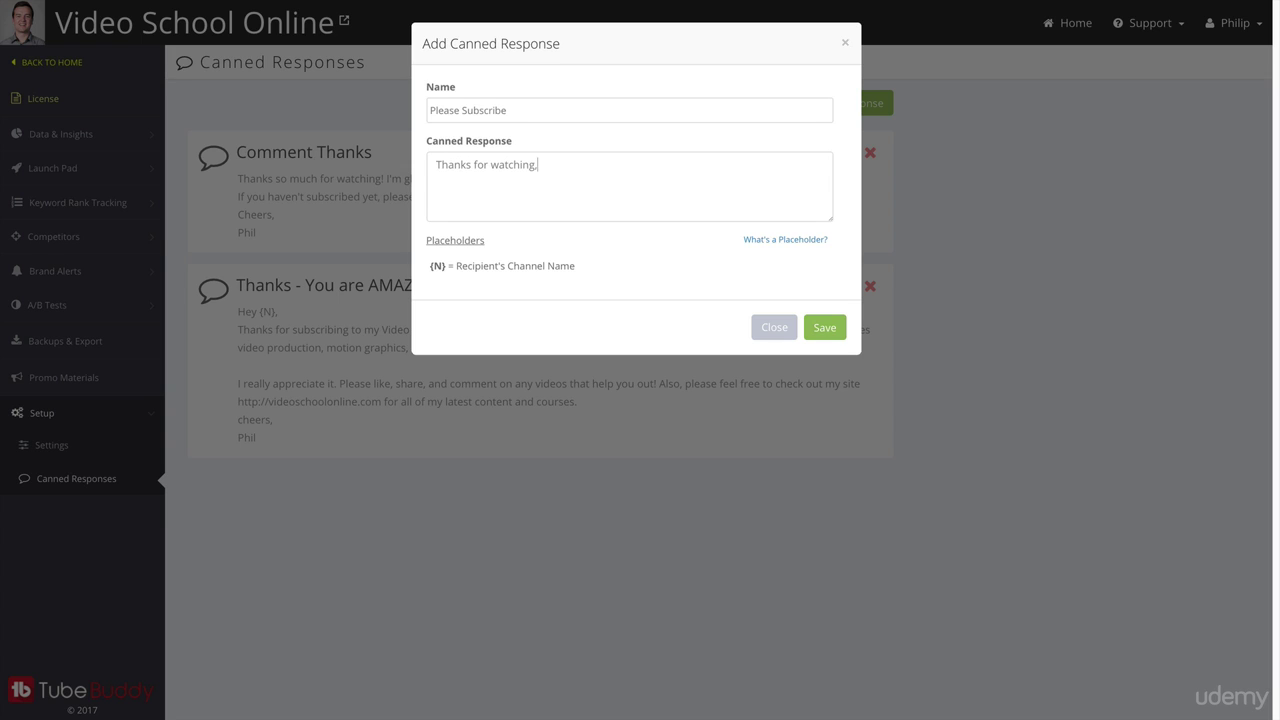
{"action": "type", "text": " please subcribe if you haven't done so already!"}
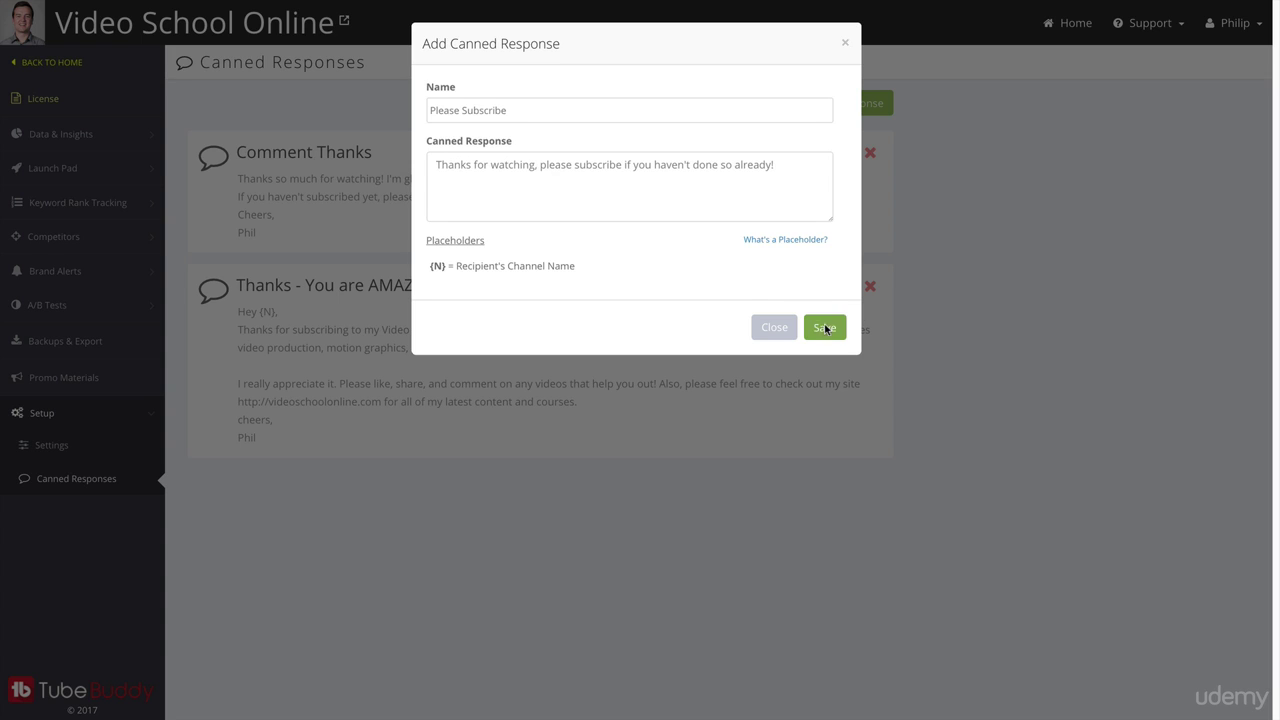
{"action": "left_click", "coordinate": [825, 327]}
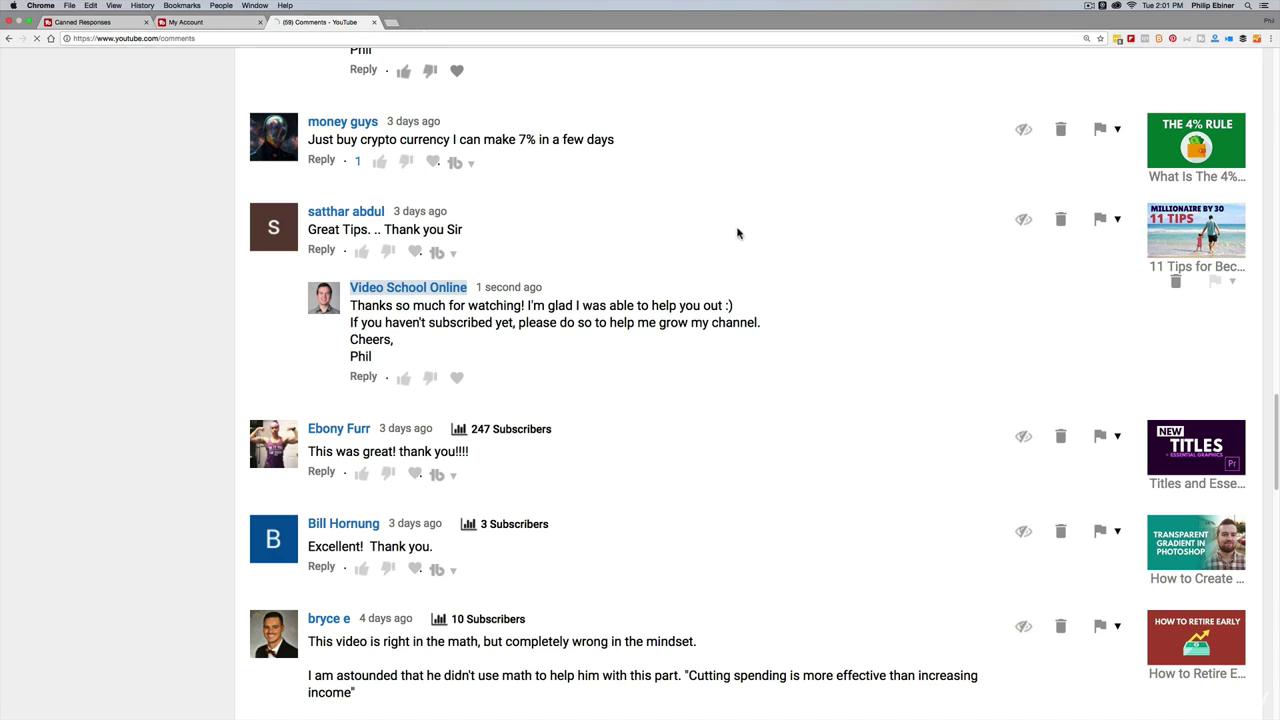
- Reload the comments and answer "This really helped me out! Thanks for posting this!" with the "Please Subscribe" canned response
{"action": "key", "text": "ctrl+super+f"}
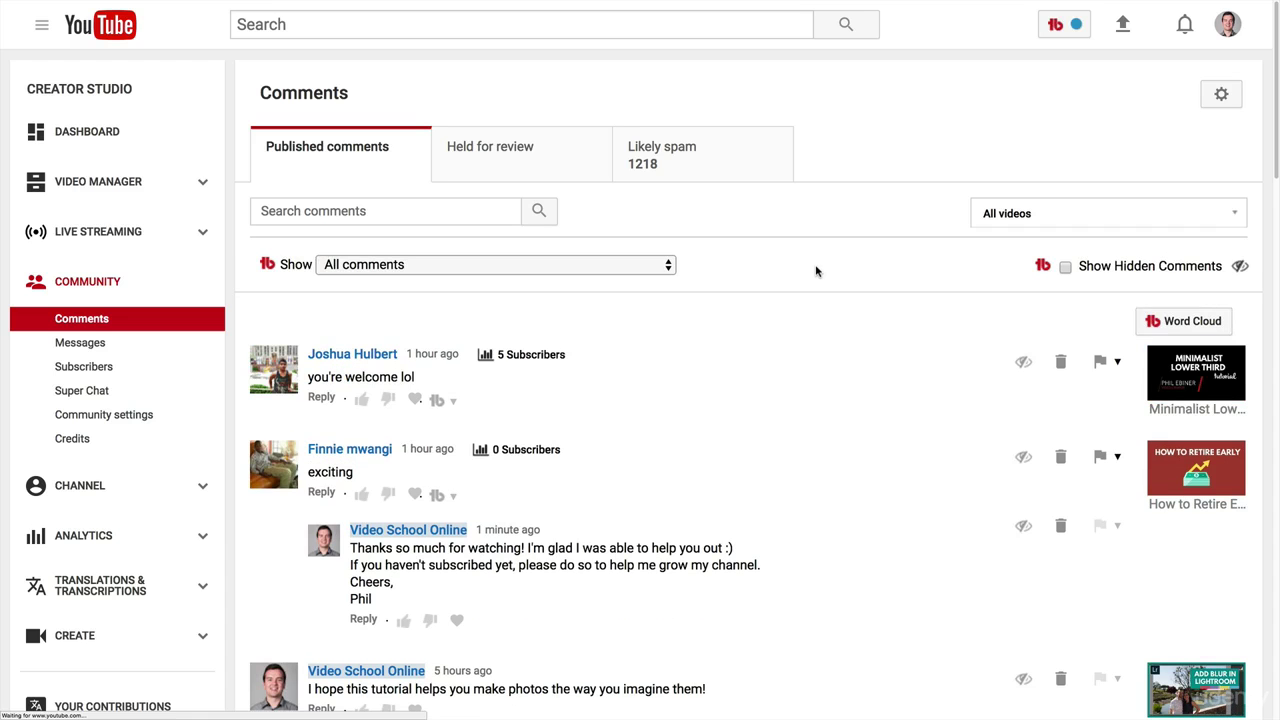
{"action": "scroll", "coordinate": [851, 286], "scroll_direction": "down", "scroll_amount": 20}
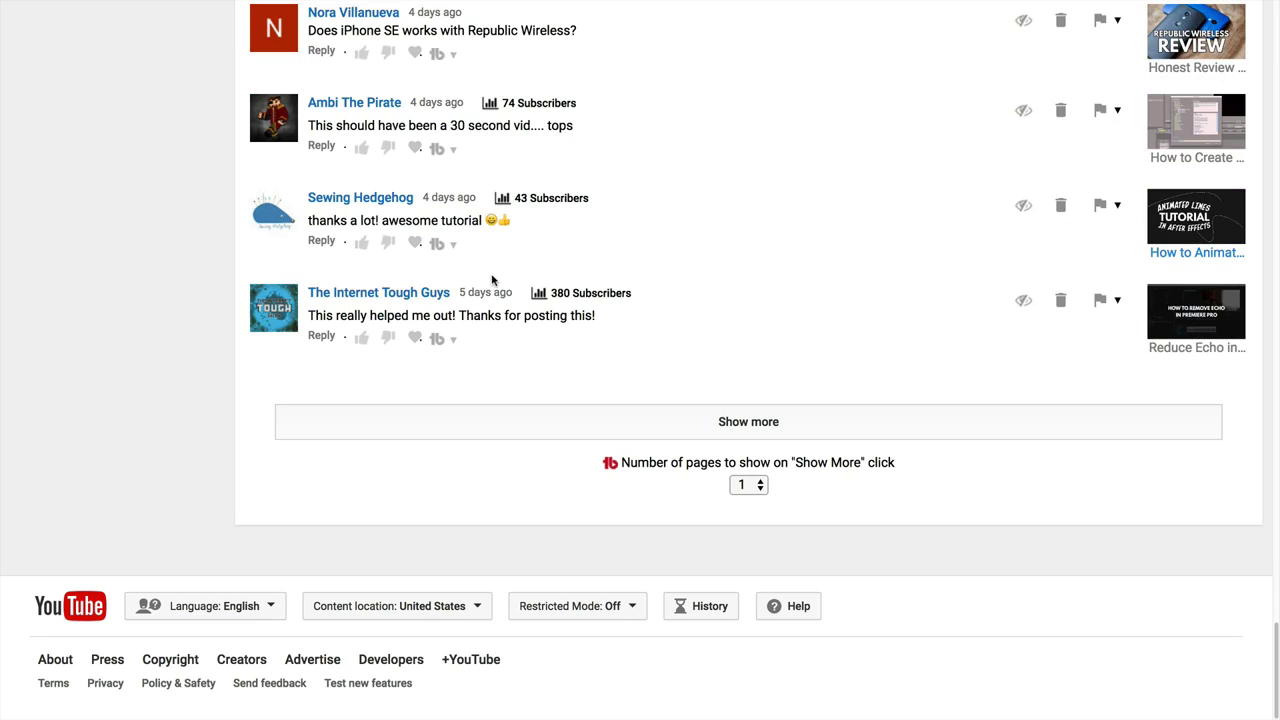
{"action": "left_click", "coordinate": [440, 339]}
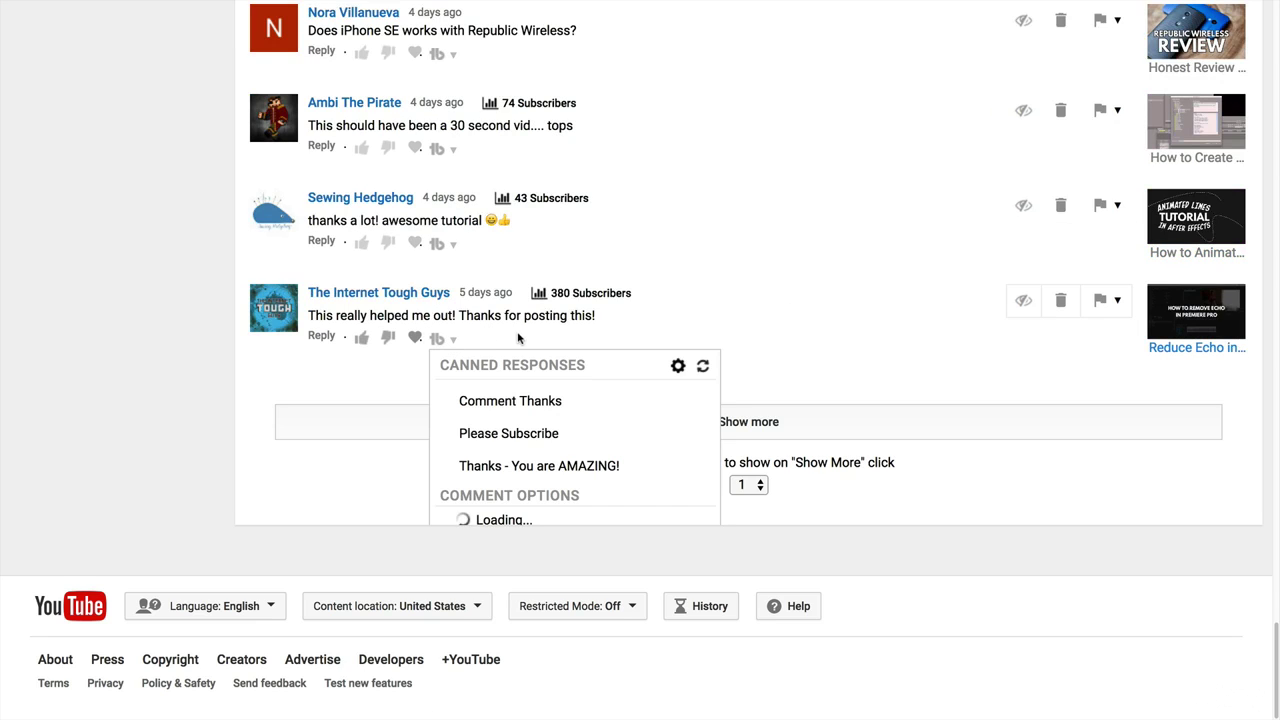
{"action": "left_click", "coordinate": [532, 433]}
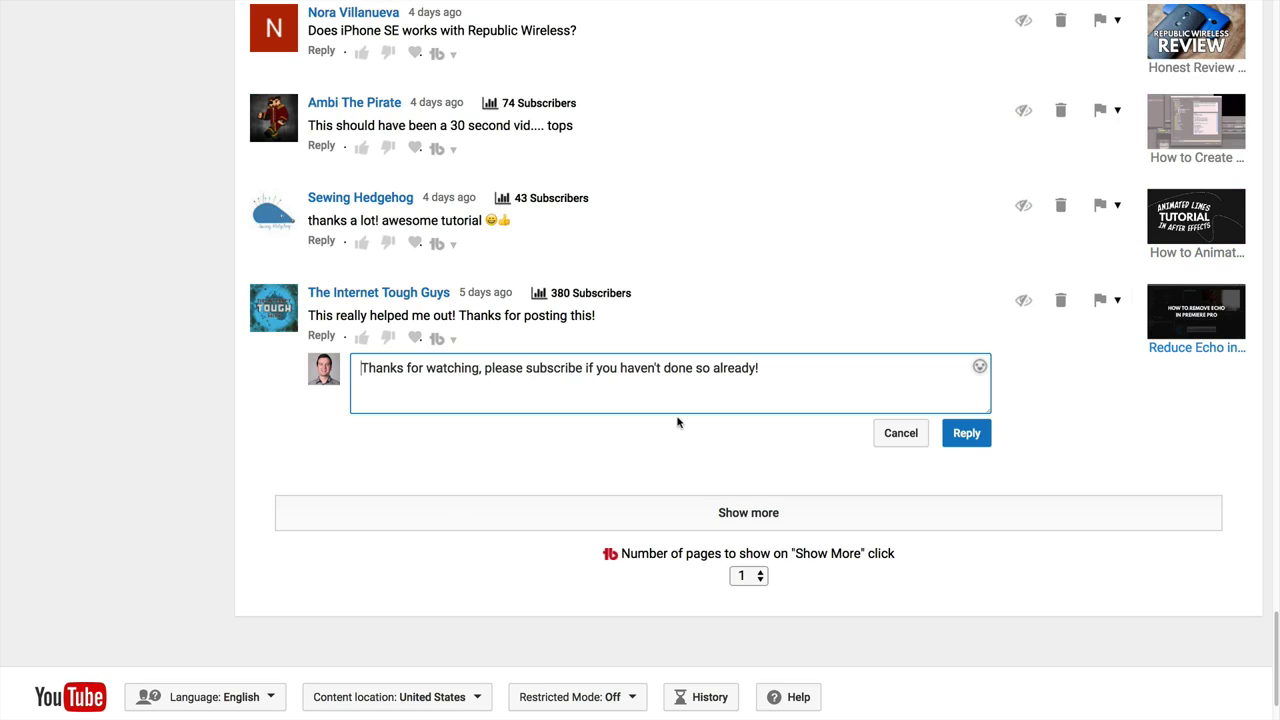
{"action": "left_click", "coordinate": [966, 433]}
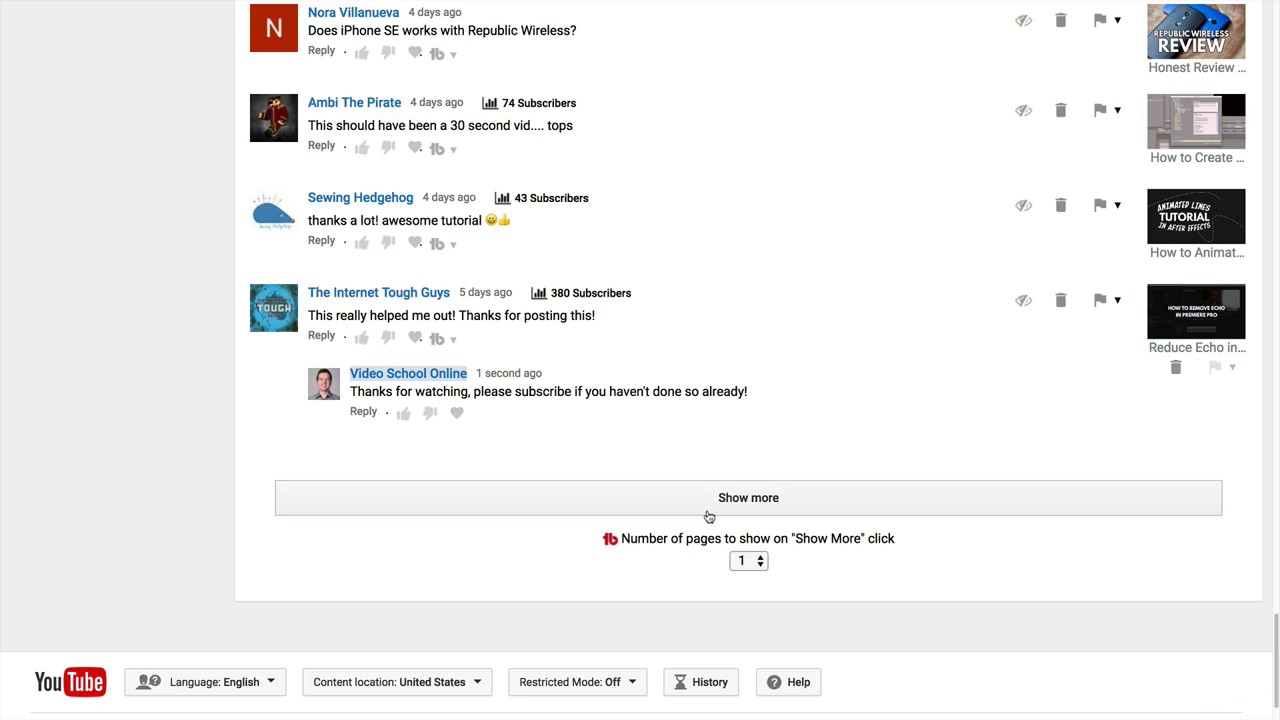
- Upload the video file Conclusion.mp4 to the channel and set its privacy to Unlisted
{"action": "scroll", "coordinate": [348, 400], "scroll_direction": "up", "scroll_amount": 20}
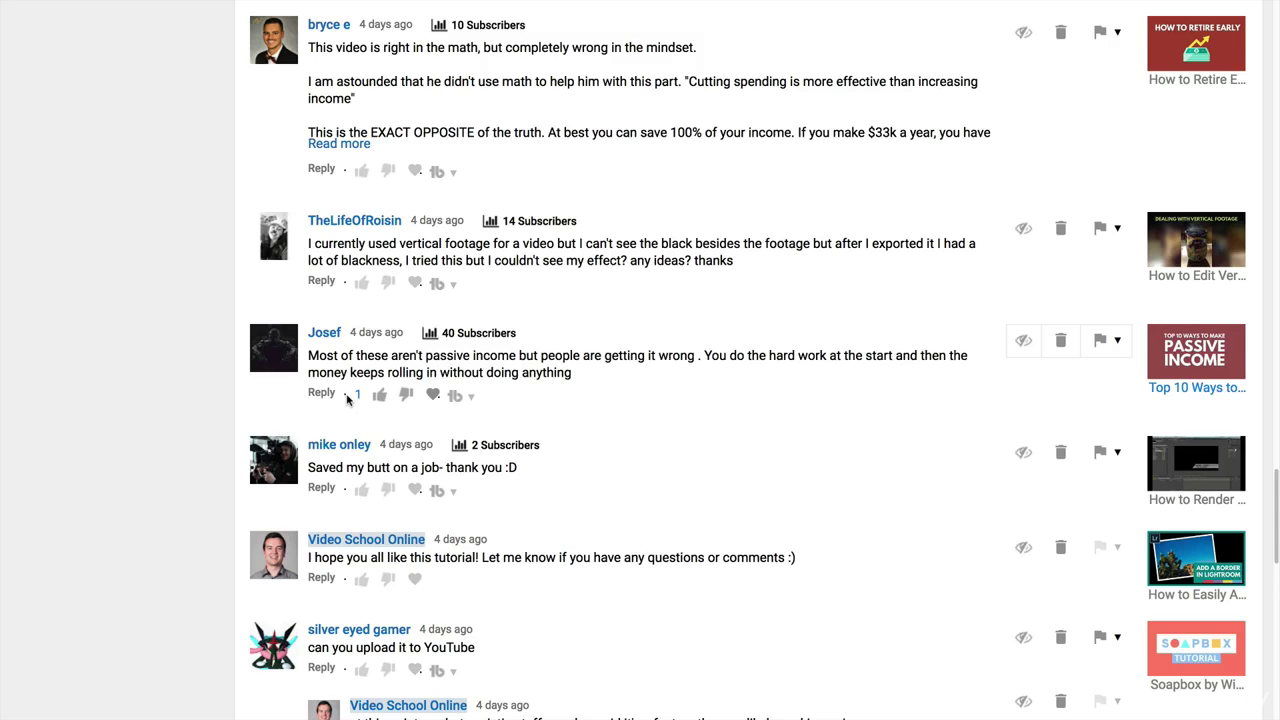
{"action": "scroll", "coordinate": [500, 413], "scroll_direction": "up", "scroll_amount": 15}
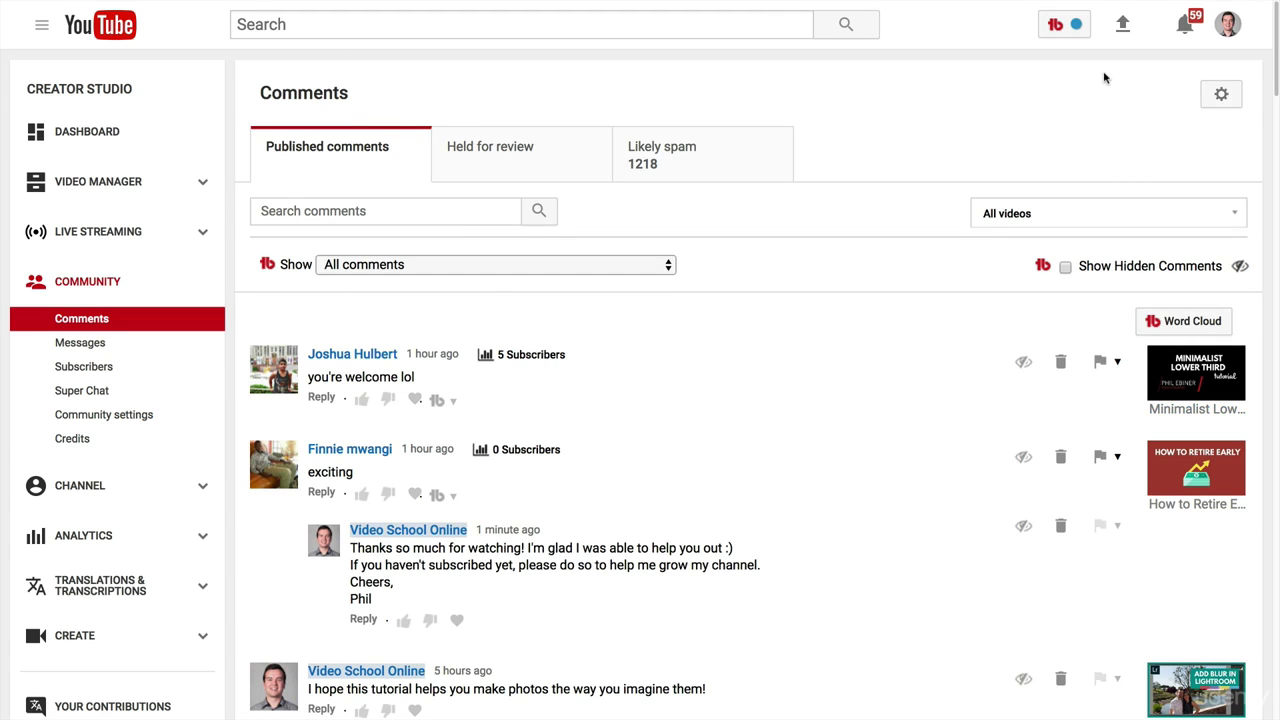
{"action": "left_click", "coordinate": [1124, 26]}
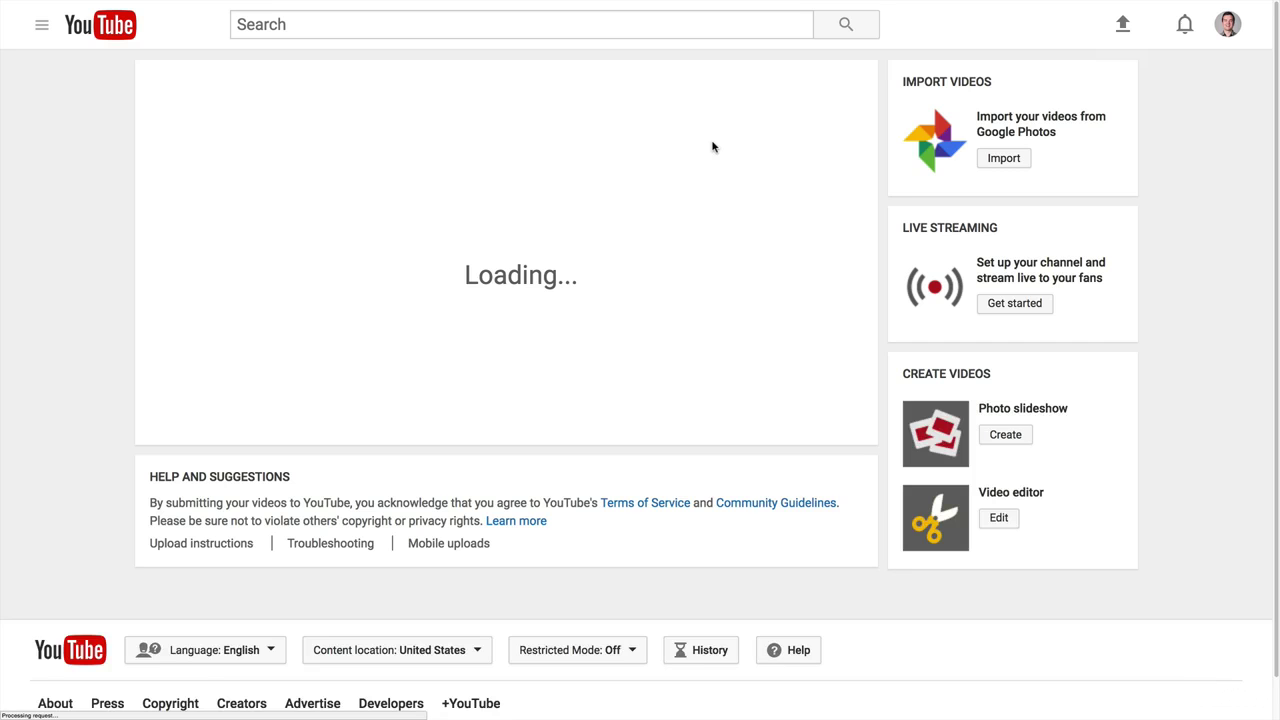
{"action": "left_click", "coordinate": [711, 146]}
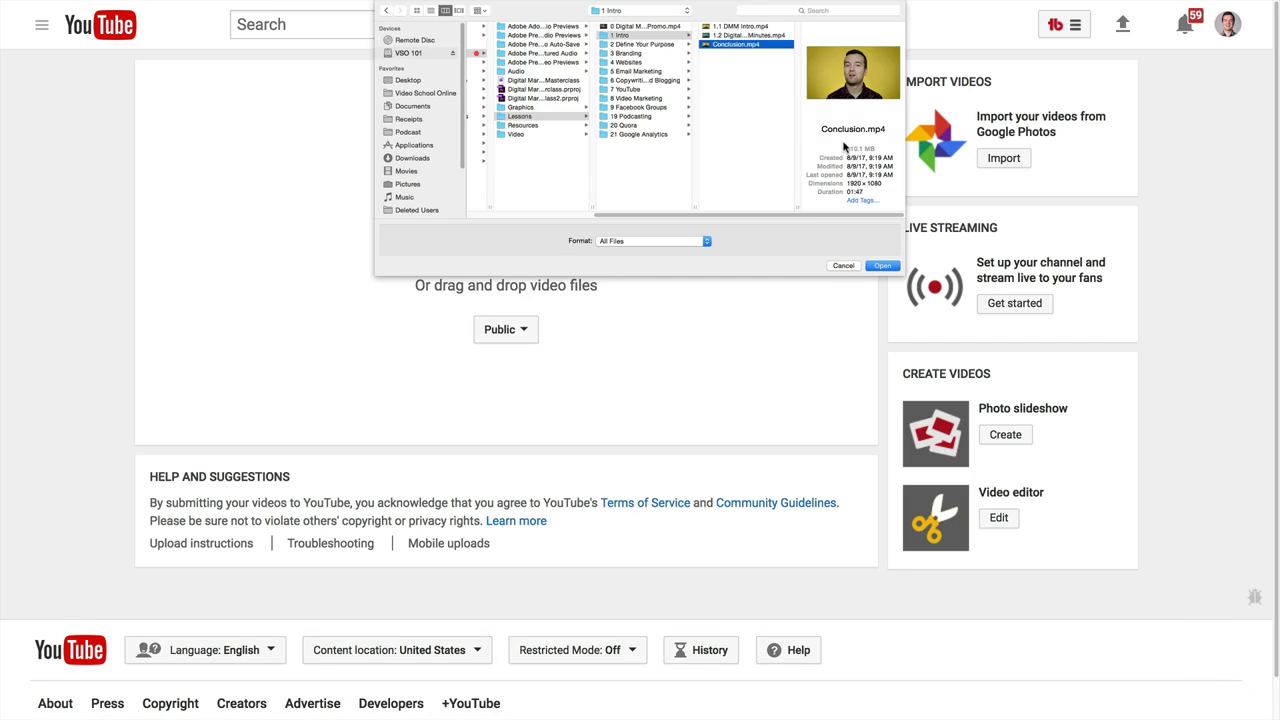
{"action": "left_click", "coordinate": [883, 266]}
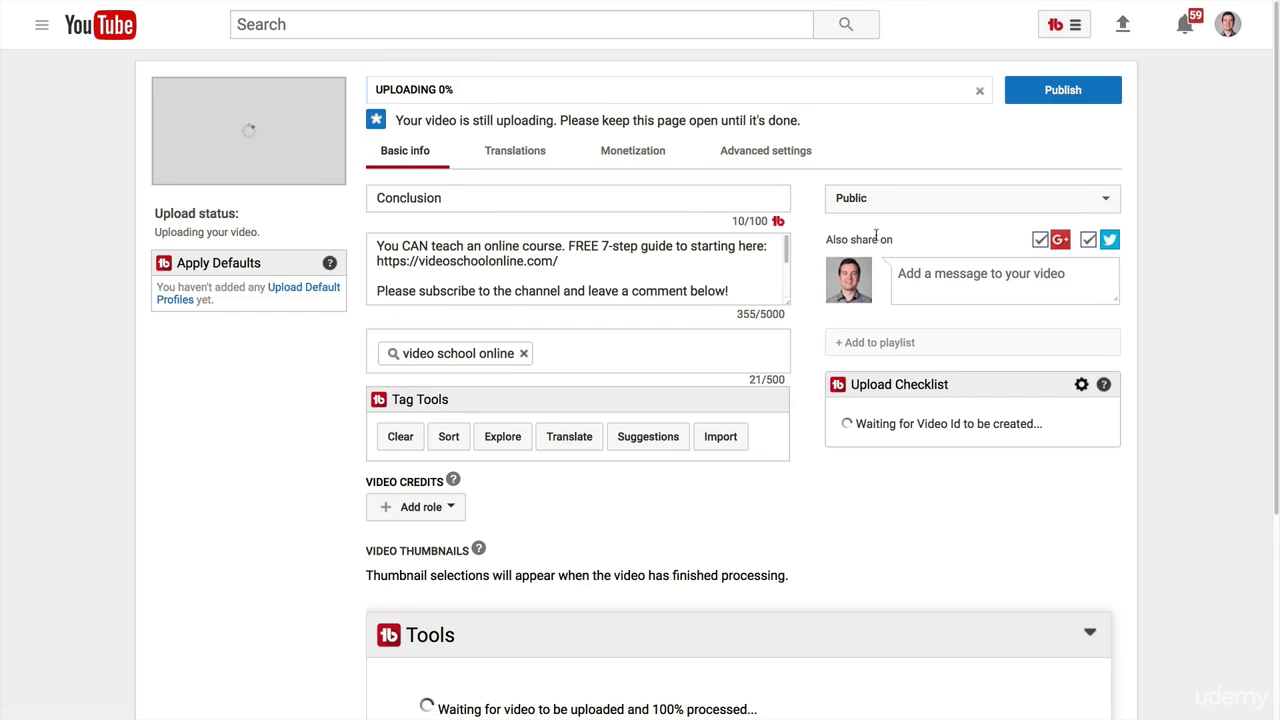
{"action": "left_click", "coordinate": [871, 198]}
{"action": "left_click", "coordinate": [879, 203]}
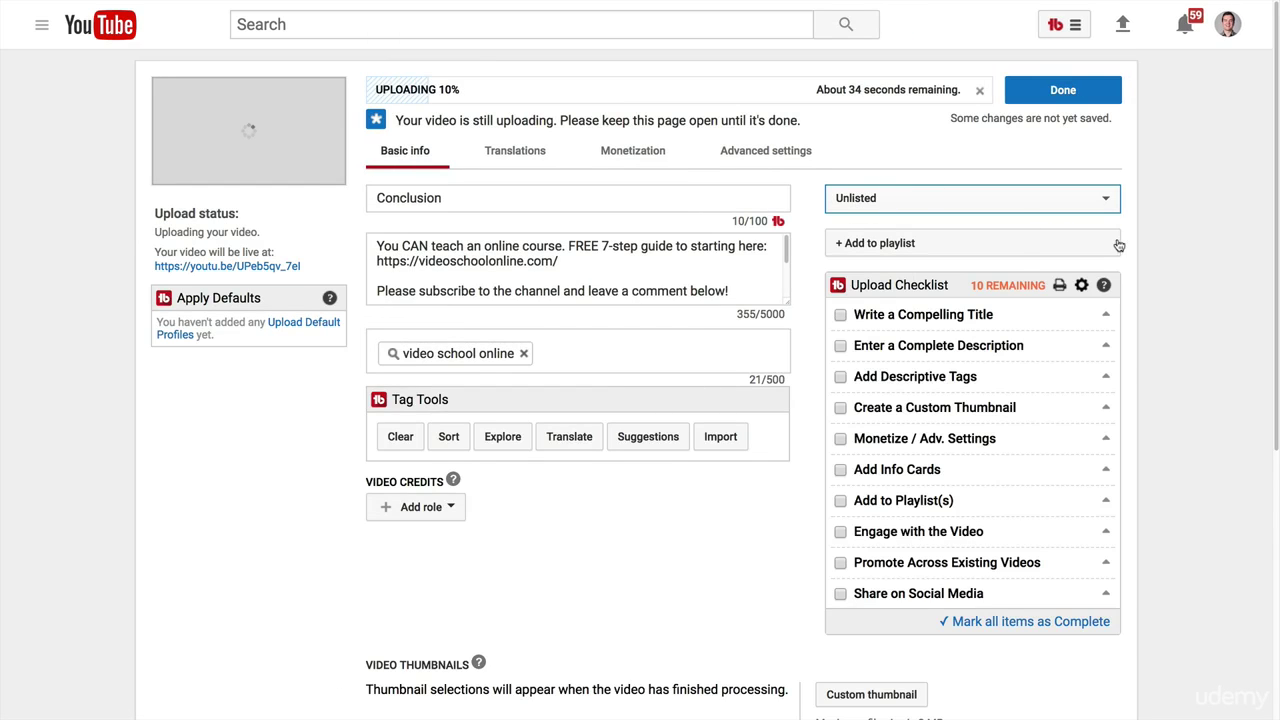
- Open TubeBuddy's Upload Default Profiles from the upload page and examine the available profile choices
{"action": "left_click_drag", "start_coordinate": [250, 301], "coordinate": [566, 372]}
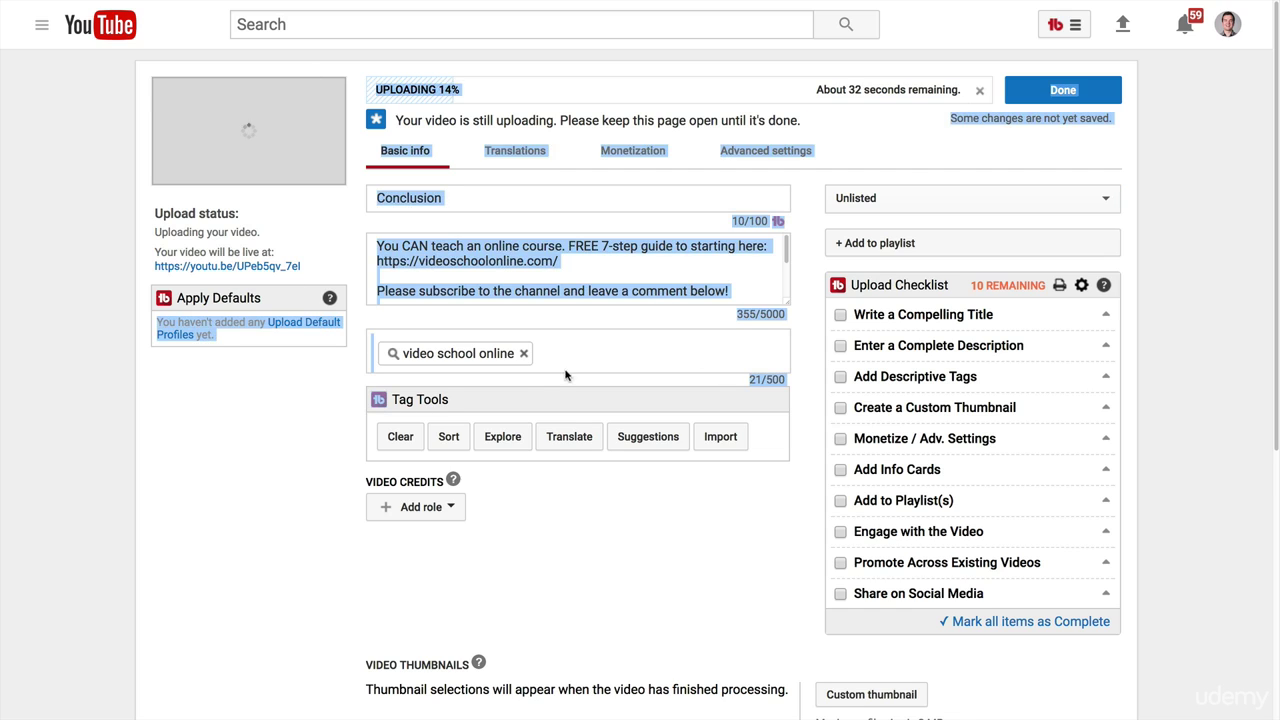
{"action": "left_click", "coordinate": [333, 397]}
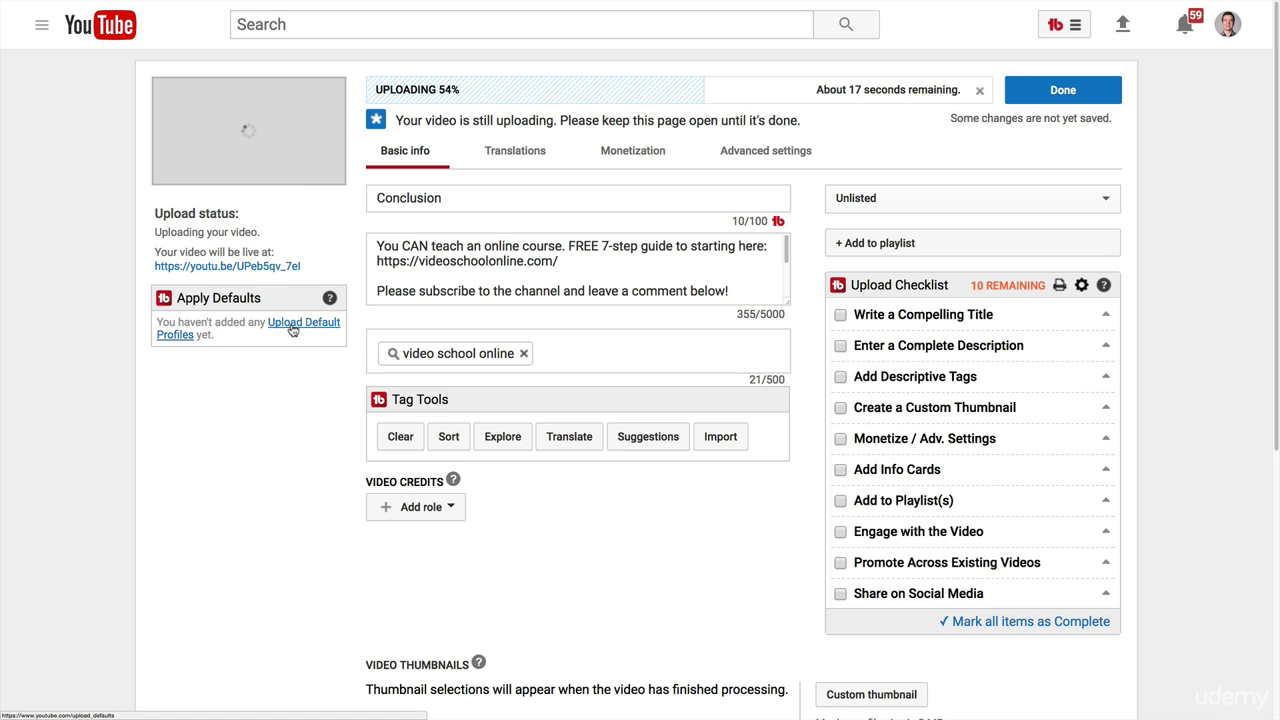
{"action": "left_click", "coordinate": [292, 330]}
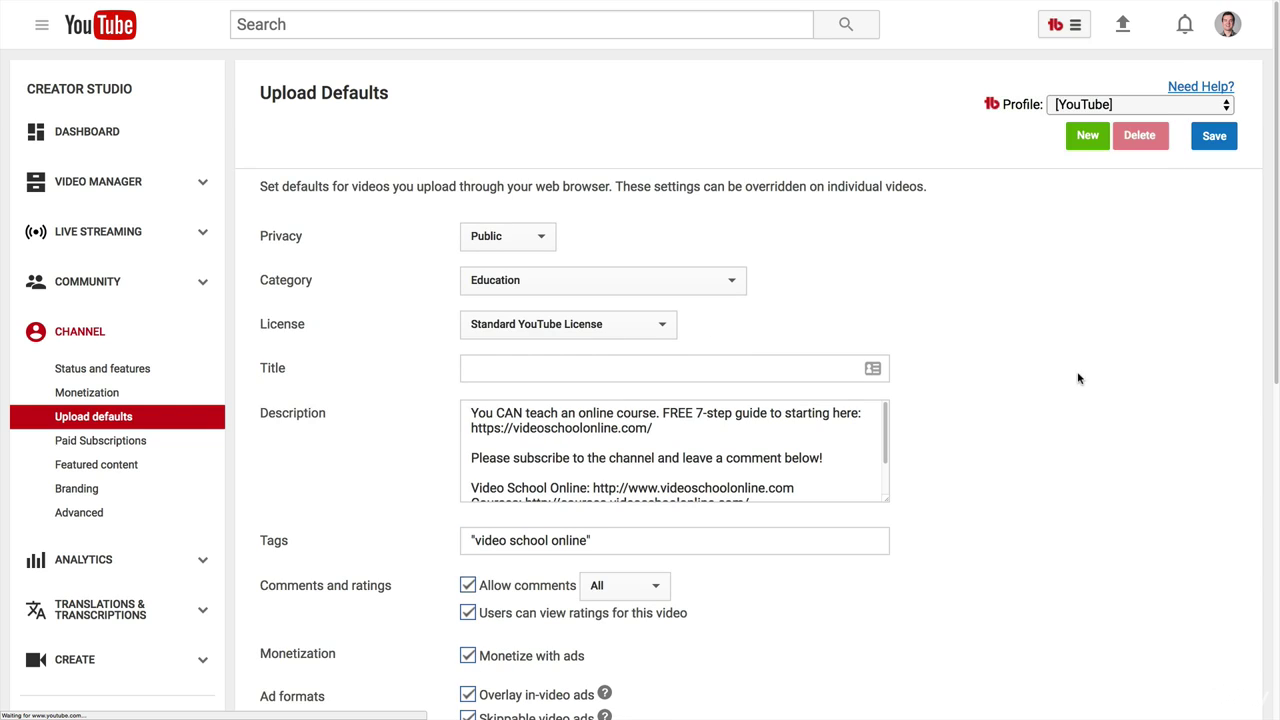
{"action": "mouse_move", "coordinate": [630, 6]}
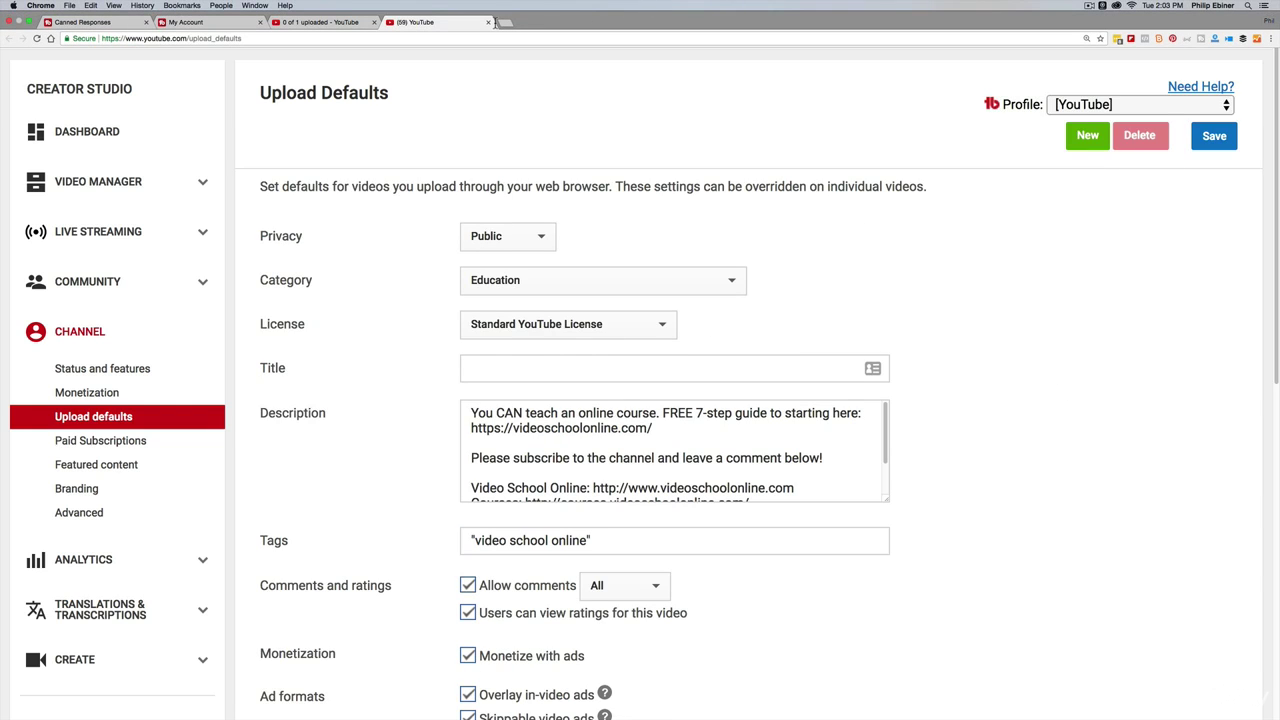
{"action": "left_click", "coordinate": [1065, 108]}
{"action": "left_click", "coordinate": [1065, 108]}
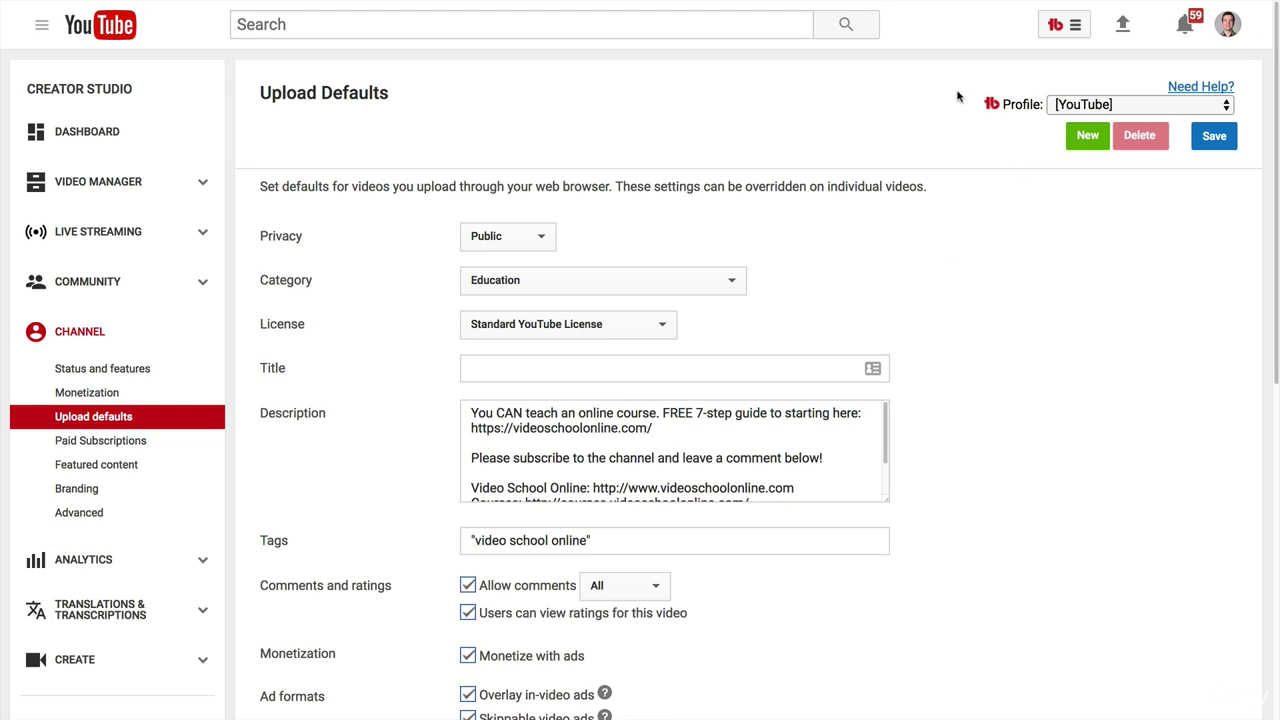
{"action": "left_click", "coordinate": [1120, 107]}
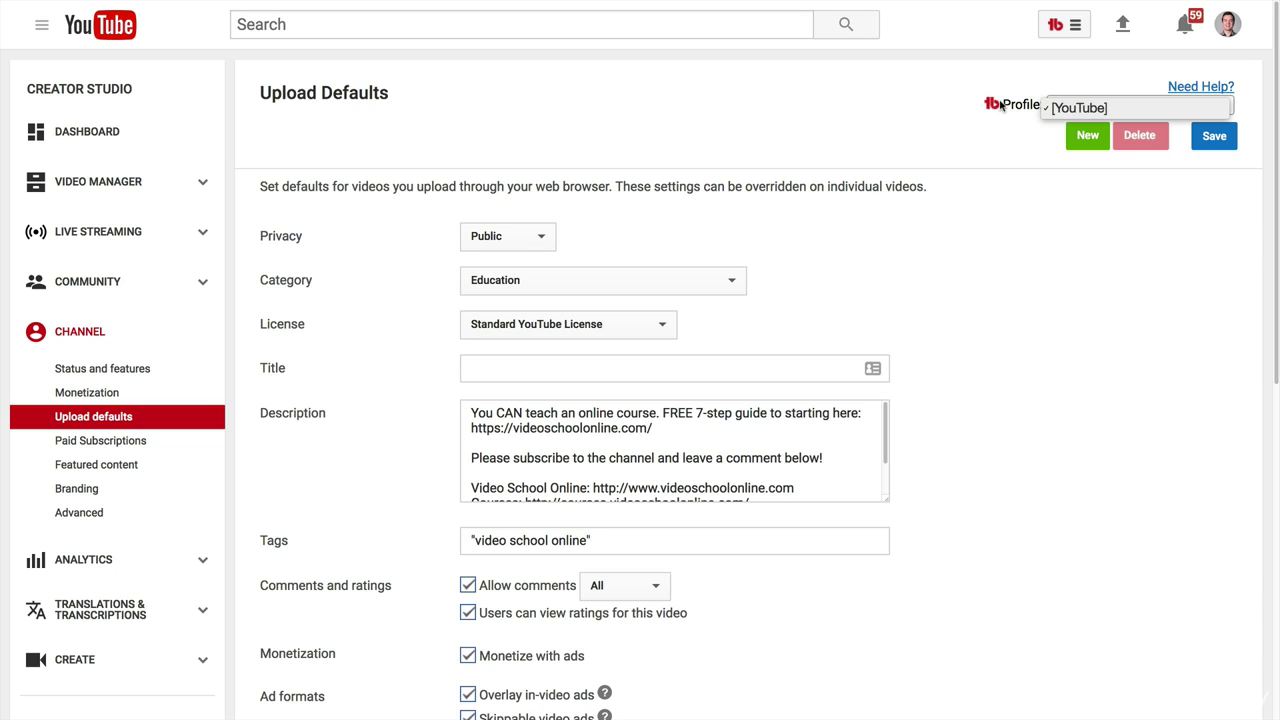
{"action": "left_click", "coordinate": [970, 104]}
{"action": "mouse_move", "coordinate": [512, 4]}
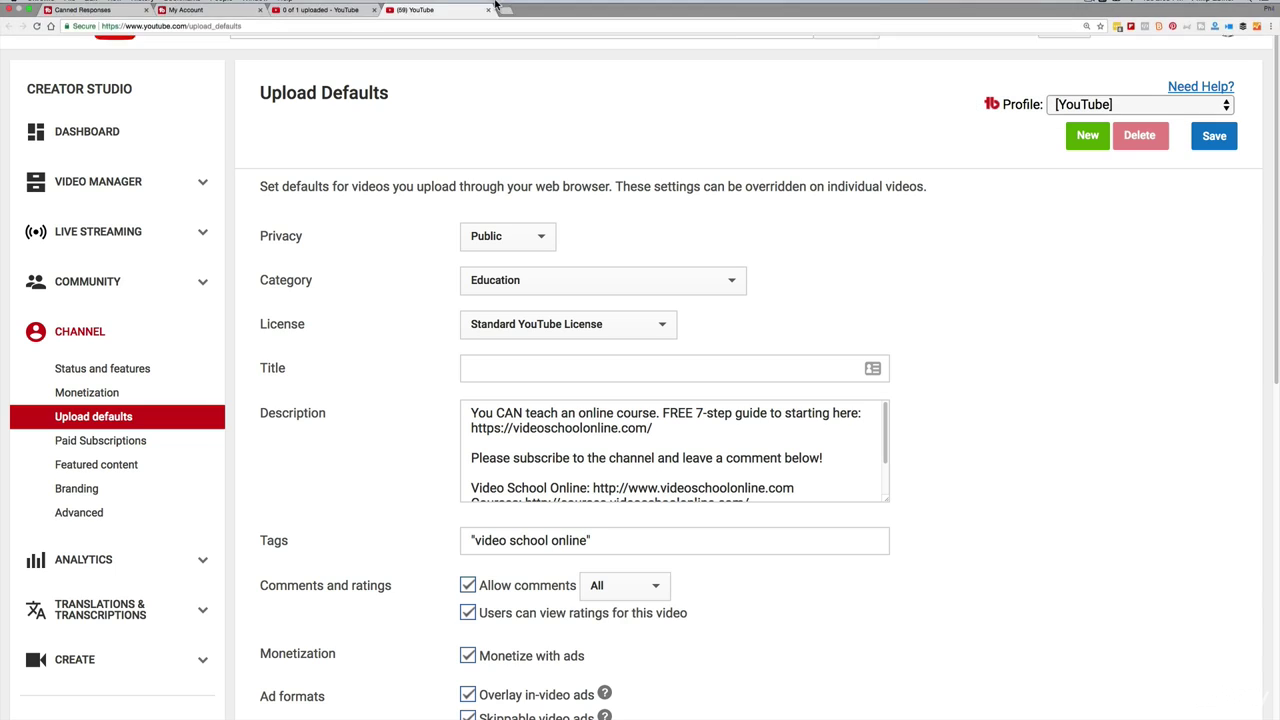
- Return to the video's upload page and read the "Write a Compelling Title" guidance in the Upload Checklist
{"action": "left_click", "coordinate": [300, 20]}
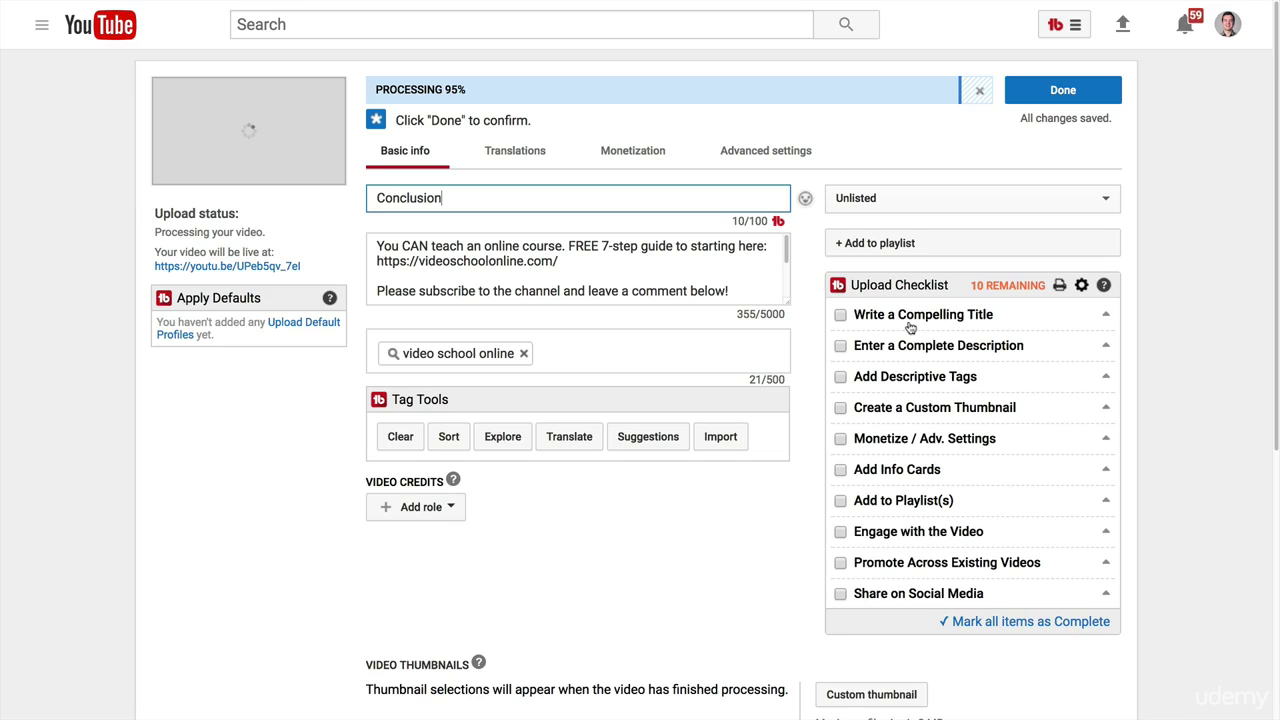
{"action": "left_click", "coordinate": [1105, 318]}
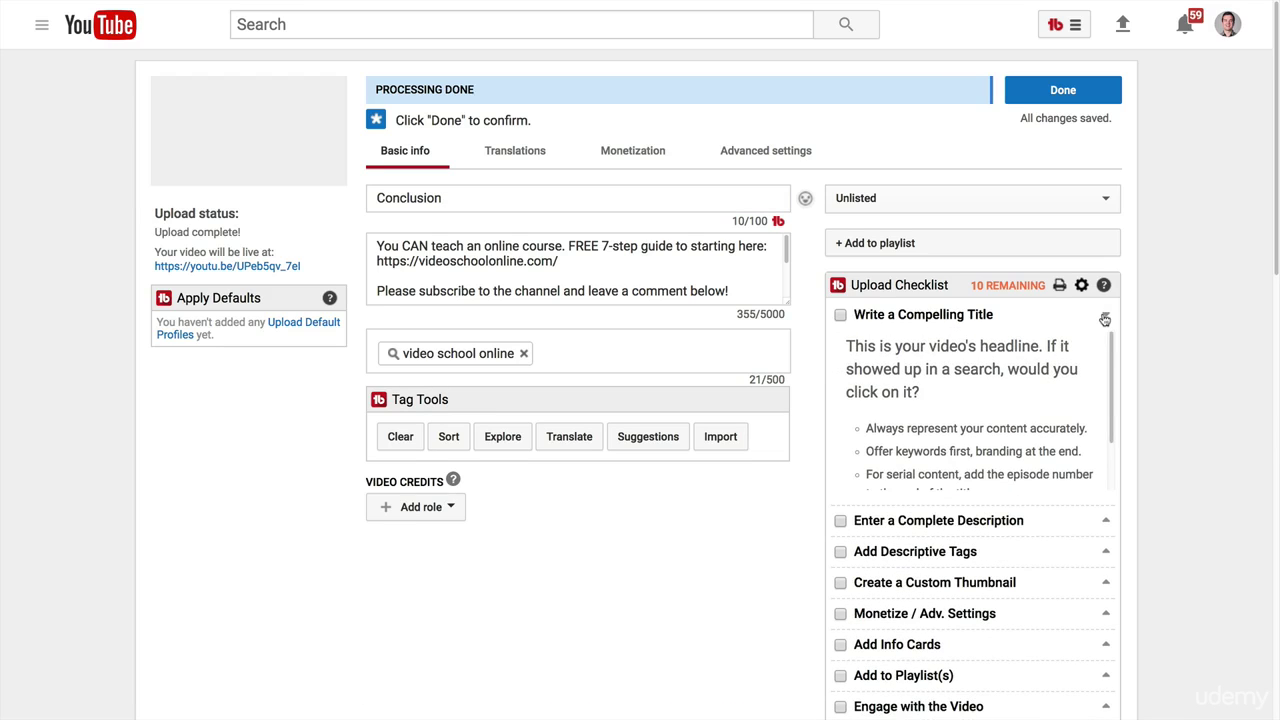
{"action": "scroll", "coordinate": [1103, 345], "scroll_direction": "down", "scroll_amount": 3}
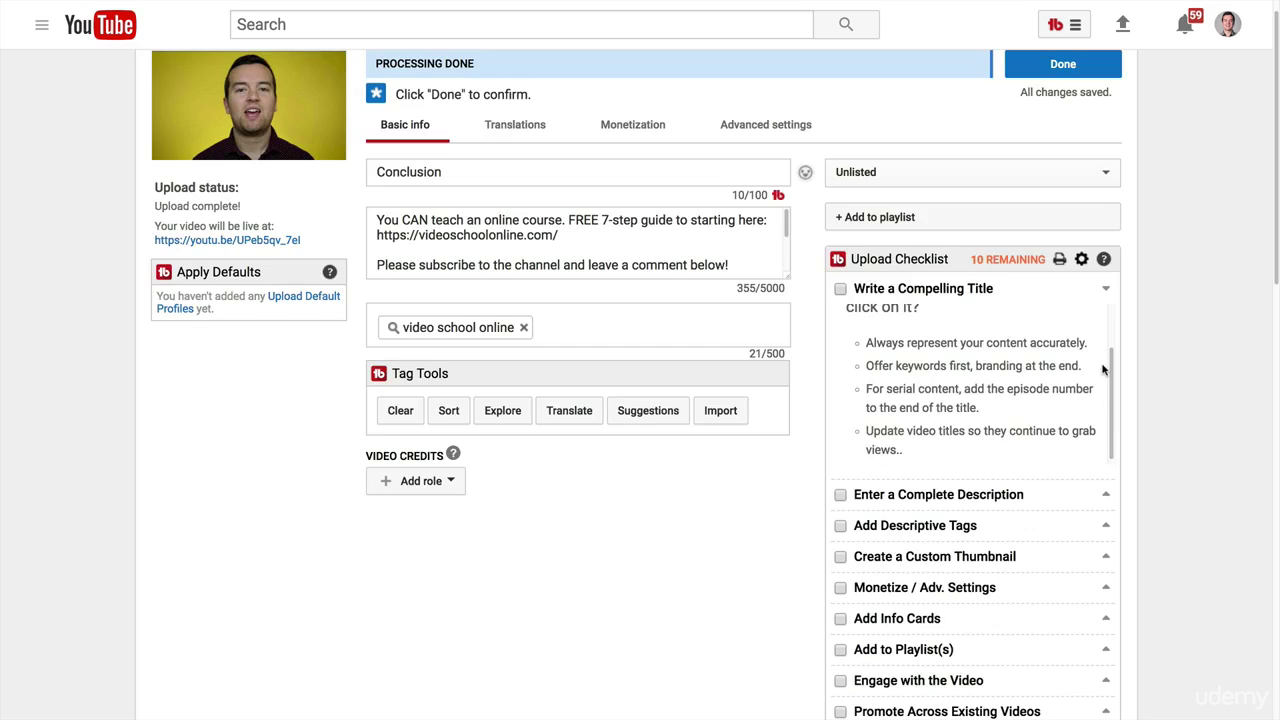
{"action": "scroll", "coordinate": [1103, 370], "scroll_direction": "up", "scroll_amount": 3}
{"action": "left_click", "coordinate": [1106, 316]}
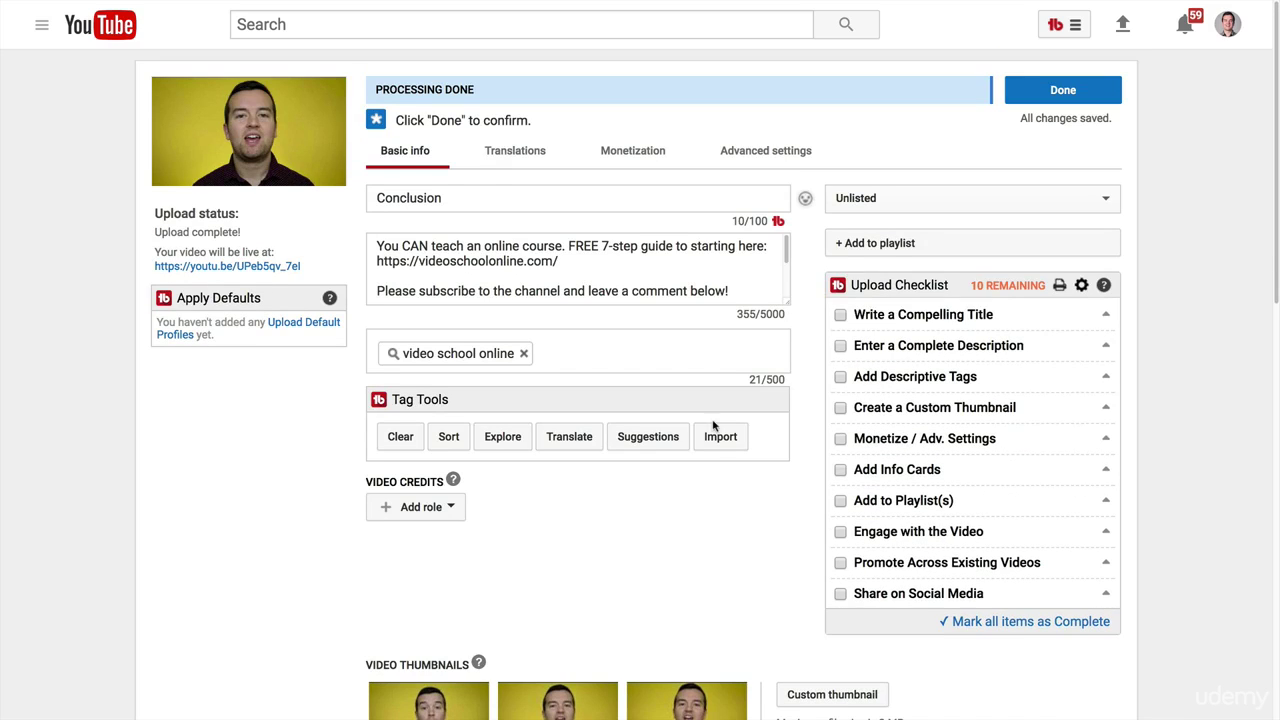
- Open Apply Card Template from TubeBuddy's pre-publish tools and choose the "Photo Masterclass" template
{"action": "scroll", "coordinate": [720, 437], "scroll_direction": "down", "scroll_amount": 10}
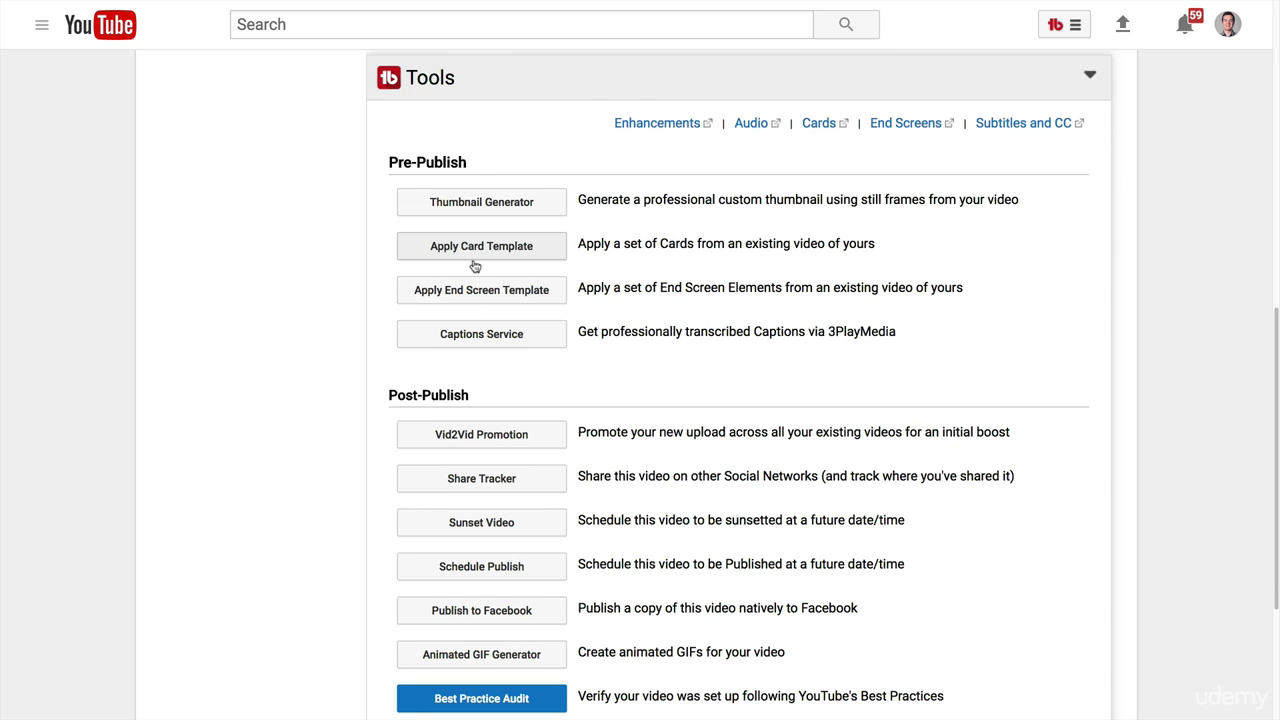
{"action": "scroll", "coordinate": [838, 318], "scroll_direction": "down", "scroll_amount": 1}
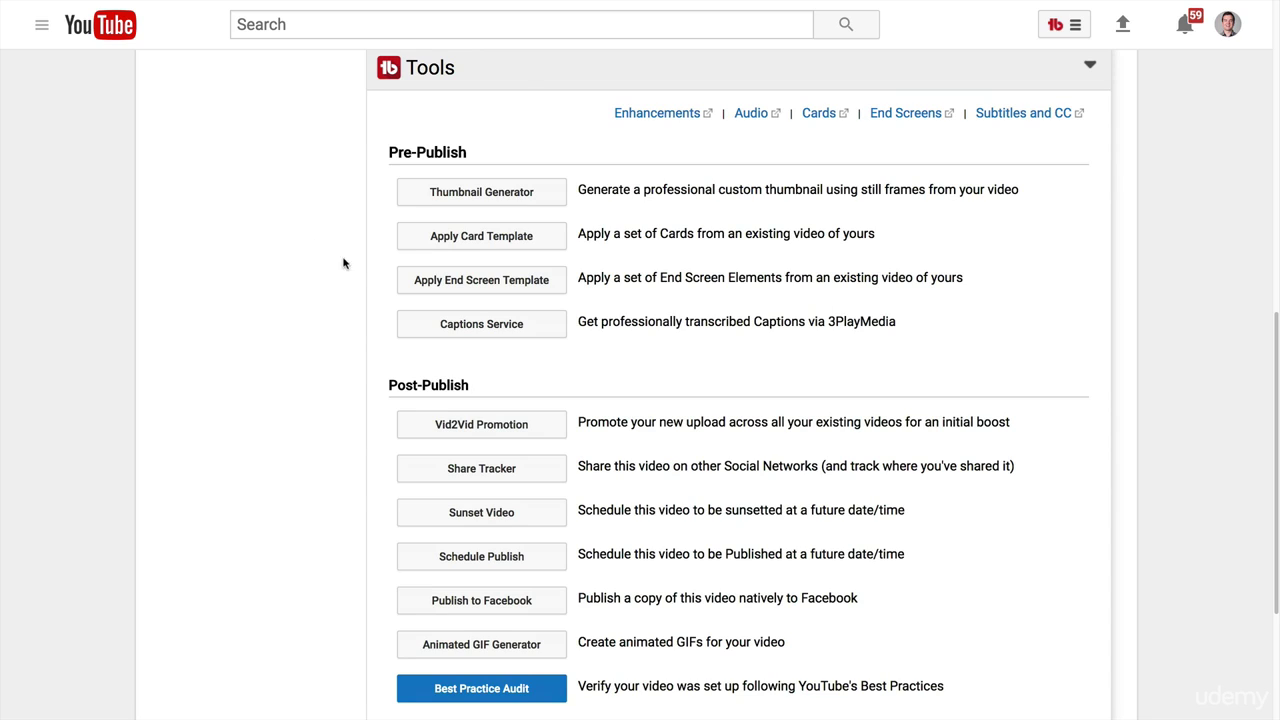
{"action": "left_click", "coordinate": [428, 239]}
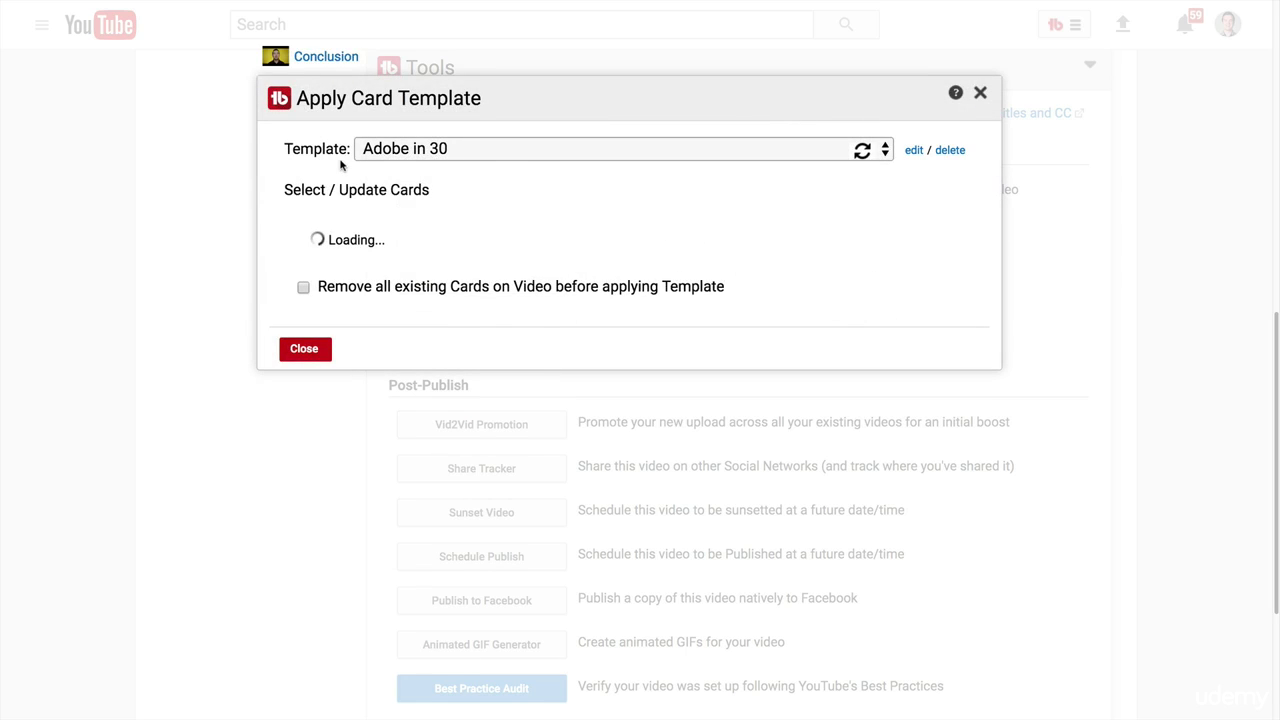
{"action": "left_click", "coordinate": [440, 152]}
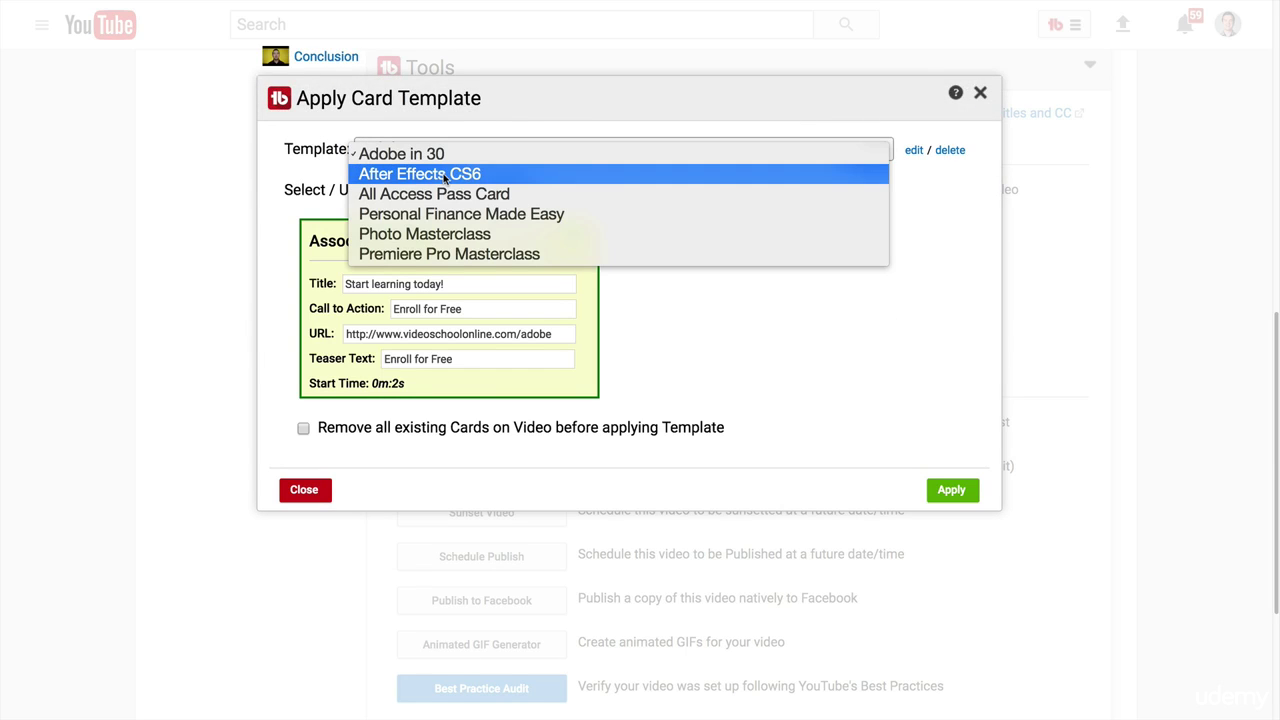
{"action": "left_click", "coordinate": [466, 155]}
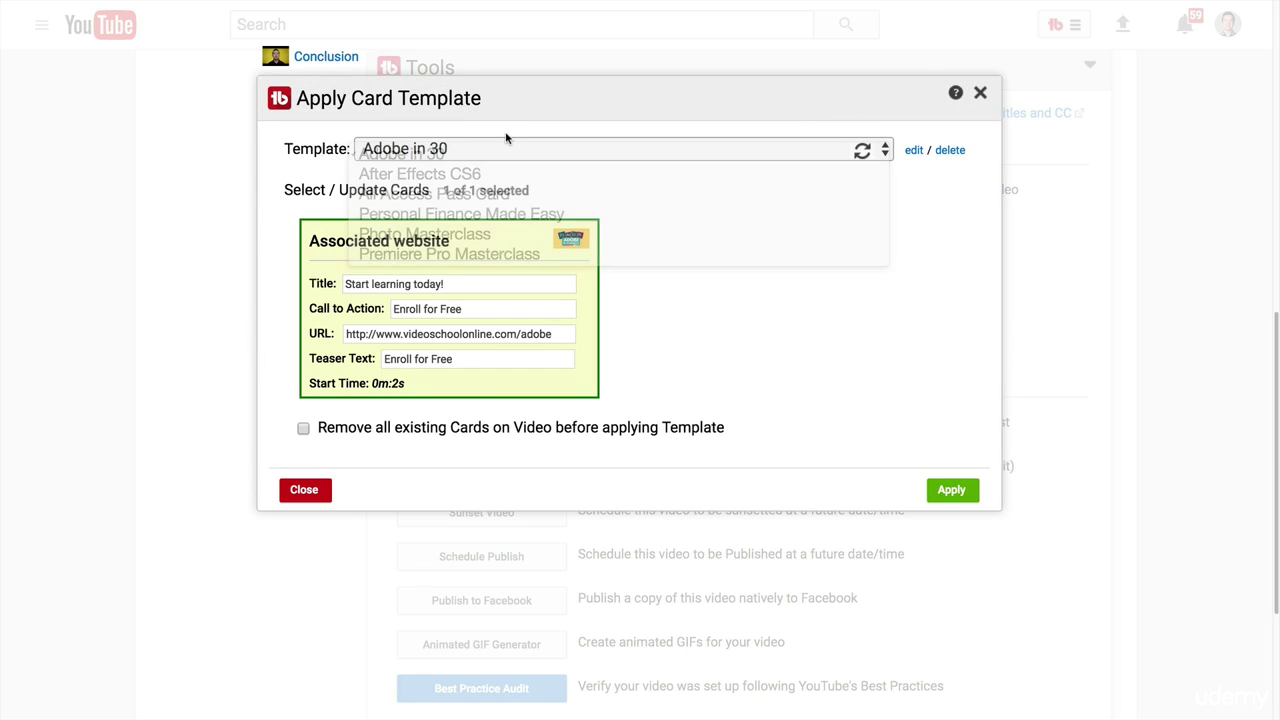
{"action": "left_click", "coordinate": [425, 148]}
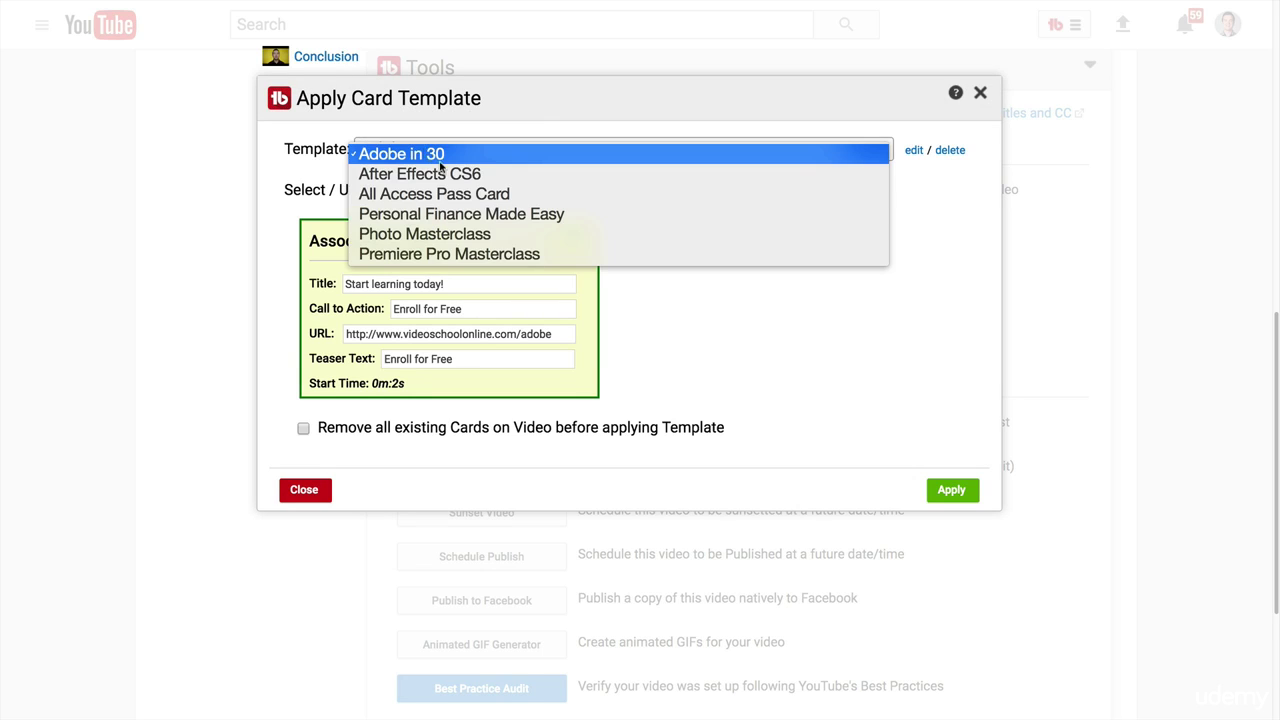
{"action": "left_click", "coordinate": [456, 233]}
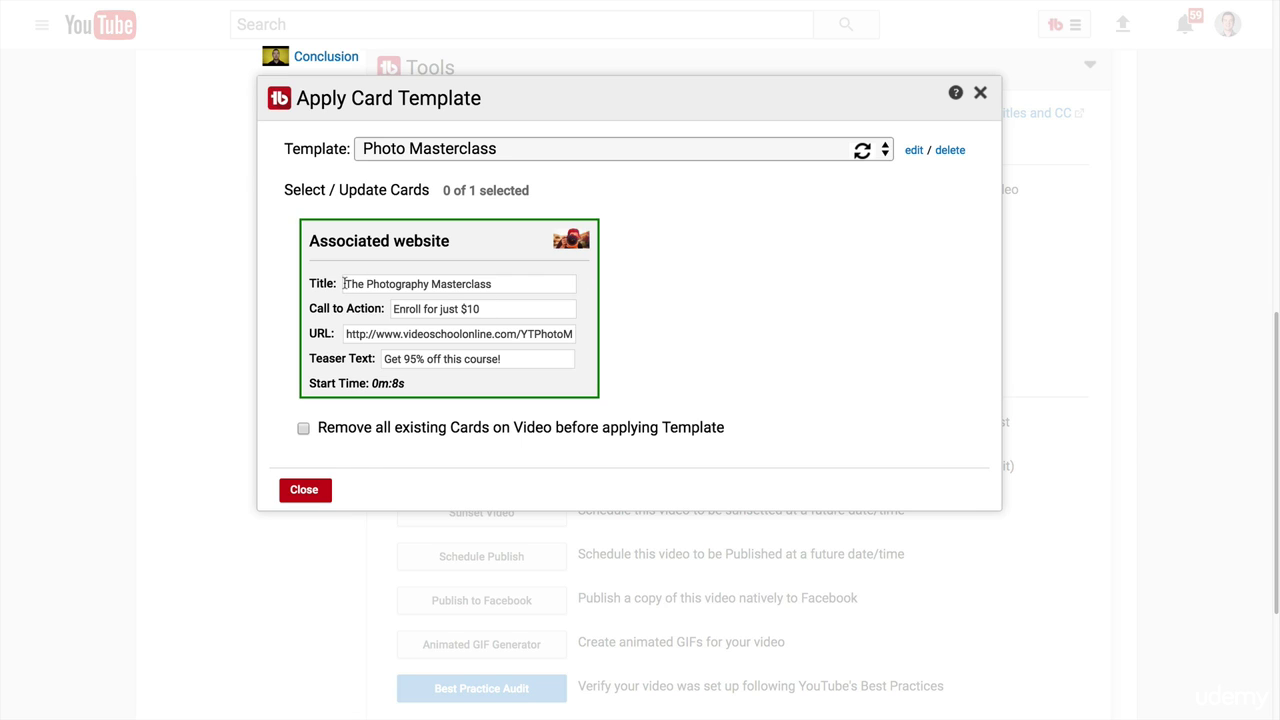
- Select the template's Associated website card for The Photography Masterclass and apply it to the Conclusion video
{"action": "left_click_drag", "start_coordinate": [344, 284], "coordinate": [480, 309]}
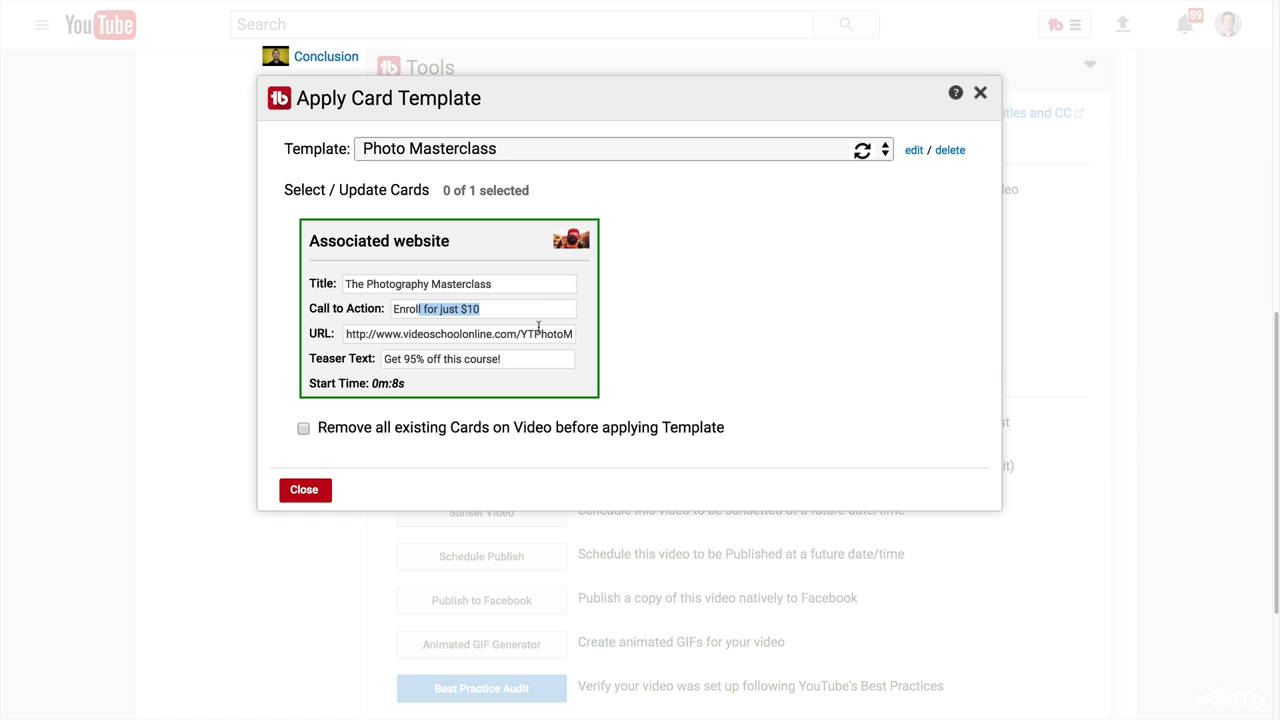
{"action": "left_click", "coordinate": [304, 430]}
{"action": "left_click", "coordinate": [449, 300]}
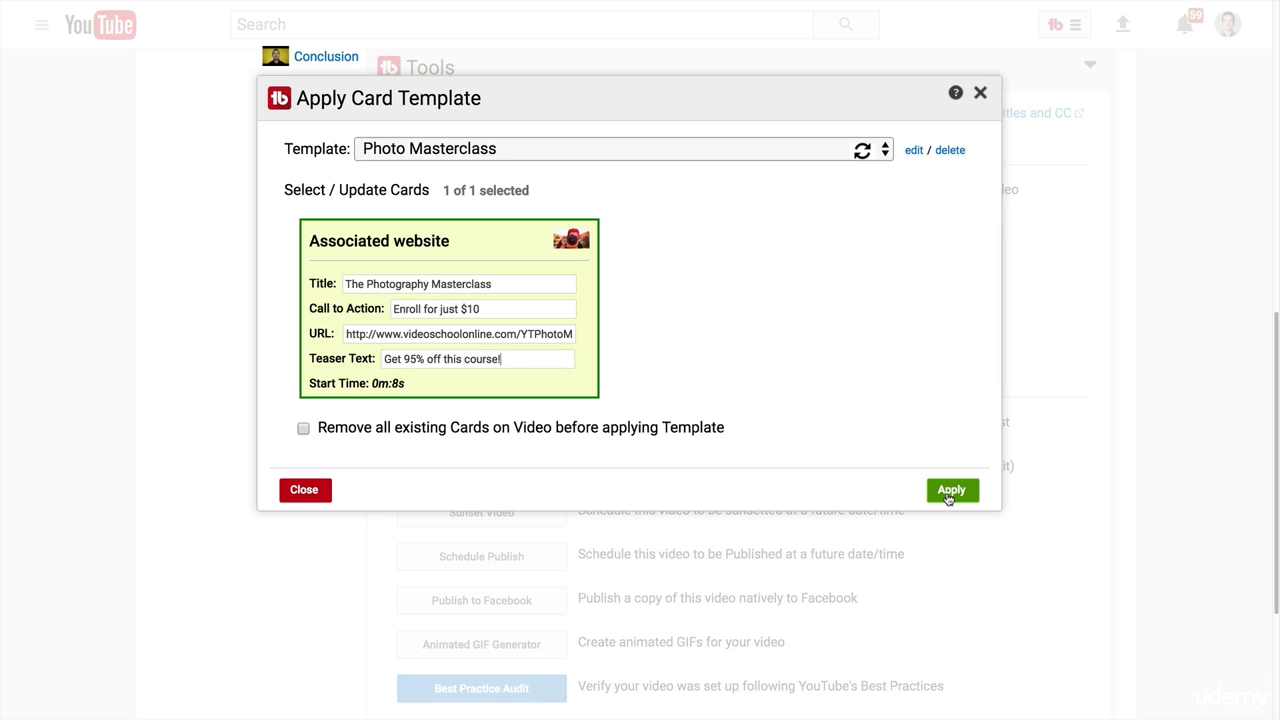
{"action": "left_click", "coordinate": [949, 491]}
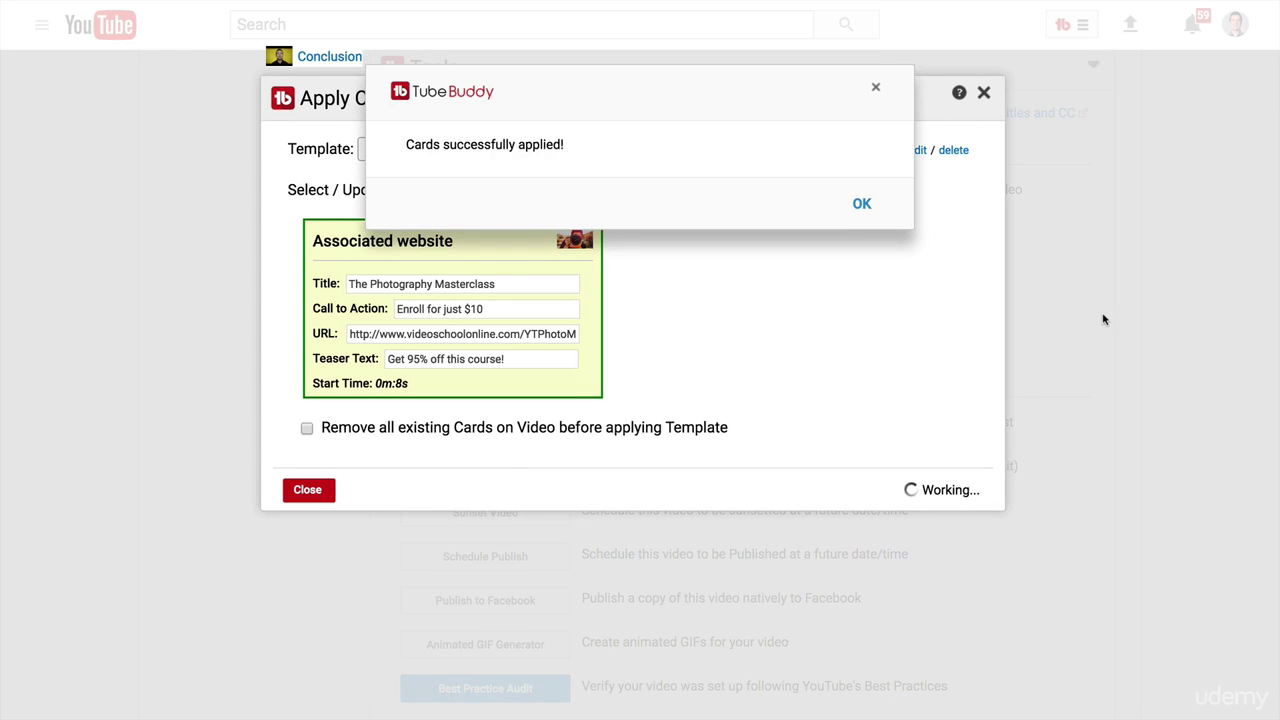
{"action": "left_click", "coordinate": [860, 204]}
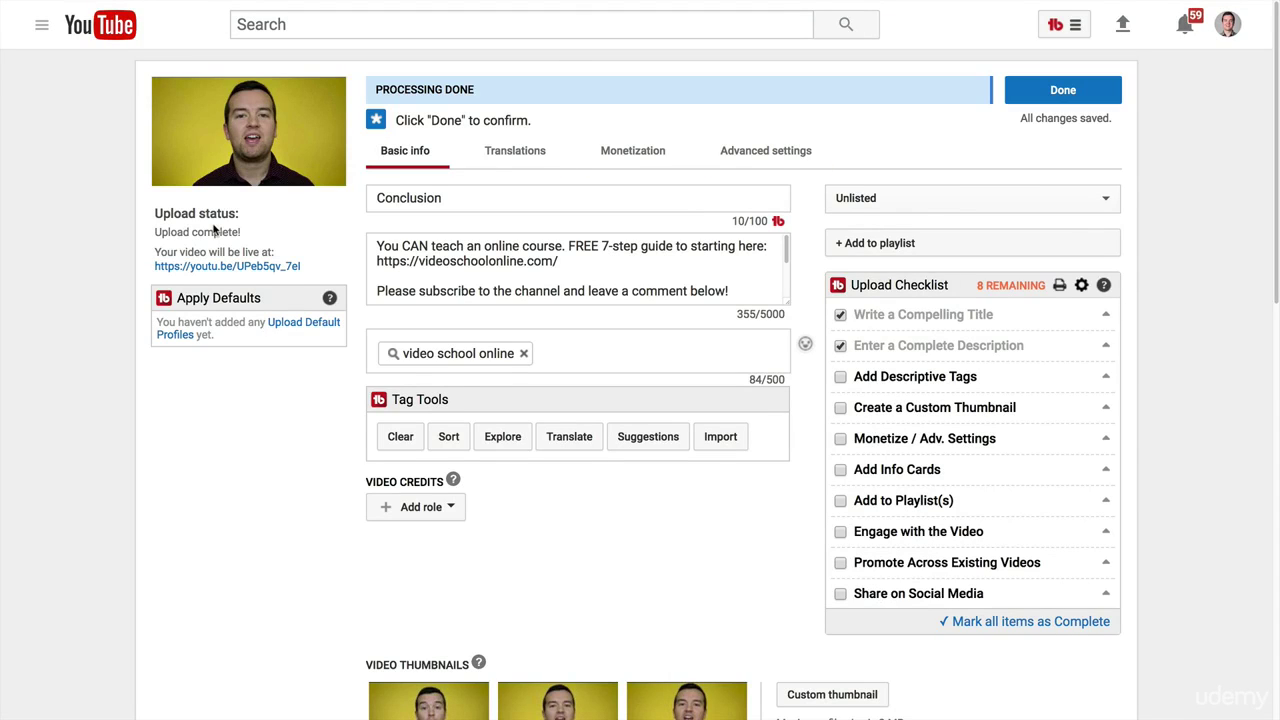
- Open the uploaded Conclusion video's watch page and go to its Info & Settings editor
{"action": "left_click", "coordinate": [249, 270]}
{"action": "mouse_move", "coordinate": [535, 12]}
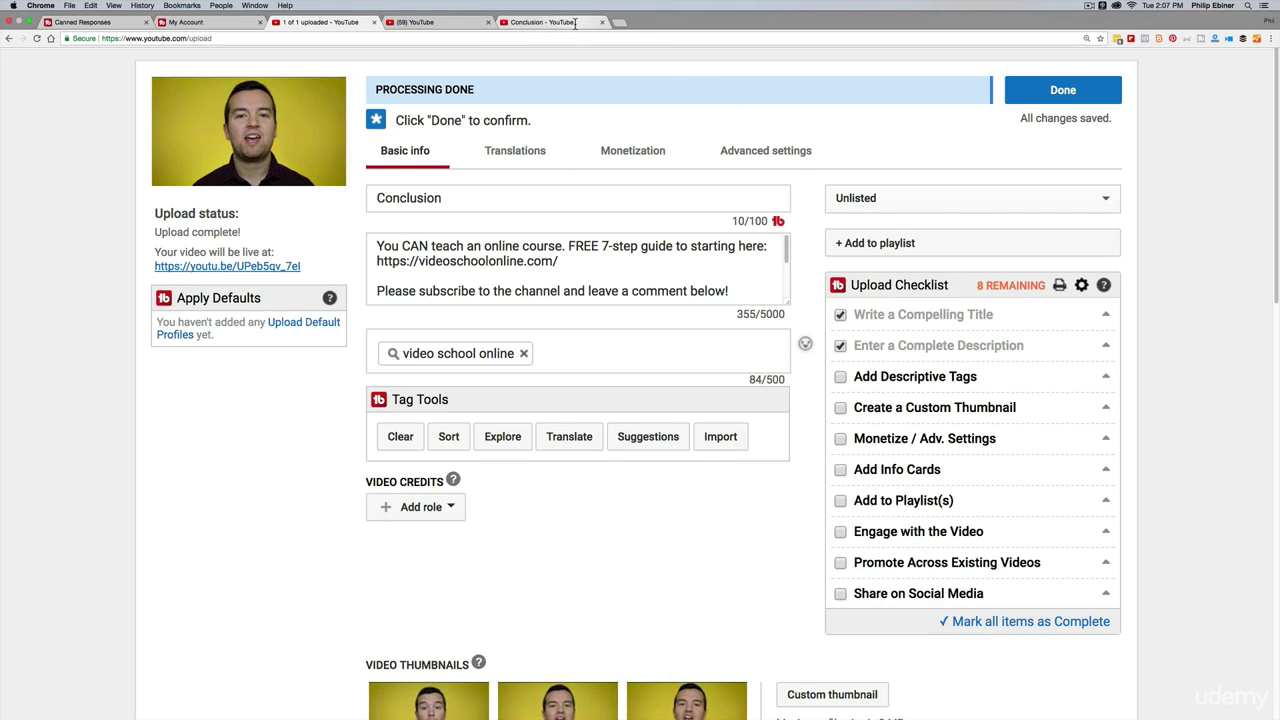
{"action": "left_click", "coordinate": [555, 25]}
{"action": "left_click", "coordinate": [730, 623]}
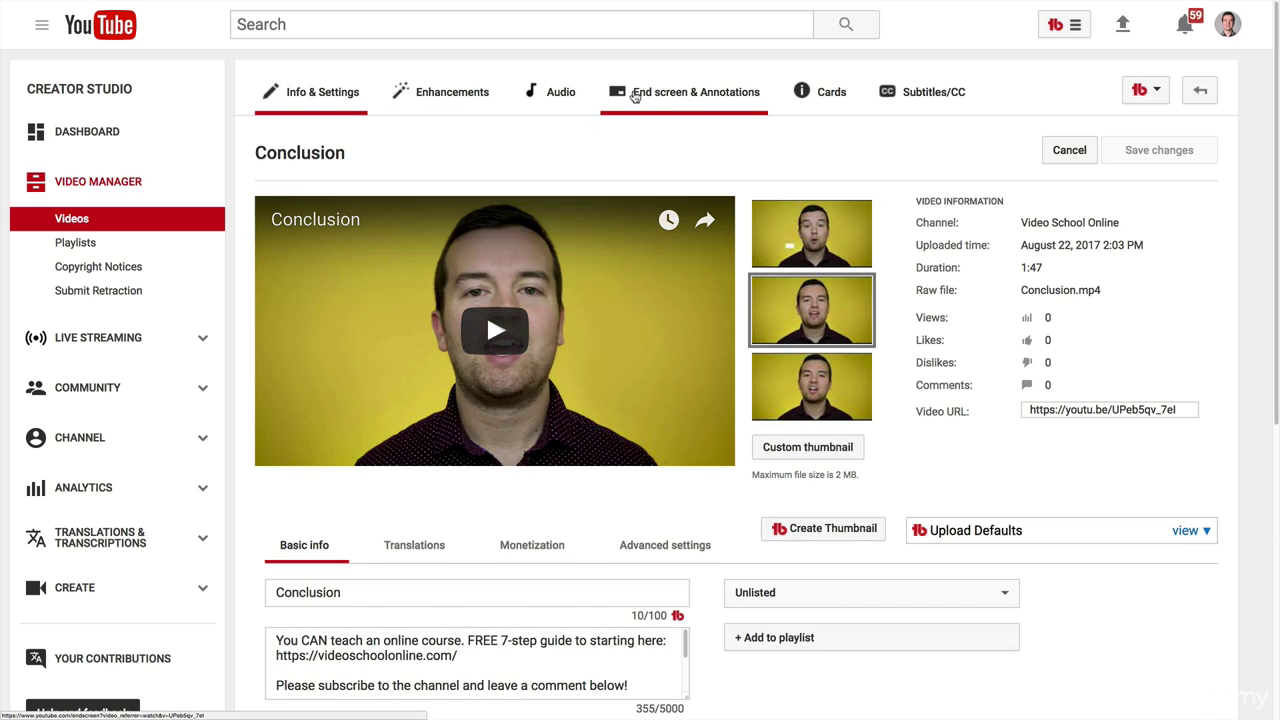
- Open the Conclusion video's Cards editor and preview the Photography Masterclass website card at 0:08 on the timeline
{"action": "left_click", "coordinate": [840, 92]}
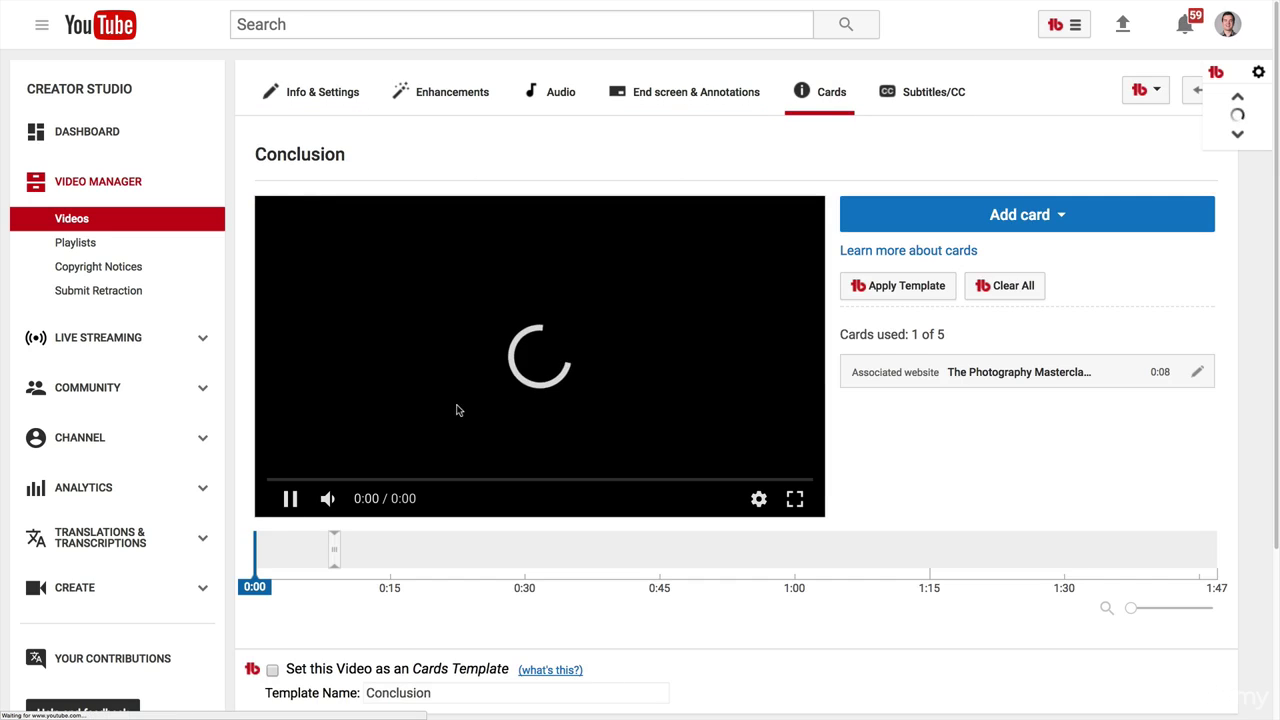
{"action": "left_click", "coordinate": [334, 548]}
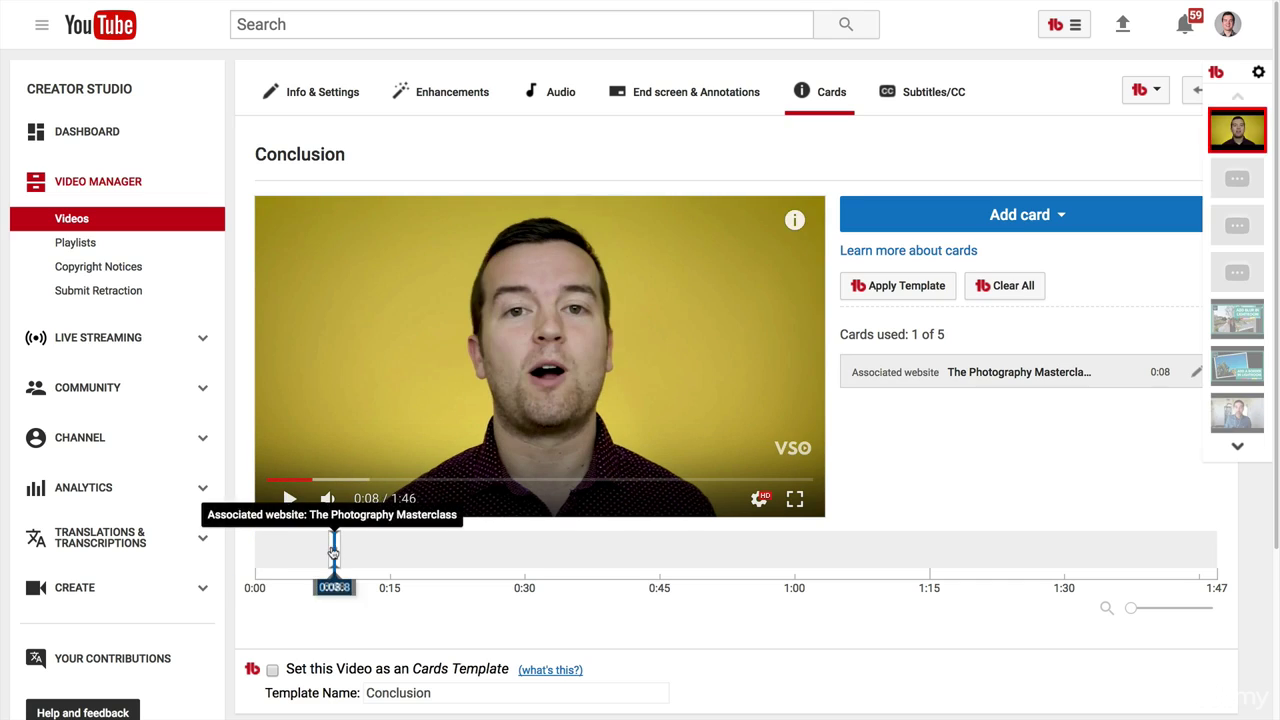
{"action": "left_click", "coordinate": [798, 220]}
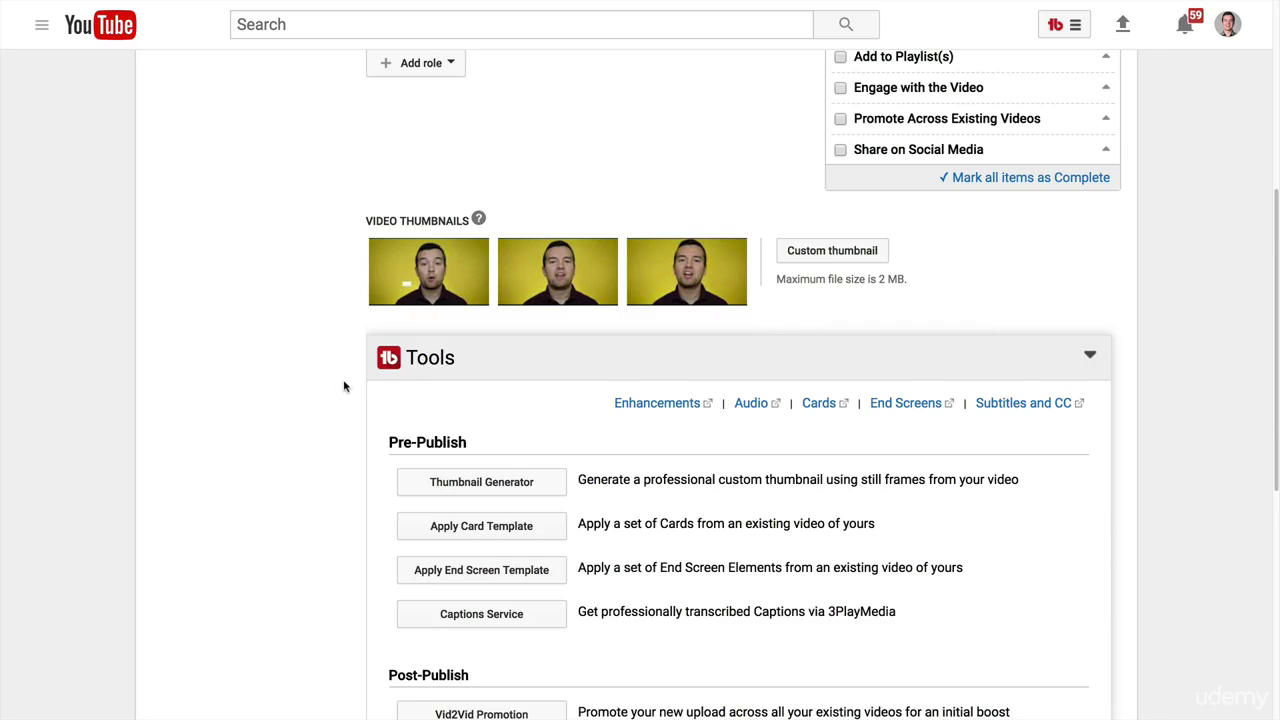
- Open Apply End Screen Template from the pre-publish tools and apply "End screen 1" with both its Link and Dynamic elements
{"action": "scroll", "coordinate": [360, 386], "scroll_direction": "down", "scroll_amount": 4}
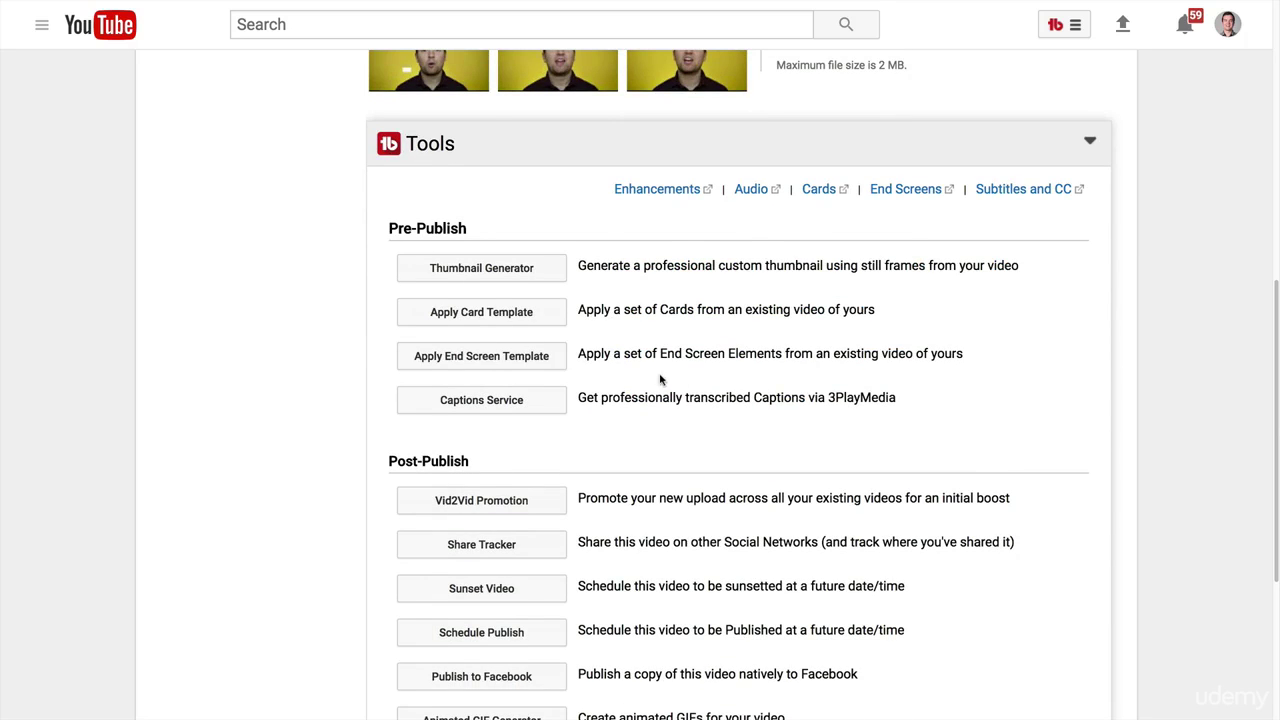
{"action": "left_click", "coordinate": [517, 368]}
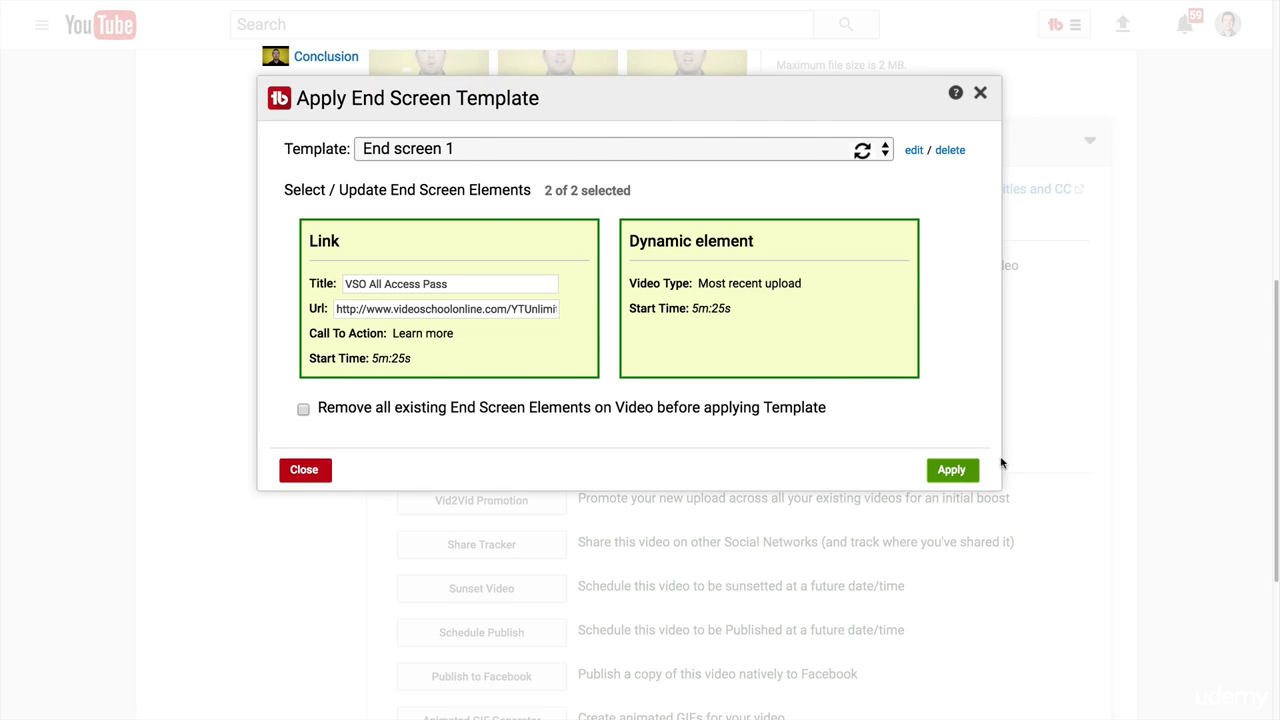
{"action": "left_click", "coordinate": [952, 470]}
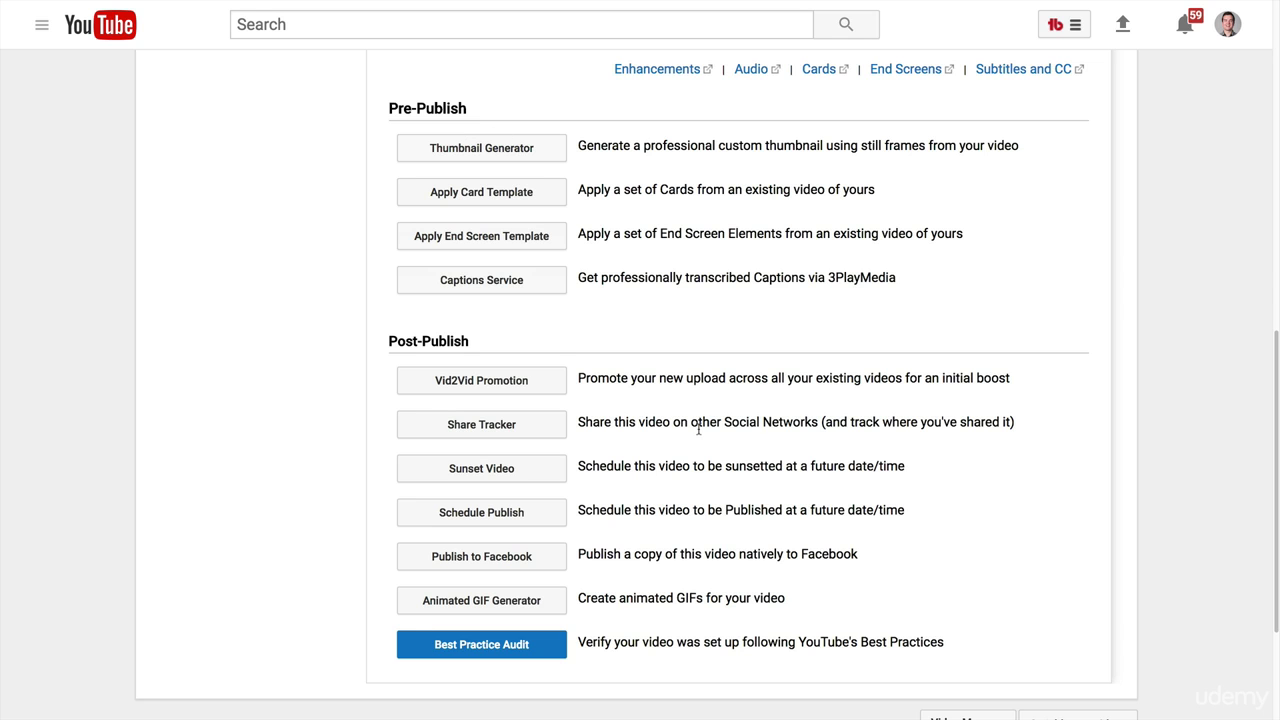
- Review the Post-Publish tools and the Conclusion video's visibility setting on the upload page
{"action": "left_click_drag", "start_coordinate": [388, 338], "coordinate": [473, 347]}
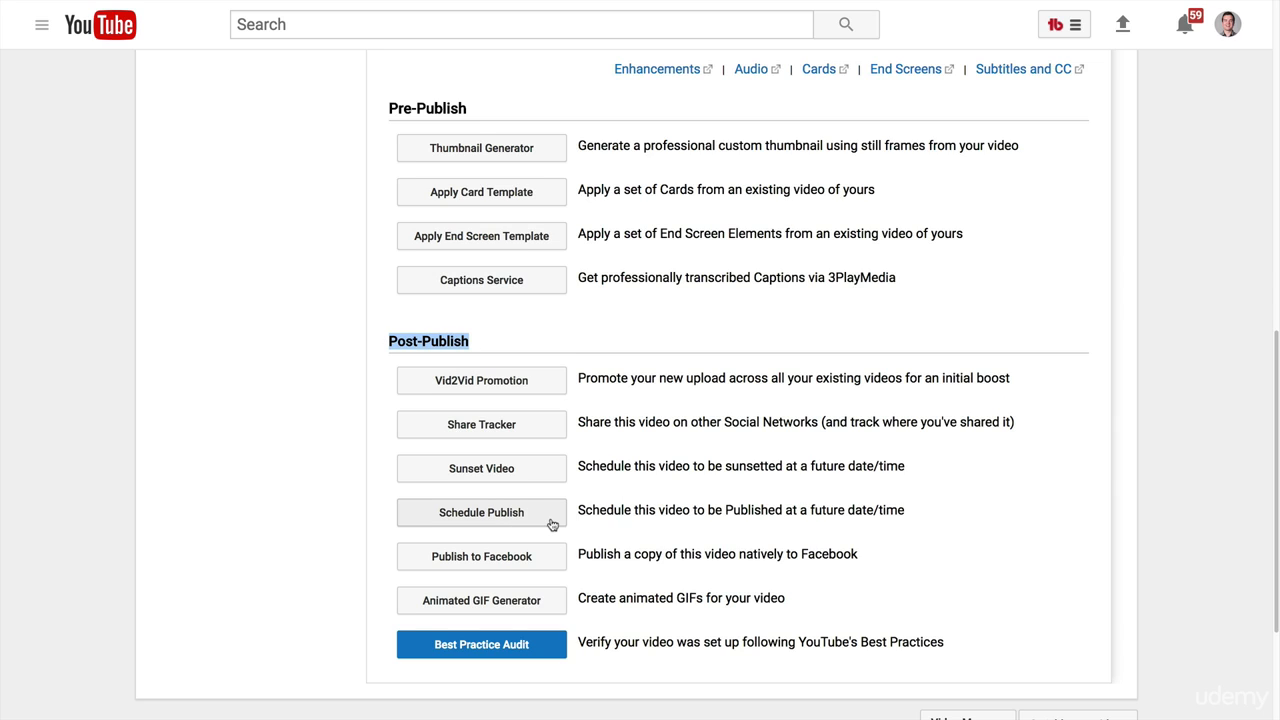
{"action": "scroll", "coordinate": [766, 497], "scroll_direction": "up", "scroll_amount": 8}
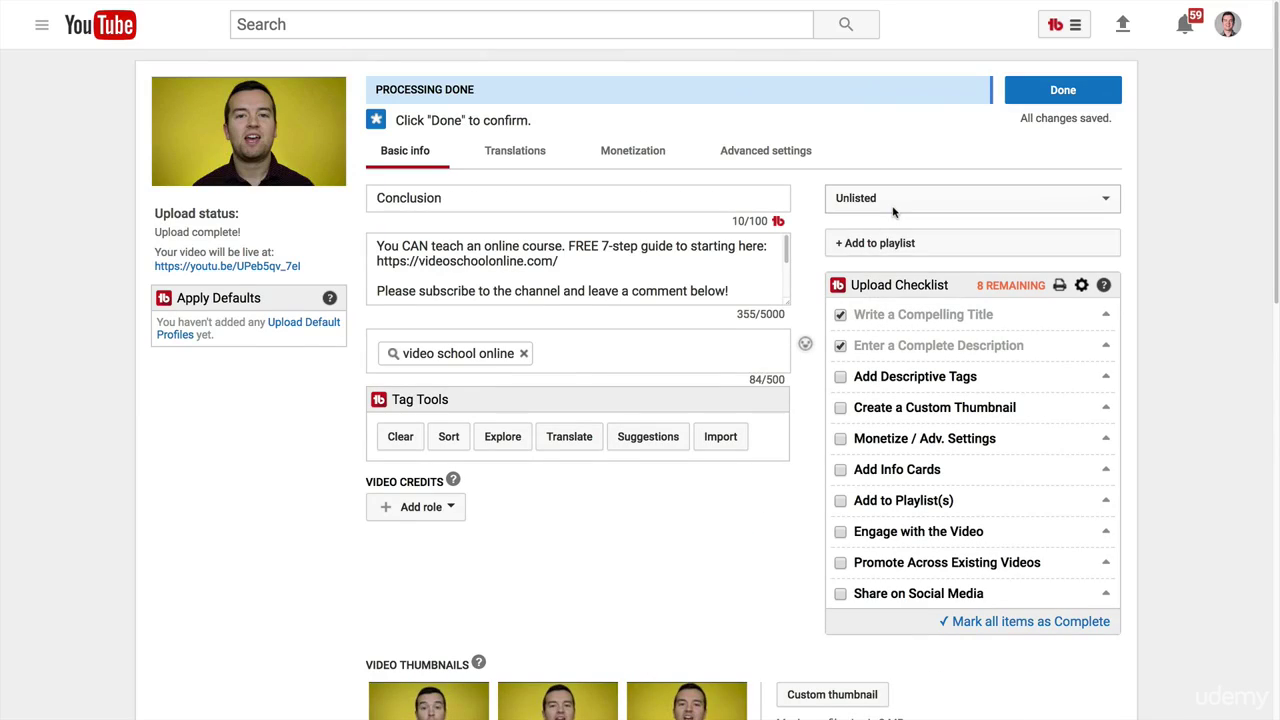
{"action": "left_click", "coordinate": [893, 200]}
{"action": "scroll", "coordinate": [690, 510], "scroll_direction": "down", "scroll_amount": 8}
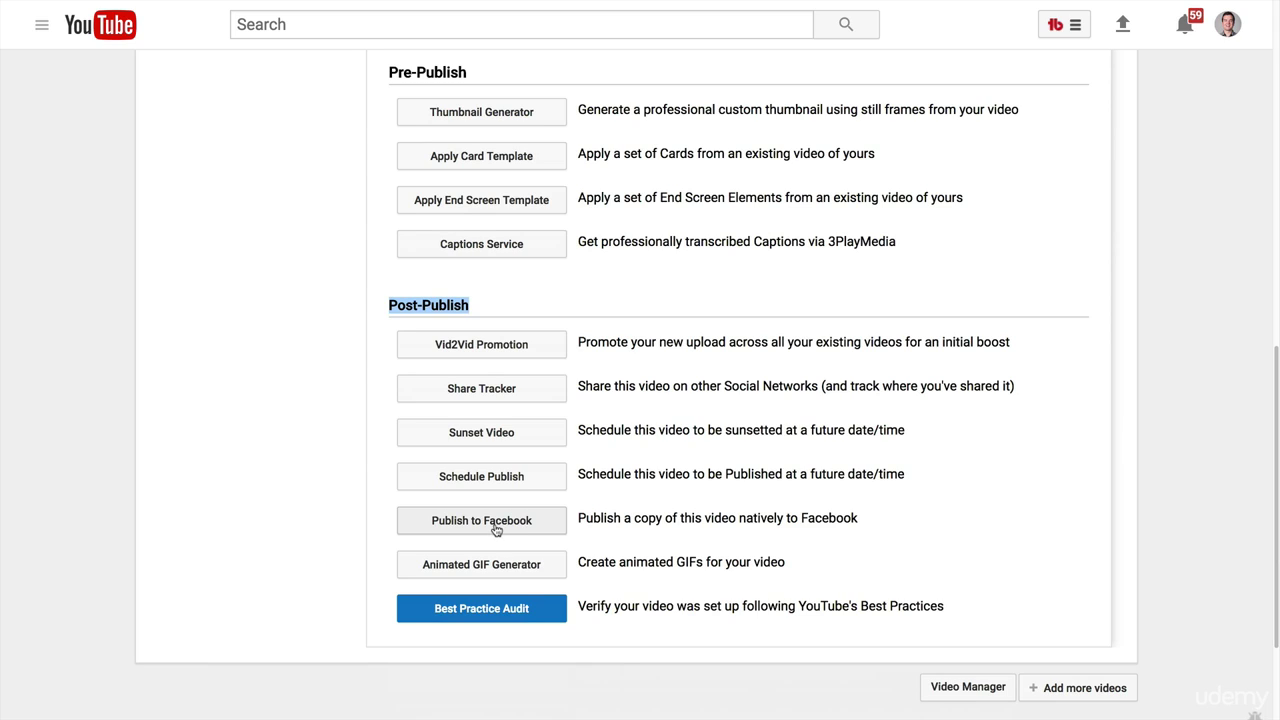
- Generate an animated GIF from the Conclusion video, starting at about 59 seconds and keeping the clip within the 10-second limit
{"action": "left_click", "coordinate": [529, 568]}
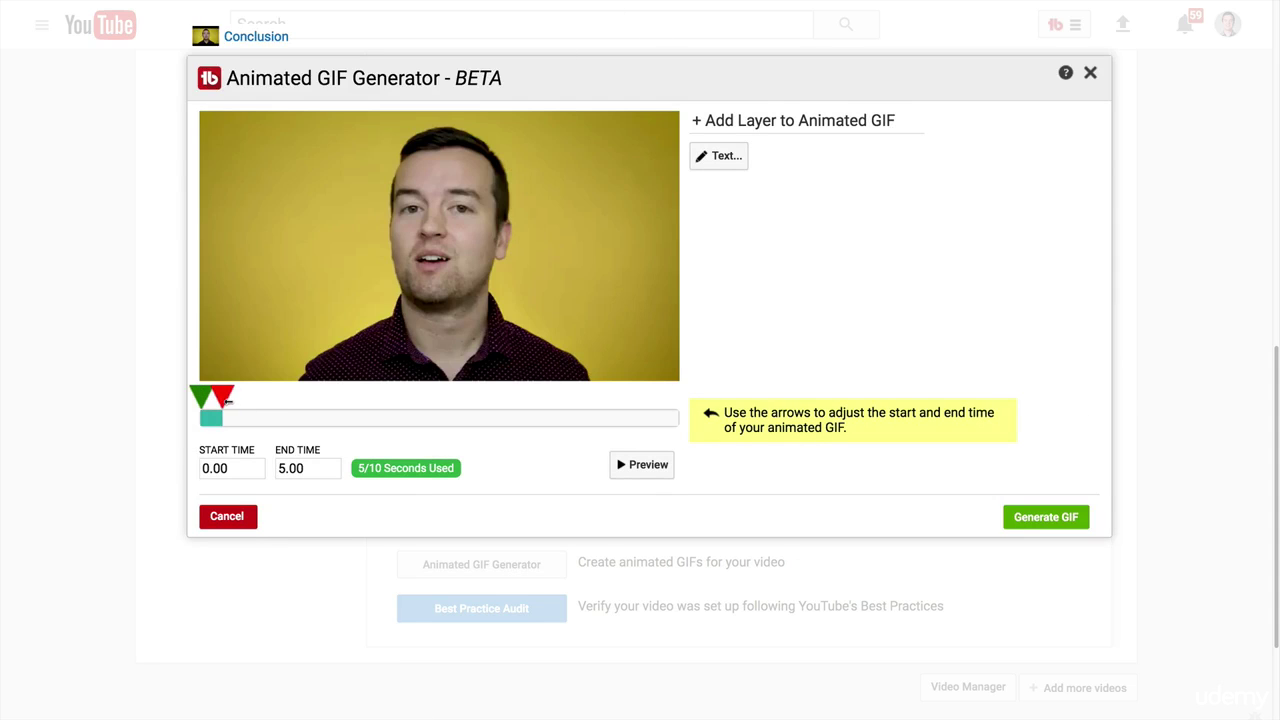
{"action": "left_click_drag", "start_coordinate": [222, 397], "coordinate": [522, 400]}
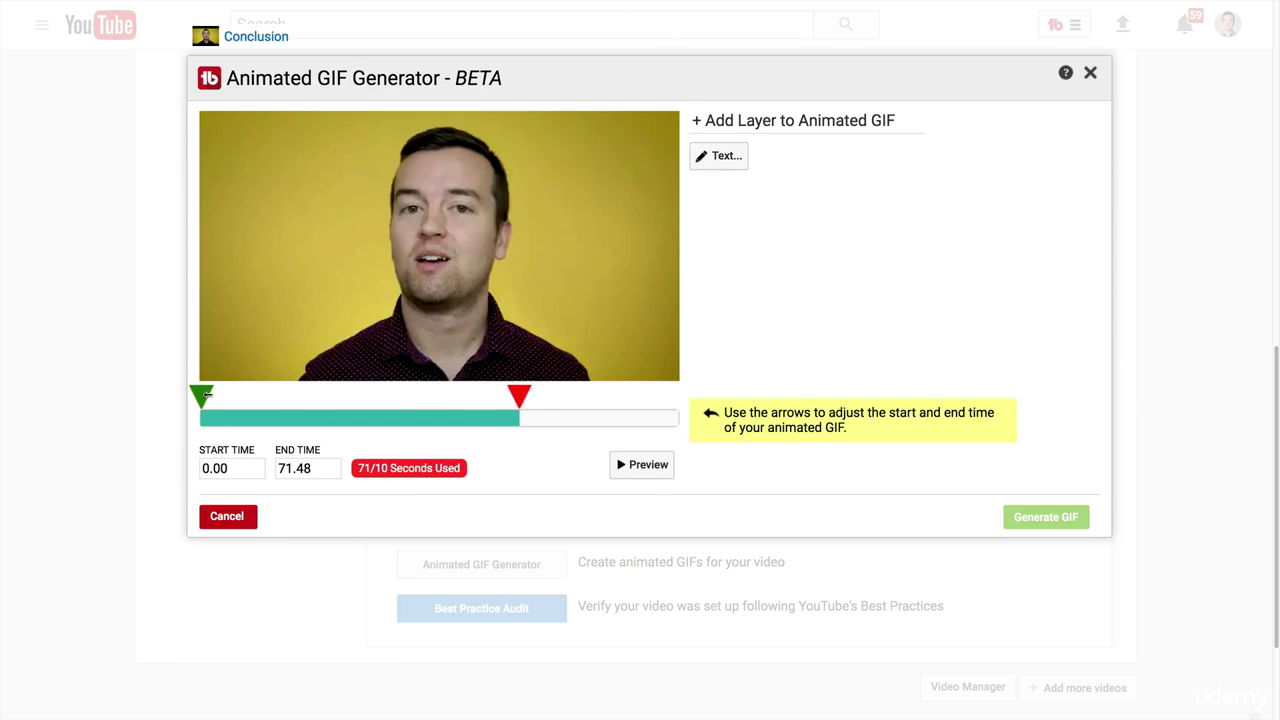
{"action": "mouse_move", "coordinate": [208, 395]}
{"action": "left_mouse_down"}
{"action": "mouse_move", "coordinate": [550, 393]}
{"action": "mouse_move", "coordinate": [464, 397]}
{"action": "left_mouse_up"}
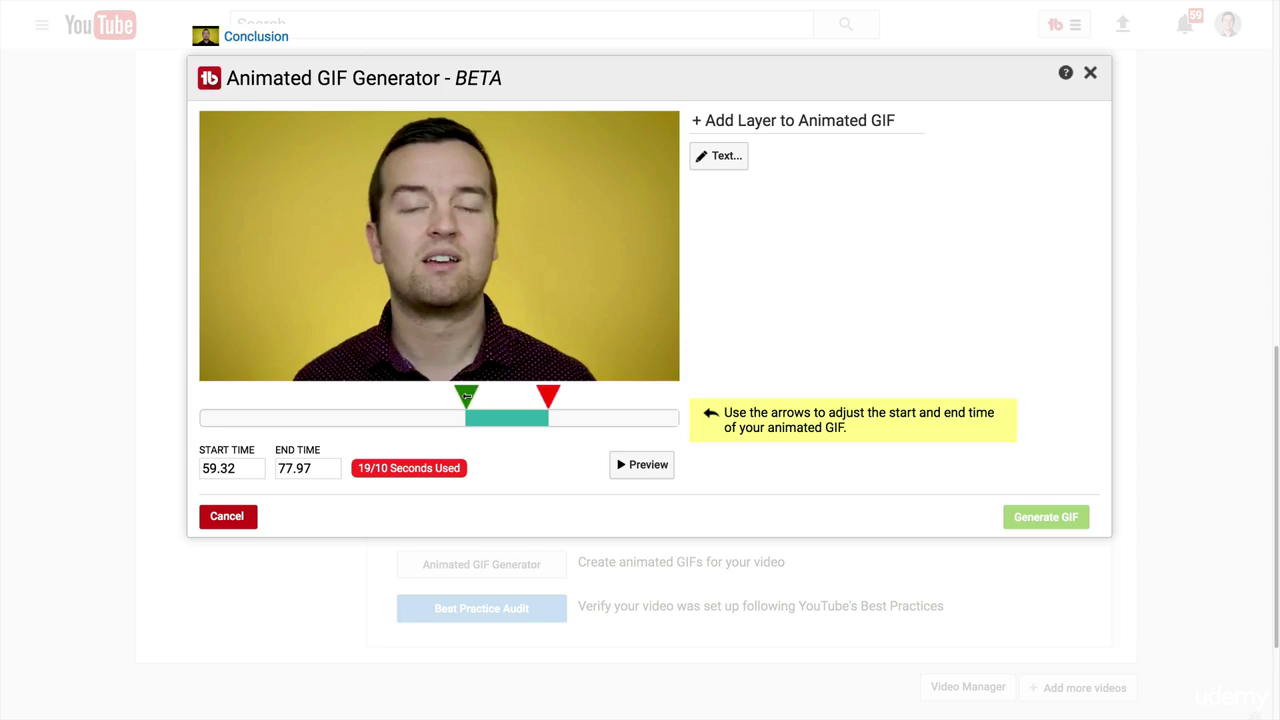
{"action": "left_click_drag", "start_coordinate": [548, 393], "coordinate": [475, 394]}
{"action": "left_click", "coordinate": [1040, 516]}
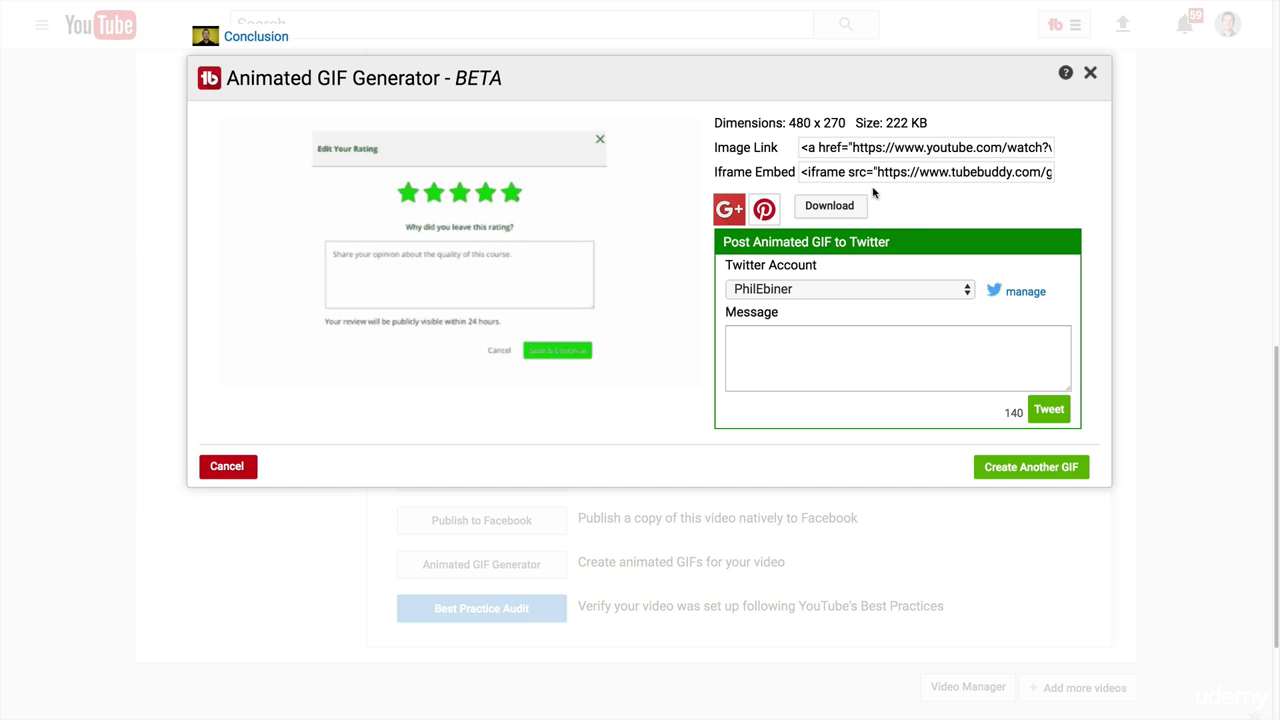
- Highlight the generated GIF's Iframe Embed and Image Link codes, and close the Animated GIF Generator
{"action": "left_click_drag", "start_coordinate": [846, 177], "coordinate": [1088, 210]}
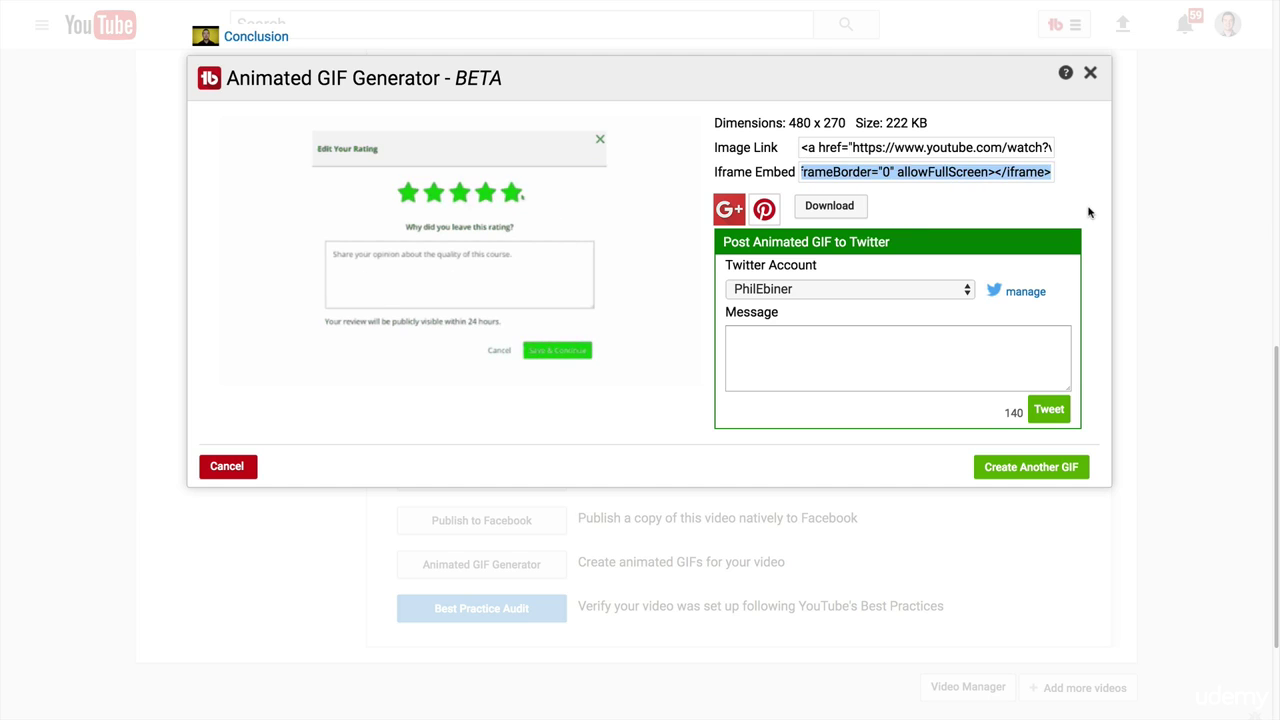
{"action": "left_click_drag", "start_coordinate": [816, 147], "coordinate": [1123, 163]}
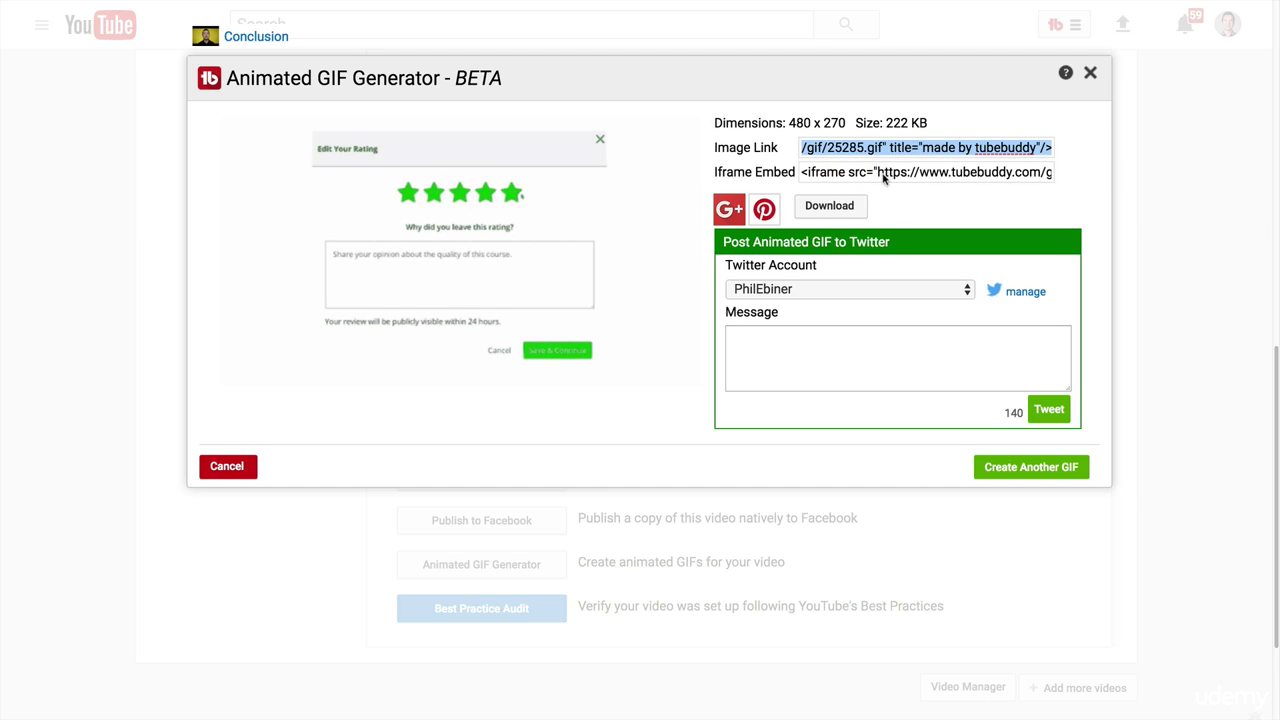
{"action": "left_click", "coordinate": [1090, 72]}
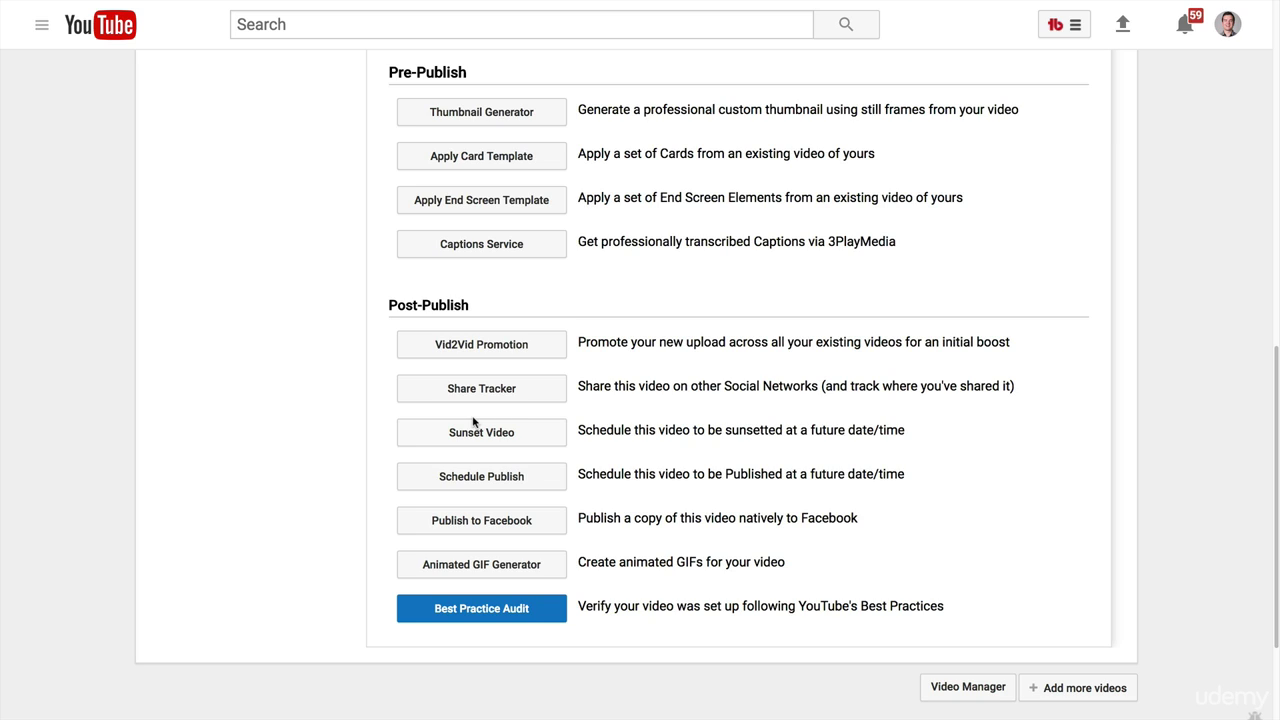
- Open the Conclusion video's Cards editor and create a Video card linking to the "Learn Photoshop, Lightroom, Premiere ..." upload
{"action": "scroll", "coordinate": [297, 197], "scroll_direction": "up", "scroll_amount": 3}
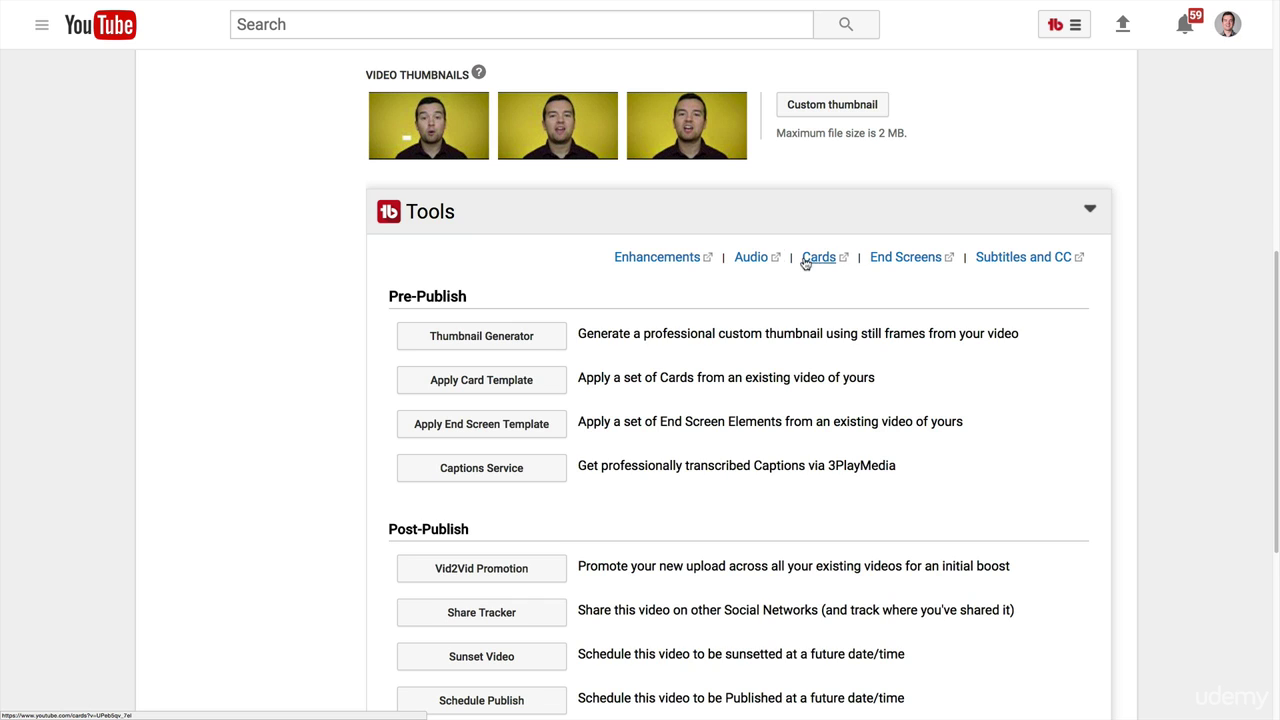
{"action": "left_click", "coordinate": [826, 259]}
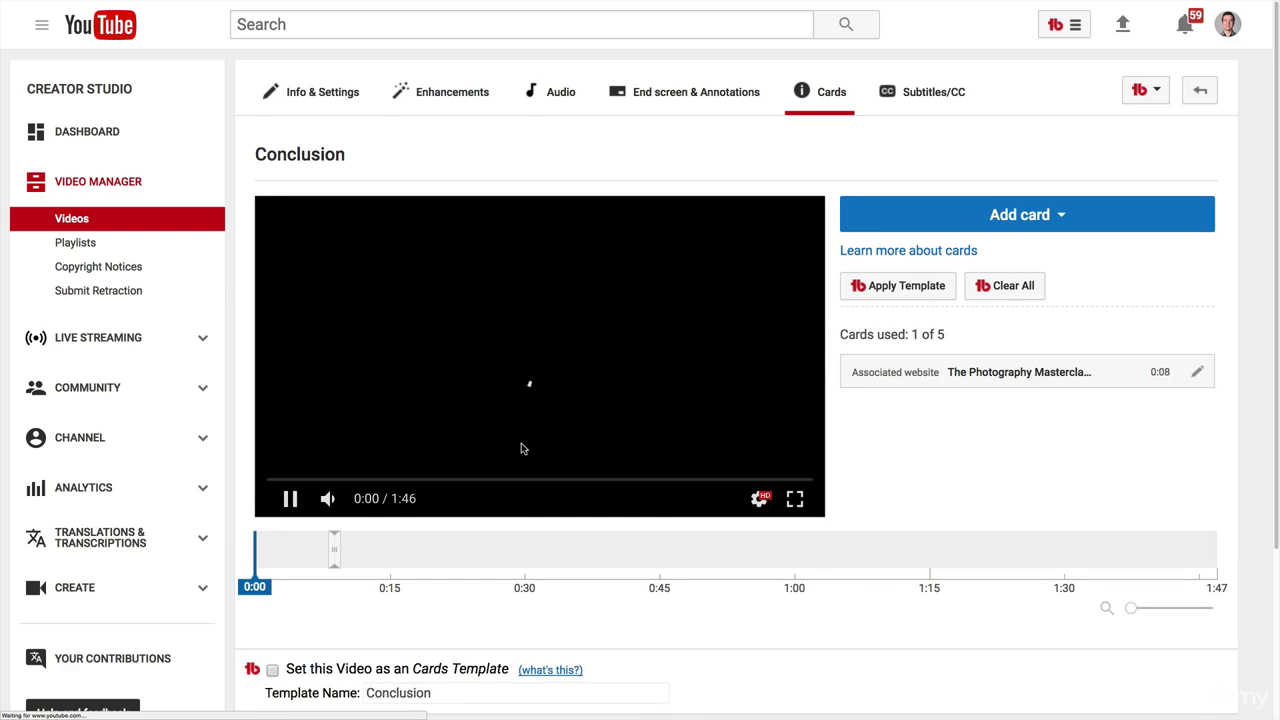
{"action": "left_click", "coordinate": [1033, 215]}
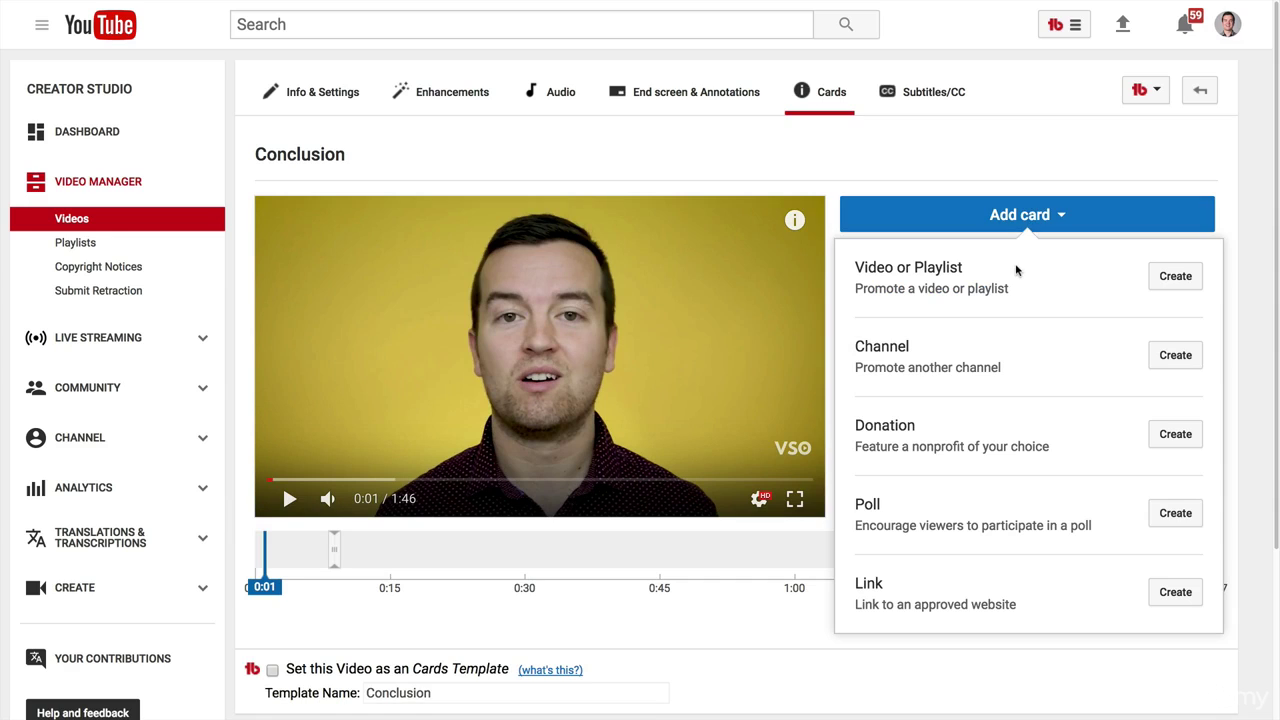
{"action": "left_click", "coordinate": [1183, 287]}
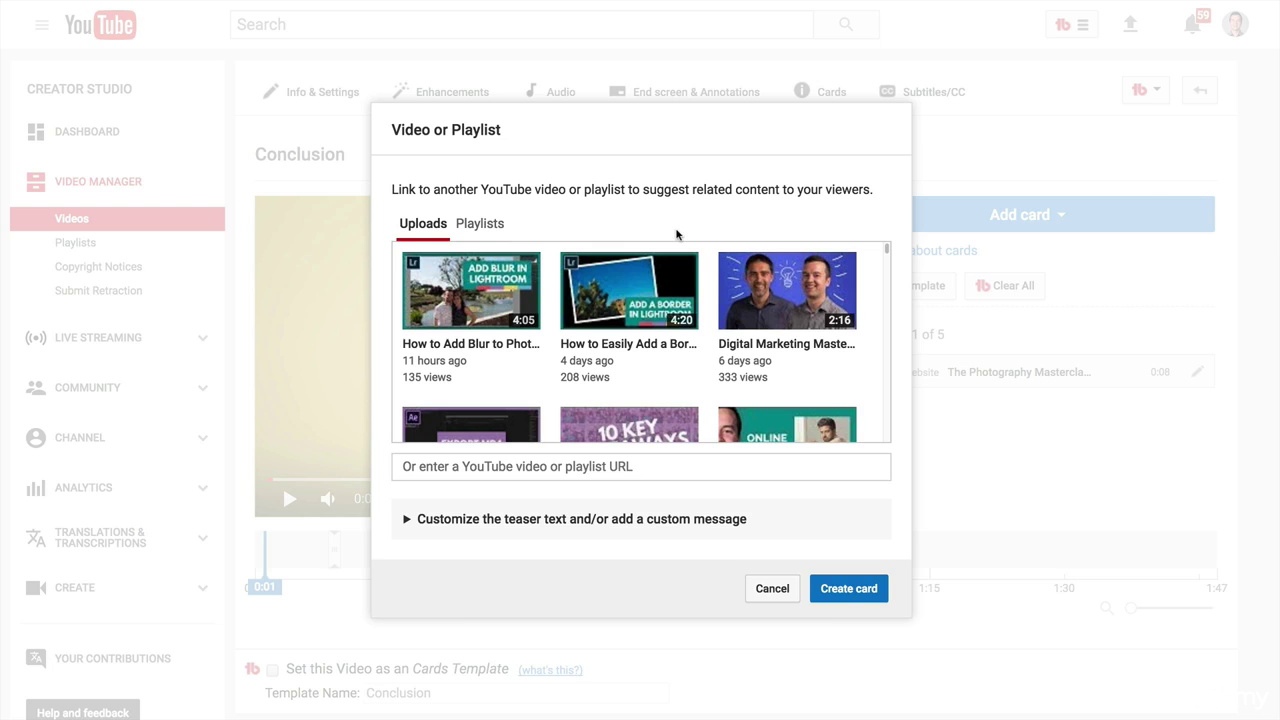
{"action": "scroll", "coordinate": [729, 336], "scroll_direction": "down", "scroll_amount": 1}
{"action": "scroll", "coordinate": [729, 336], "scroll_direction": "down", "scroll_amount": 2}
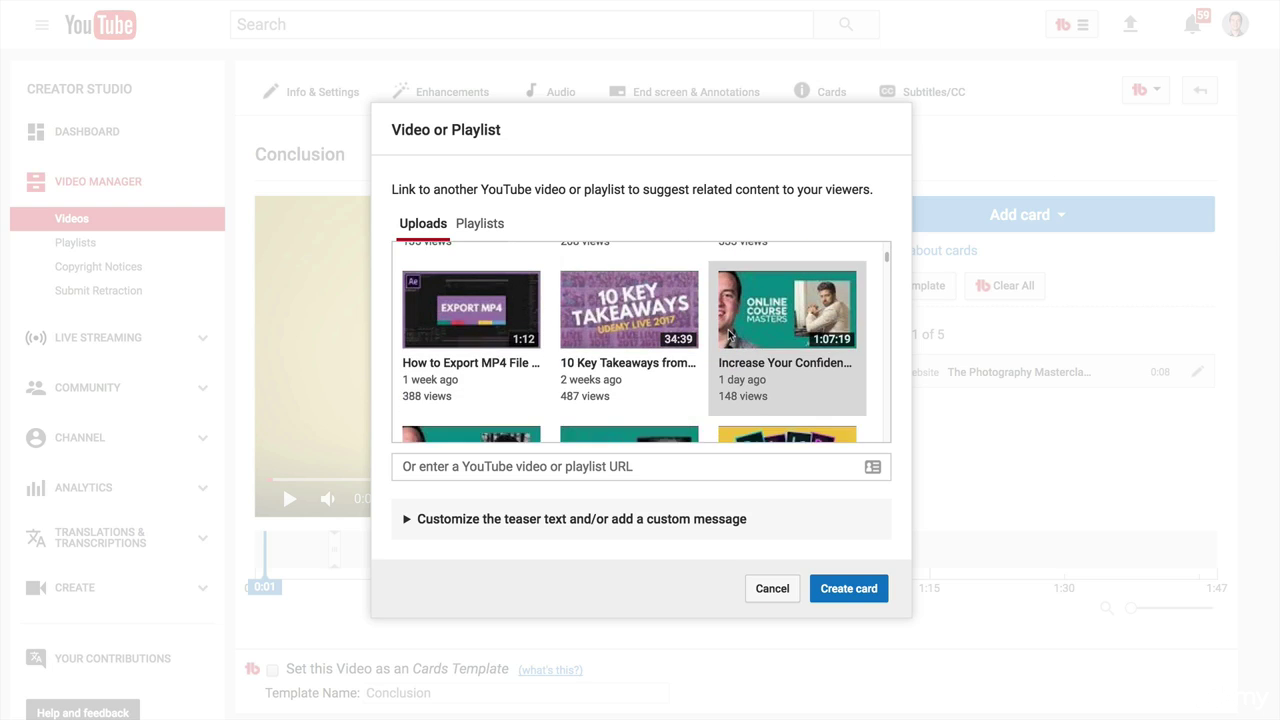
{"action": "scroll", "coordinate": [720, 333], "scroll_direction": "down", "scroll_amount": 4}
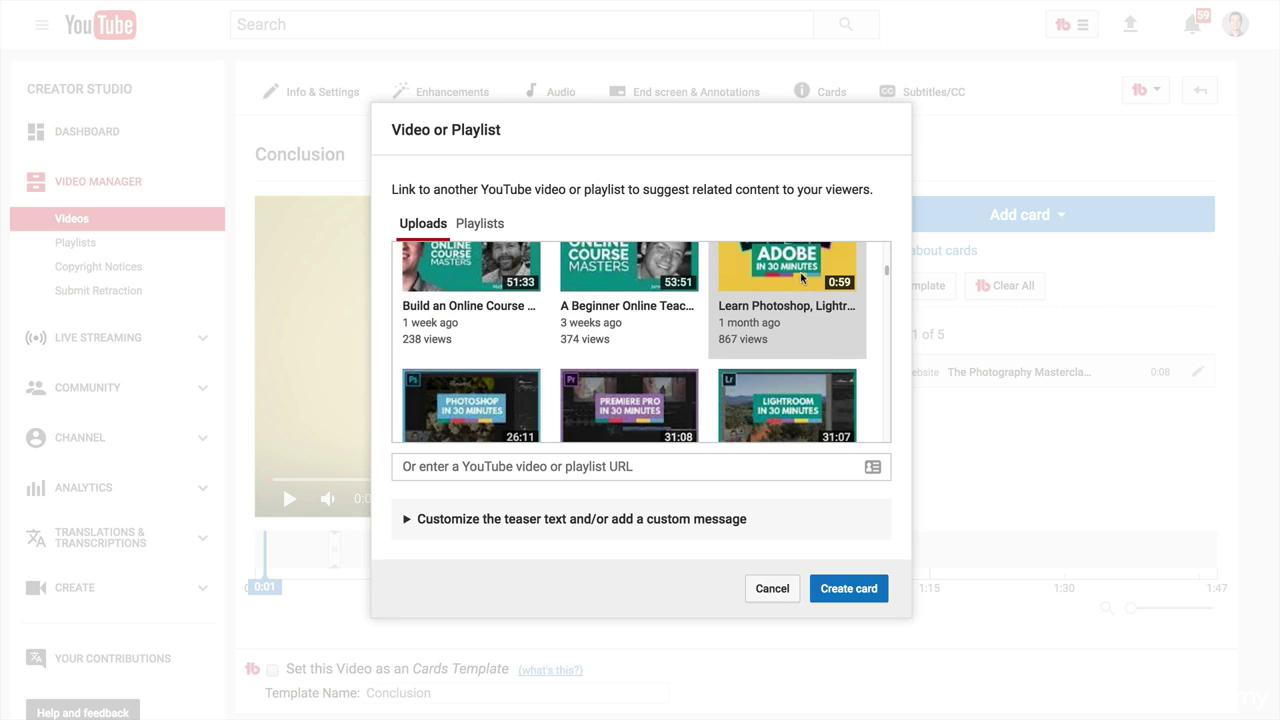
{"action": "left_click", "coordinate": [790, 282]}
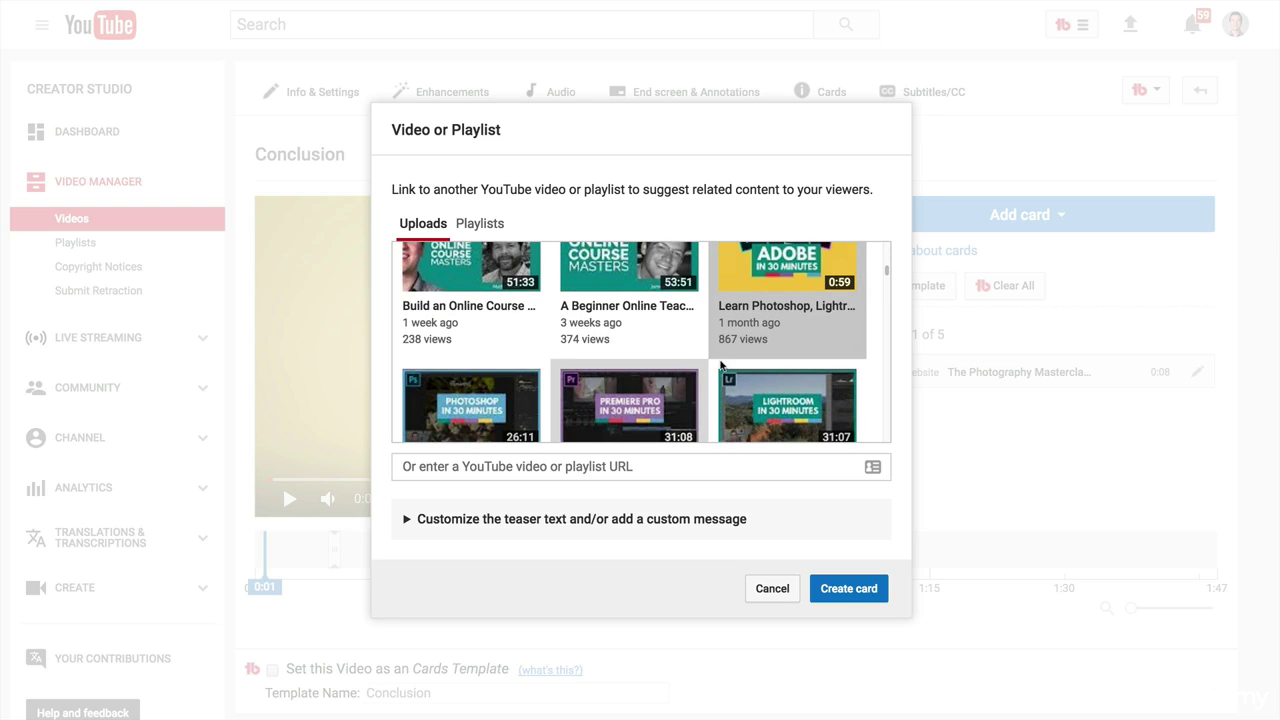
{"action": "left_click", "coordinate": [528, 461]}
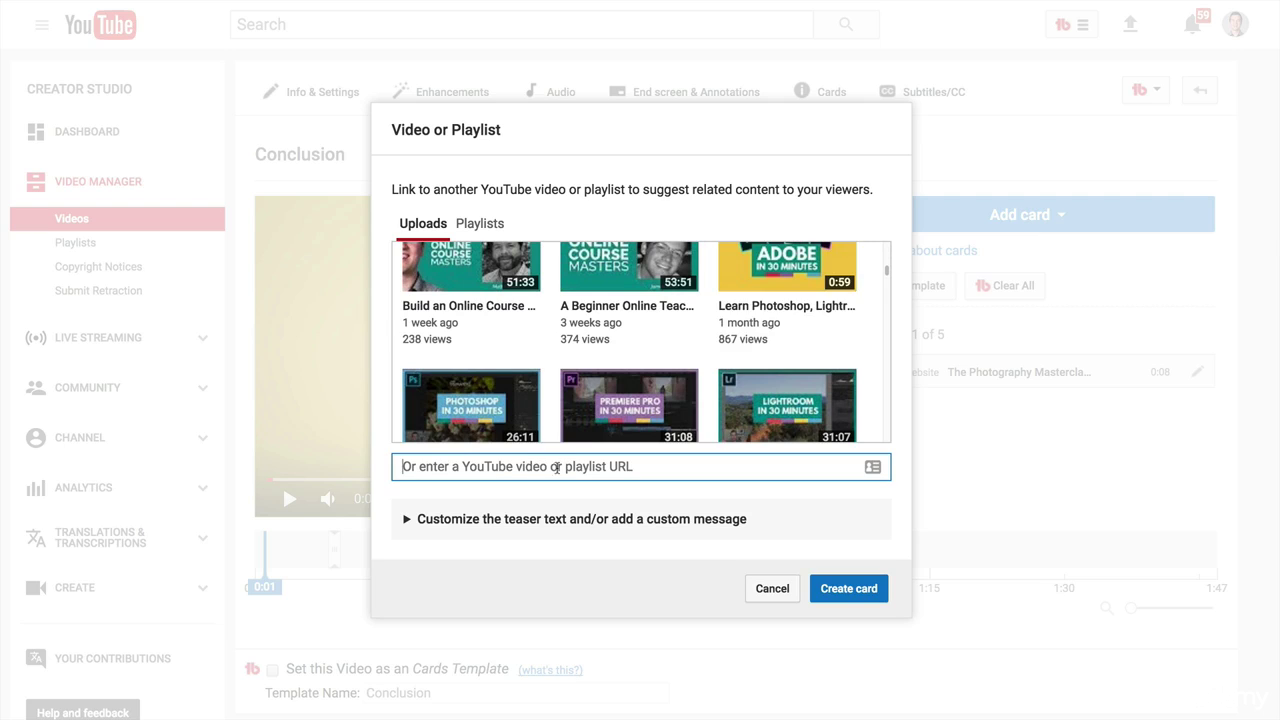
{"action": "left_click", "coordinate": [763, 285]}
{"action": "left_click", "coordinate": [861, 590]}
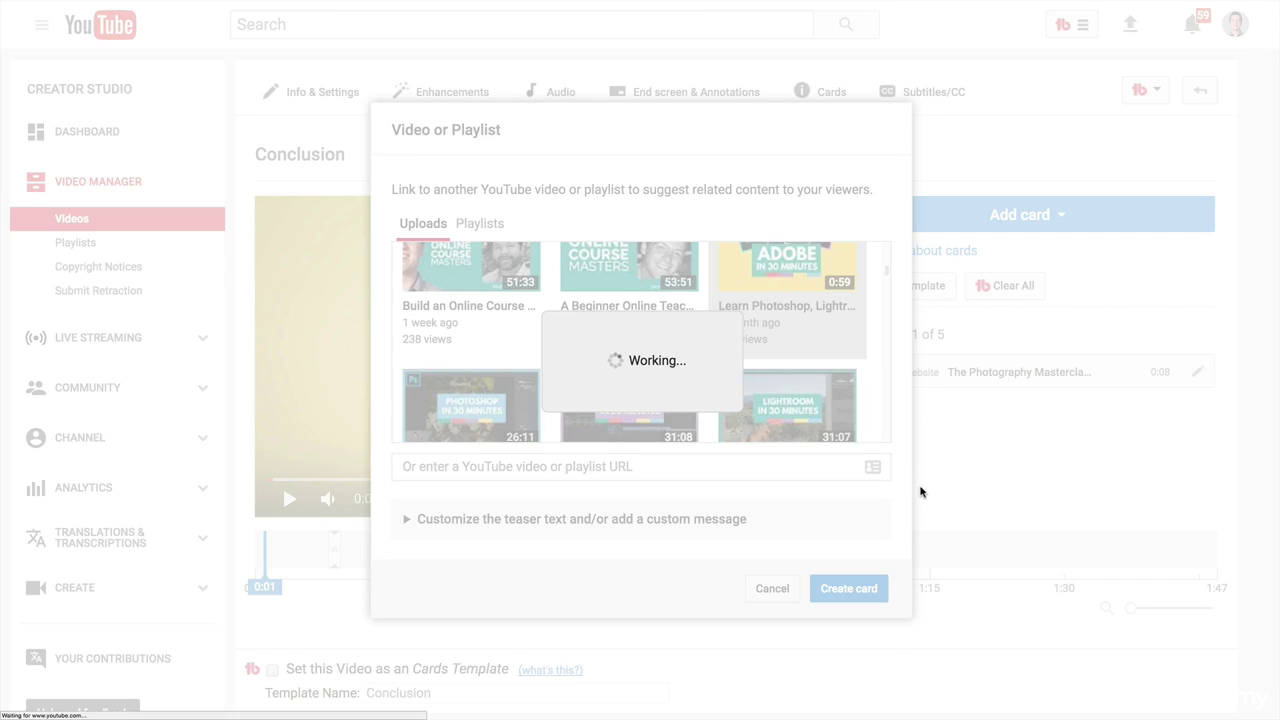
- Set the Conclusion video as a Cards Template and name the template "Adobe Video + Free Course"
{"action": "scroll", "coordinate": [453, 615], "scroll_direction": "down", "scroll_amount": 1}
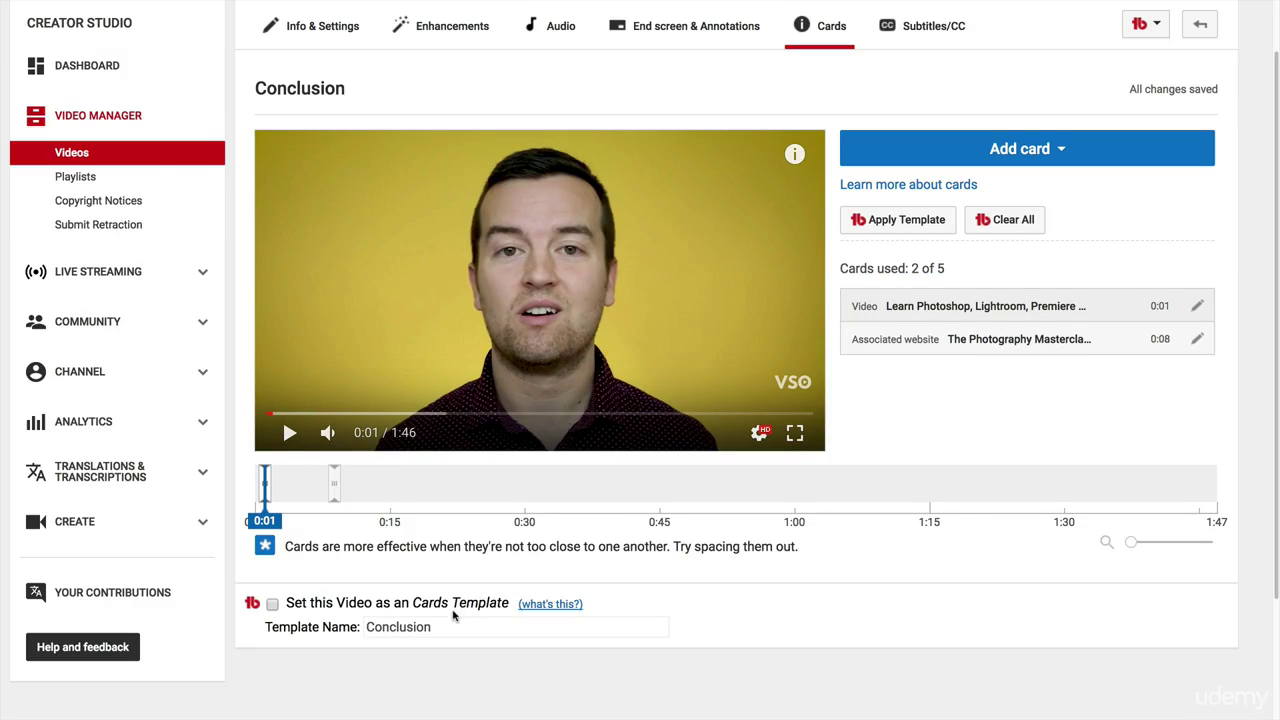
{"action": "left_click", "coordinate": [272, 605]}
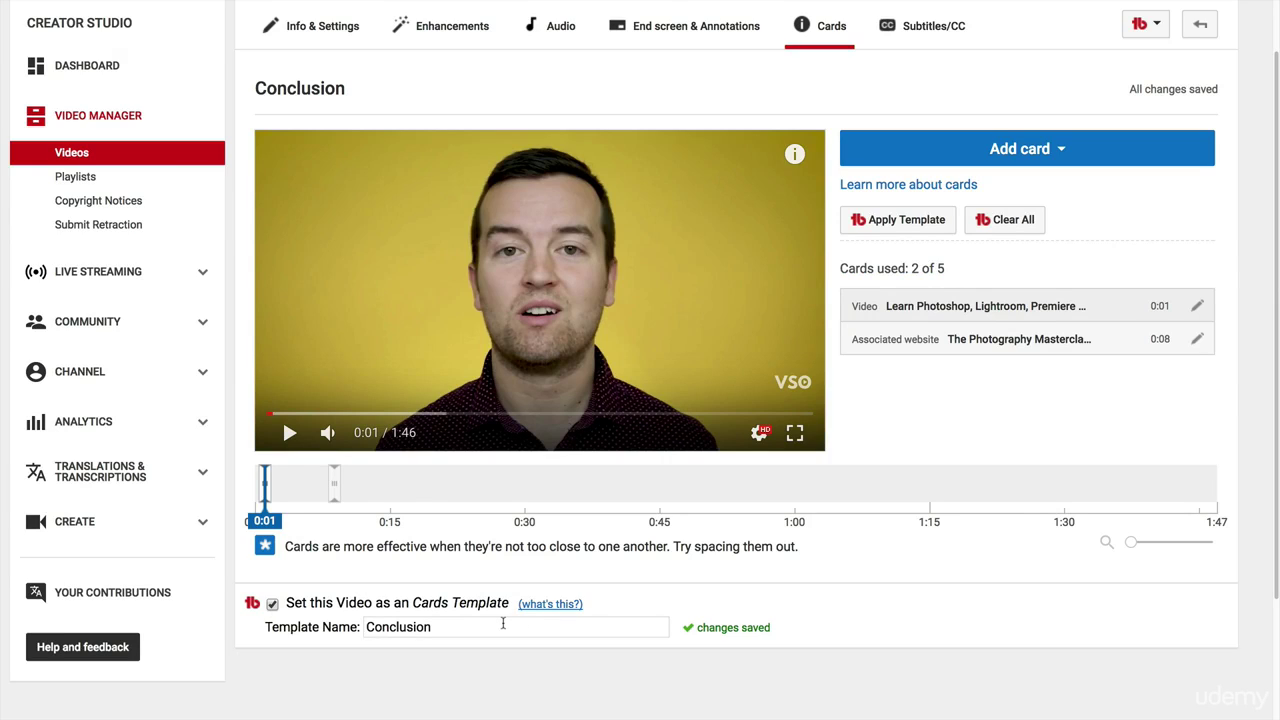
{"action": "left_click_drag", "start_coordinate": [483, 622], "coordinate": [305, 618]}
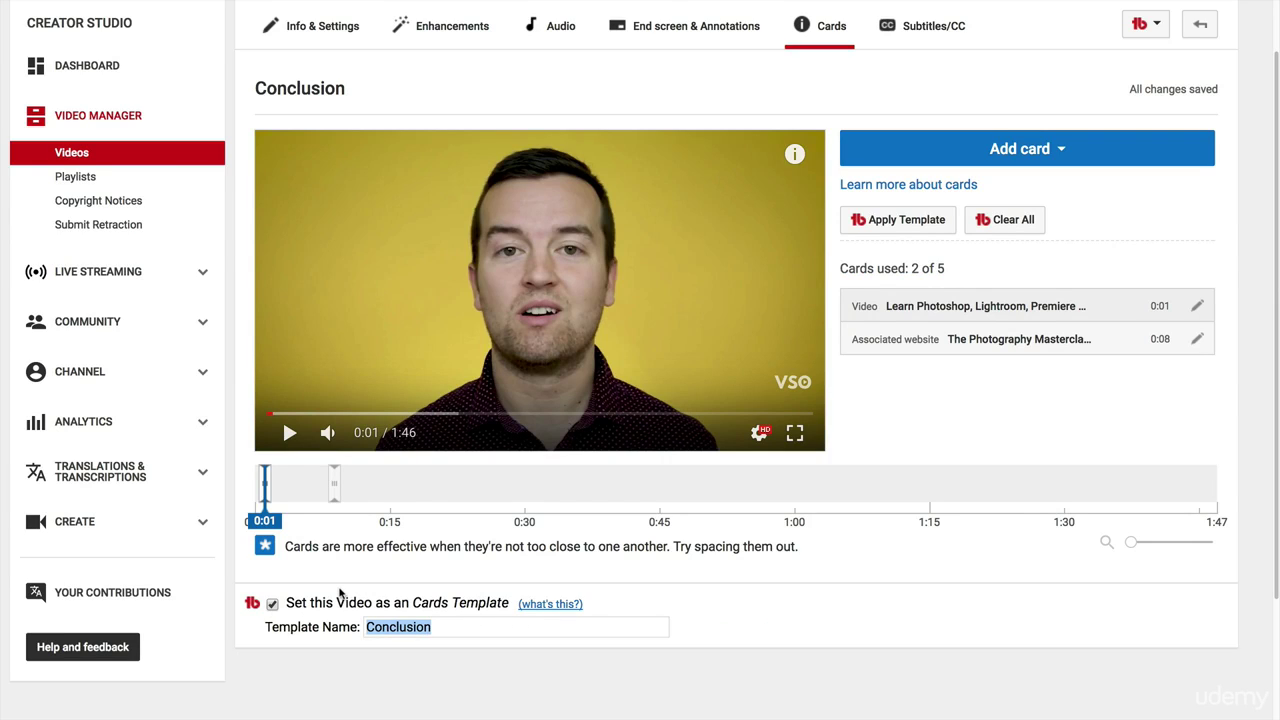
{"action": "type", "text": "Adobe +"}
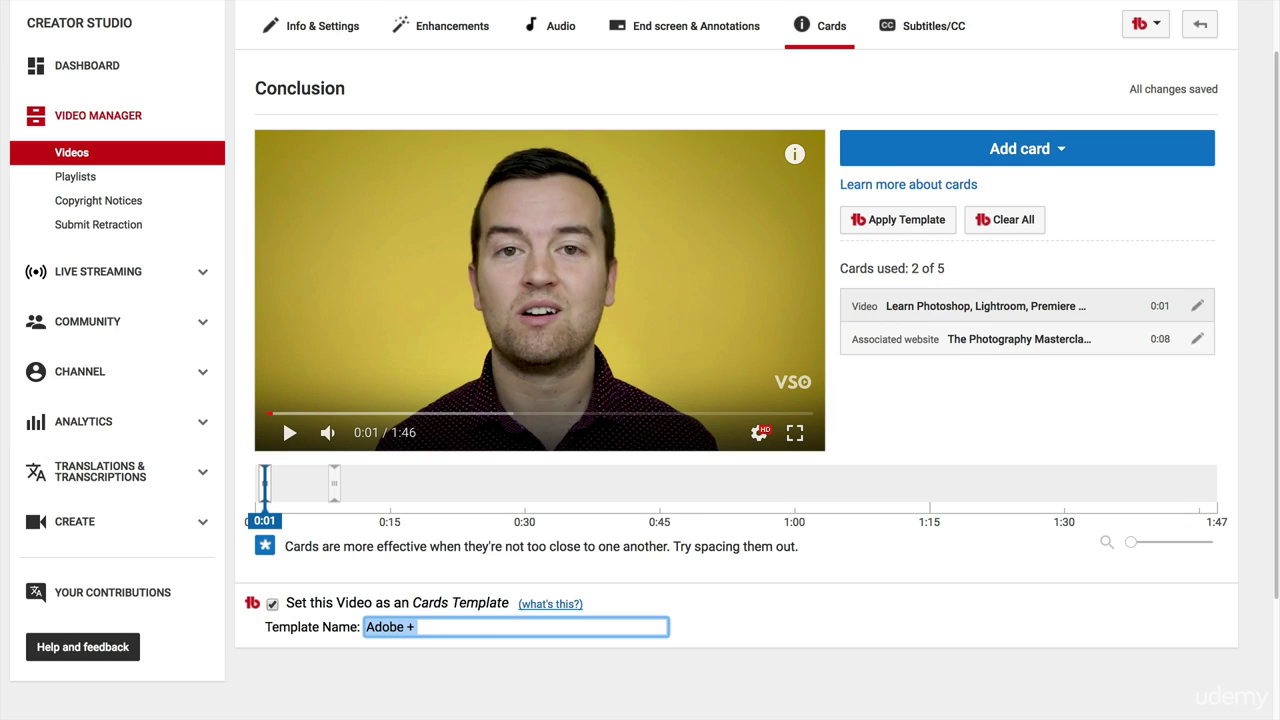
{"action": "type", "text": "Adobe Video"}
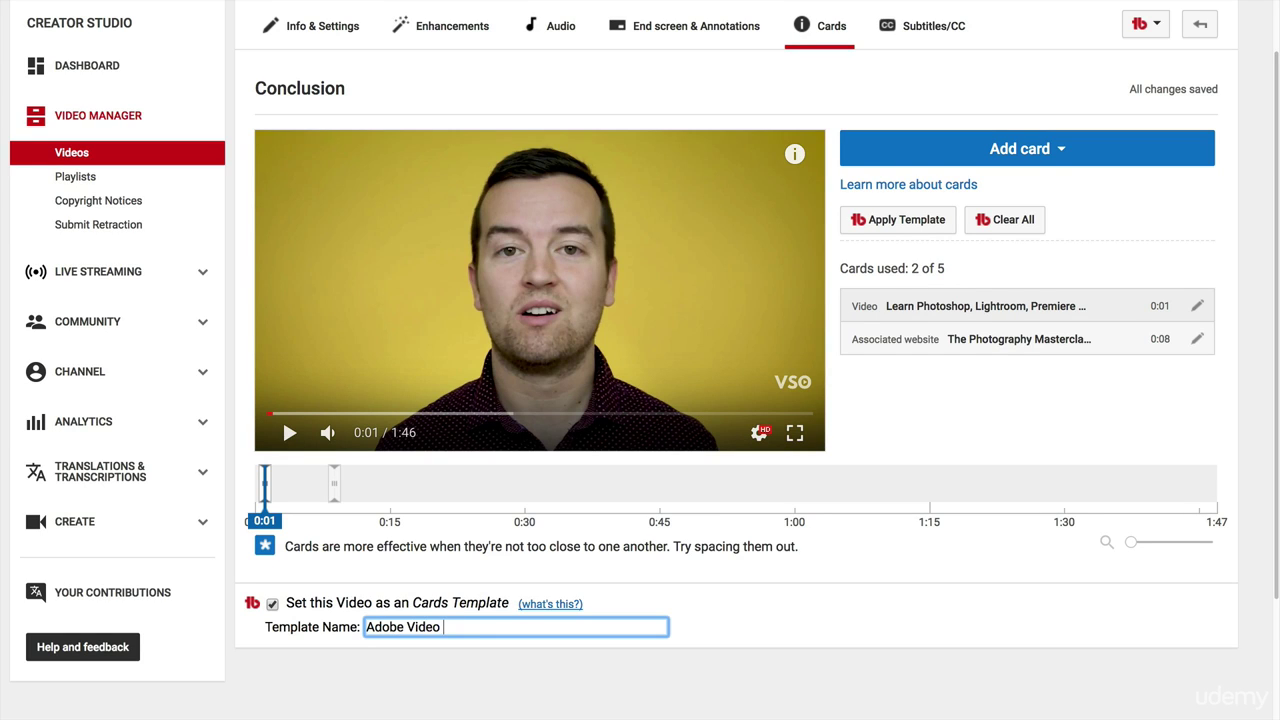
{"action": "type", "text": " + Free Course"}
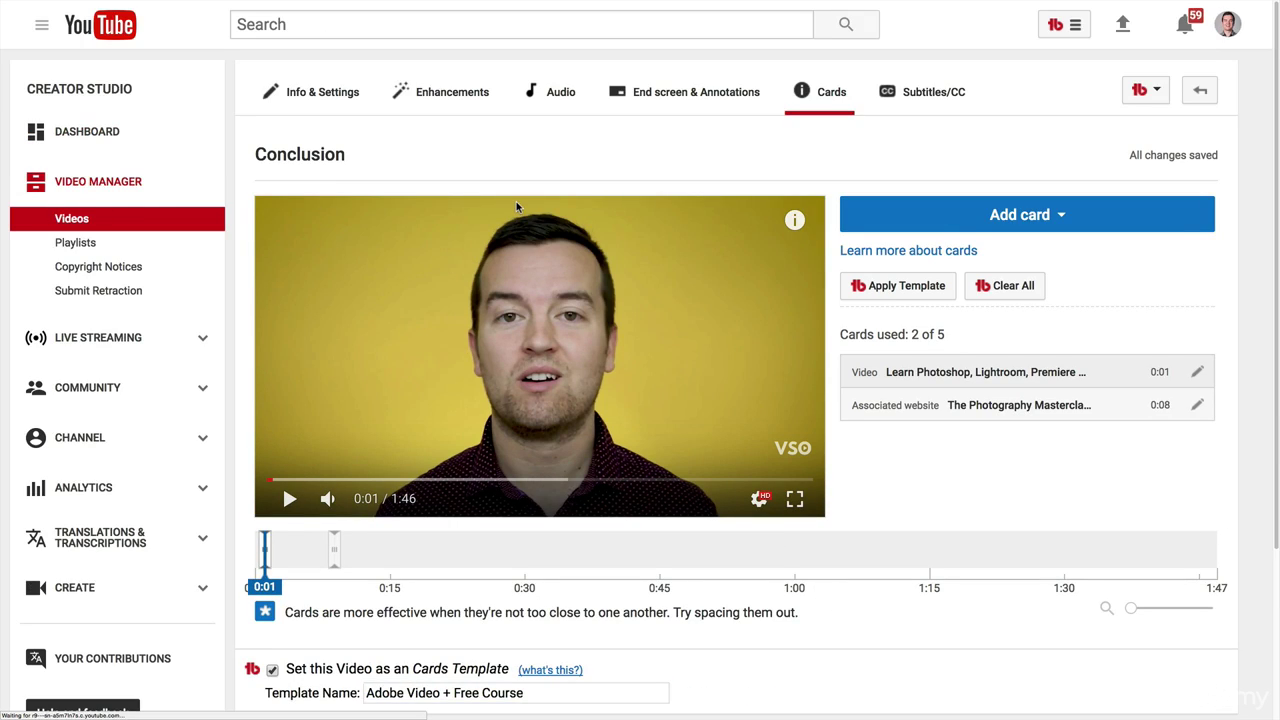
- From Video Manager, open Apply Card Template for the scheduled OCM 37 video and choose the "Adobe Video + Free Course" template
{"action": "left_click", "coordinate": [89, 189]}
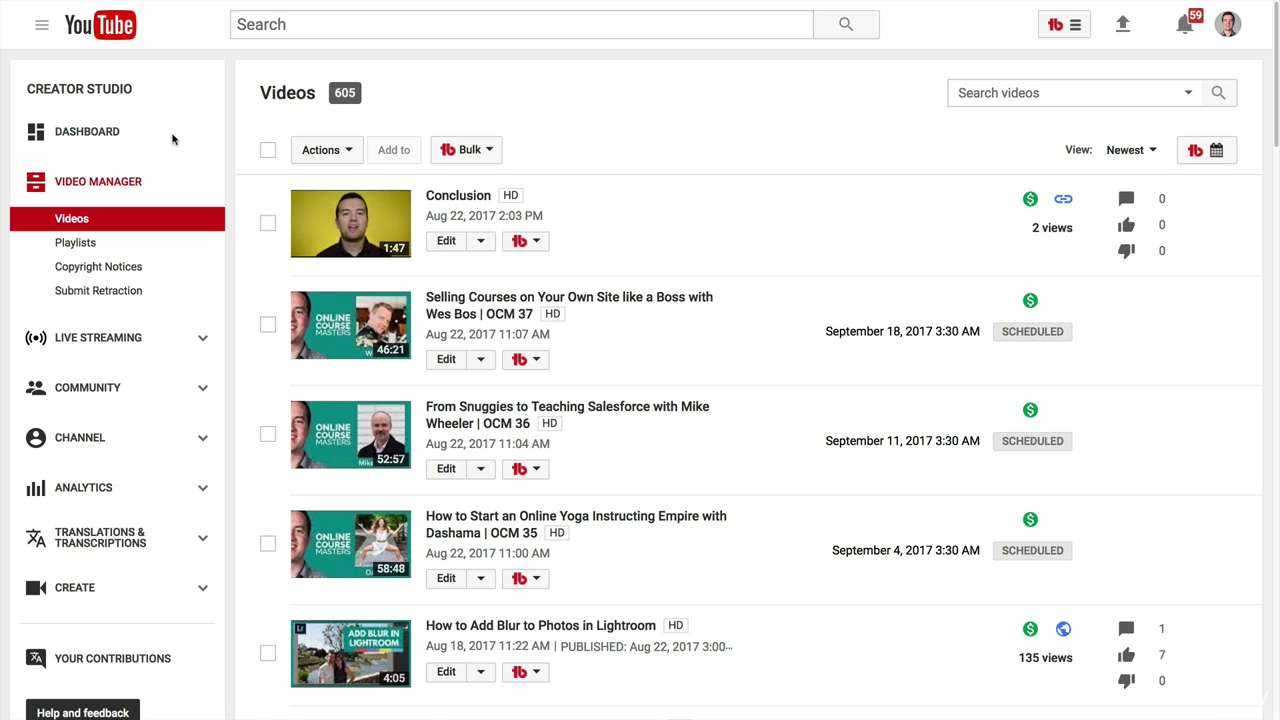
{"action": "left_click", "coordinate": [534, 368]}
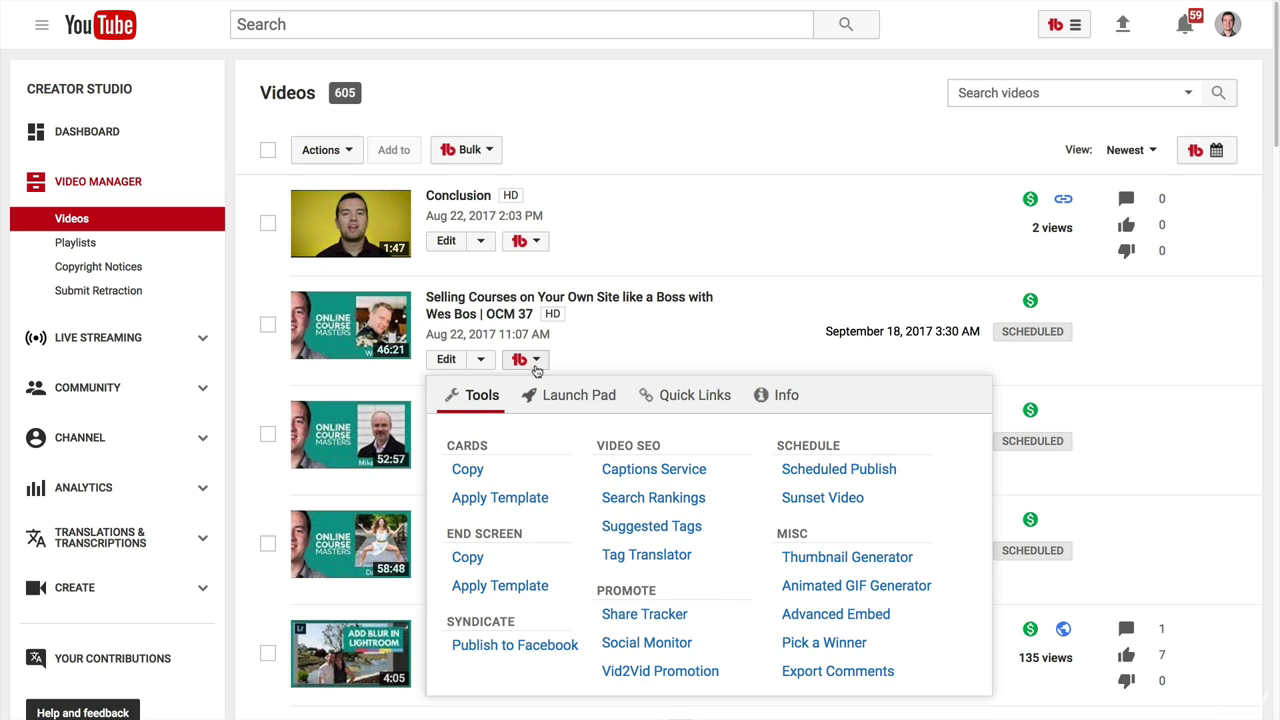
{"action": "left_click", "coordinate": [510, 498]}
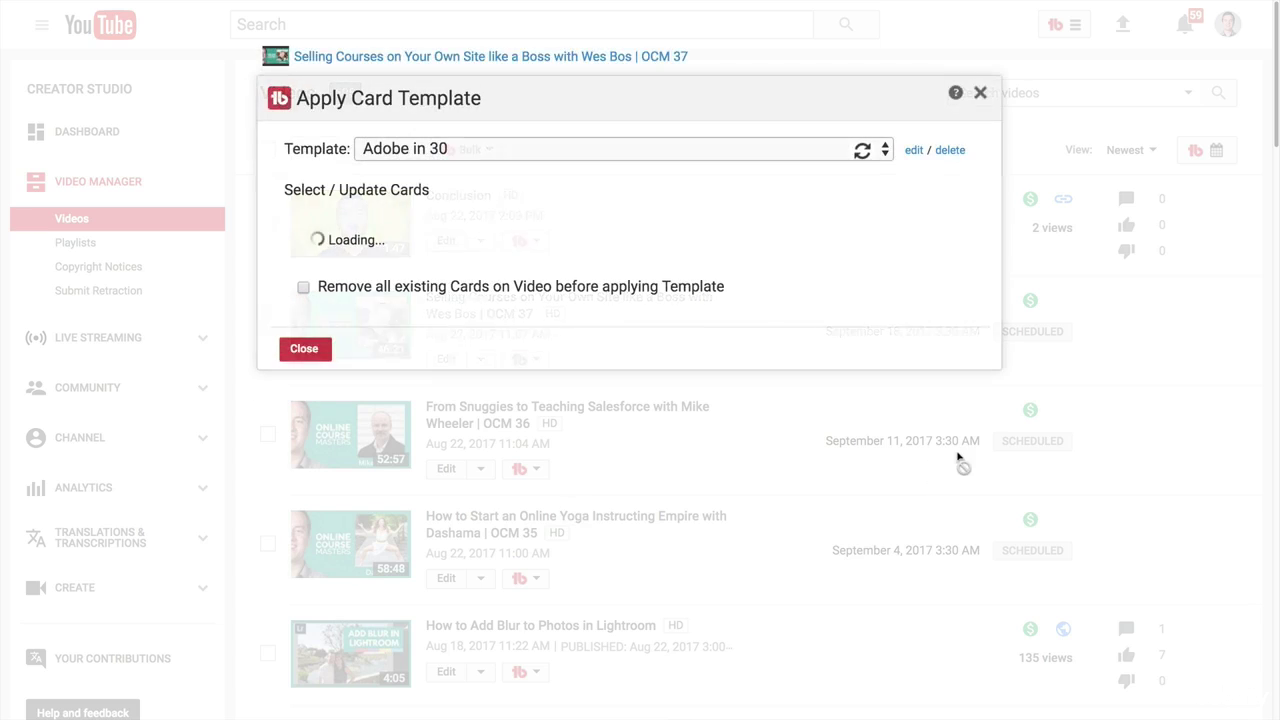
{"action": "left_click", "coordinate": [483, 152]}
{"action": "left_click", "coordinate": [472, 175]}
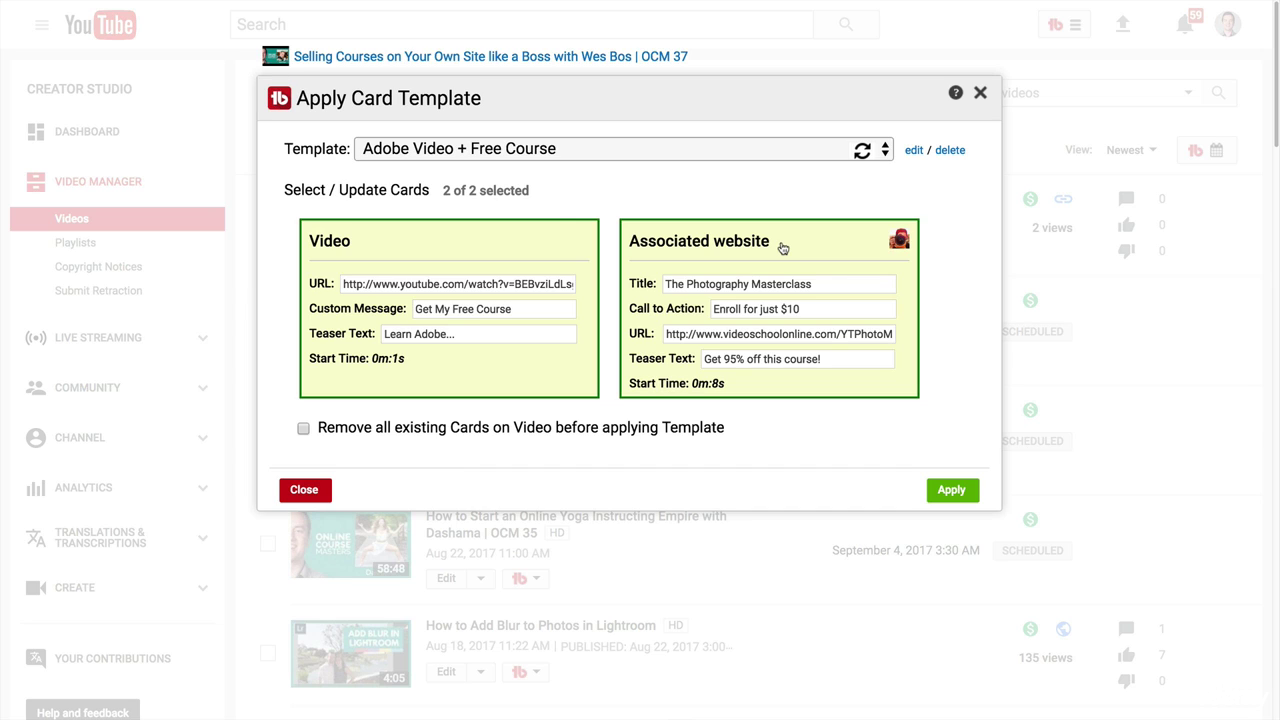
- Apply both cards of the "Adobe Video + Free Course" template to the OCM 37 video and dismiss the confirmation
{"action": "left_click", "coordinate": [952, 490]}
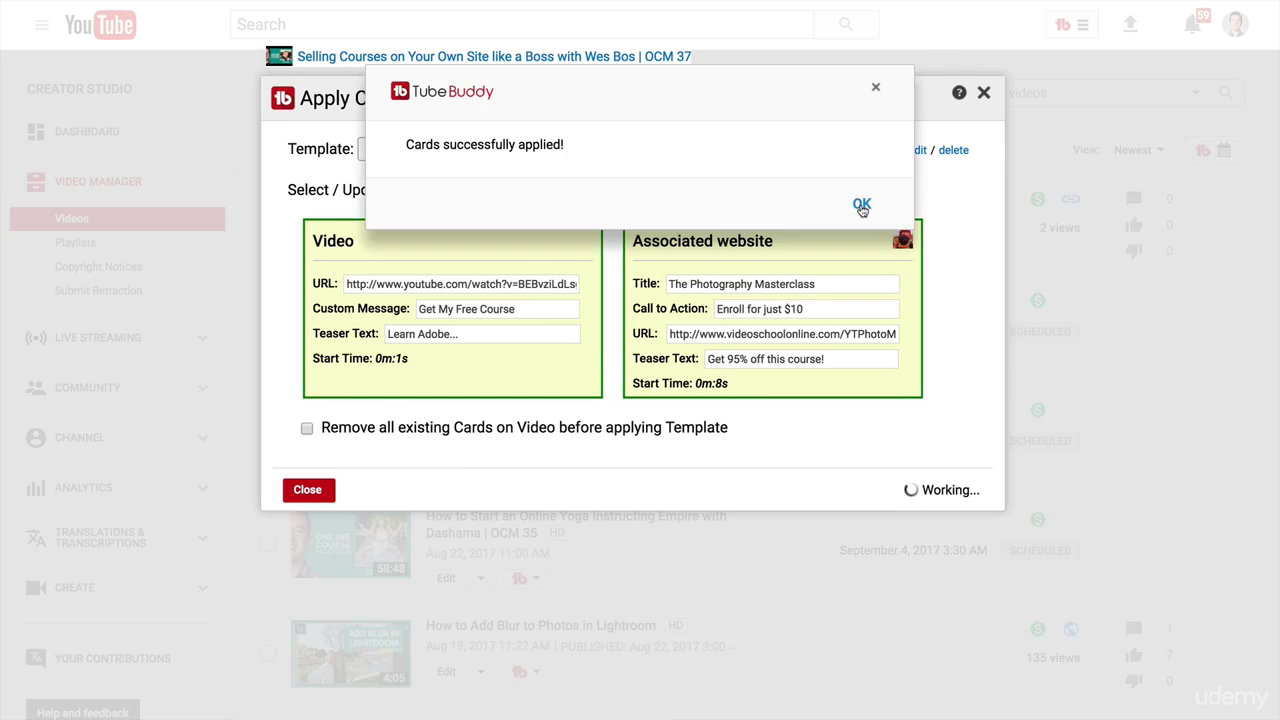
{"action": "left_click", "coordinate": [862, 206]}
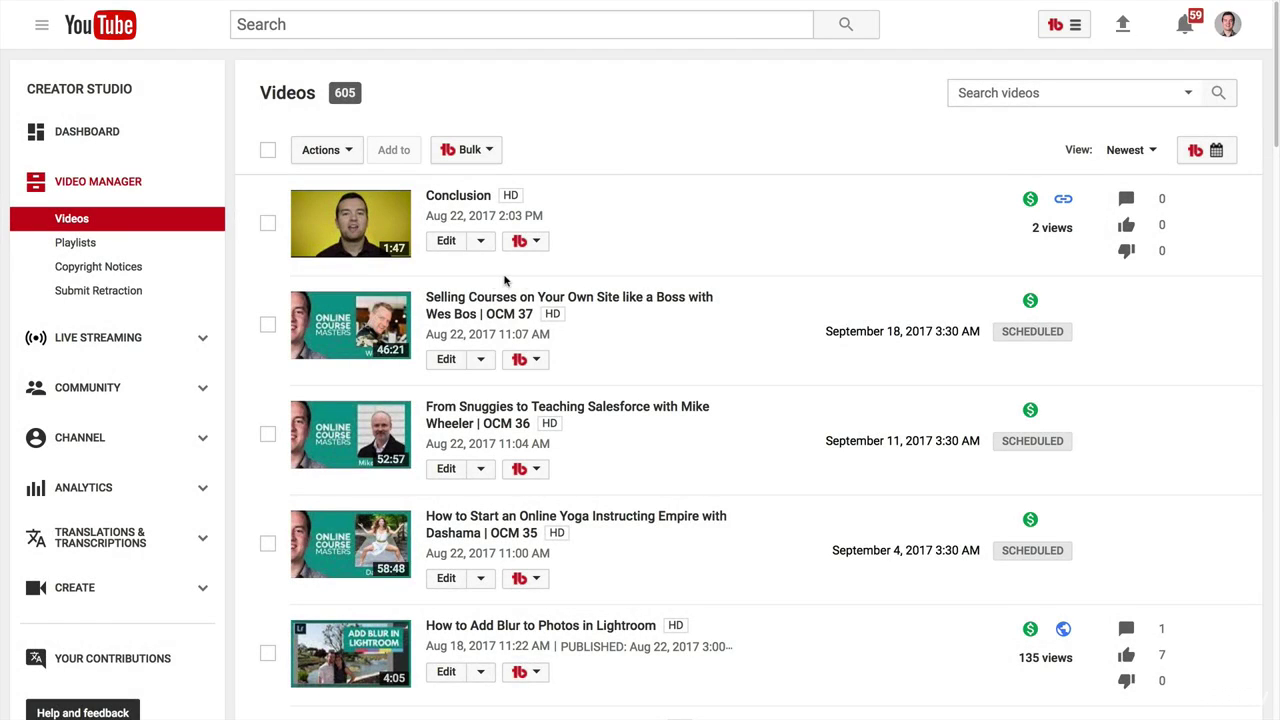
- Open the OCM 37 video's watch page, mute playback, and inspect the cards in the player
{"action": "left_click", "coordinate": [462, 298]}
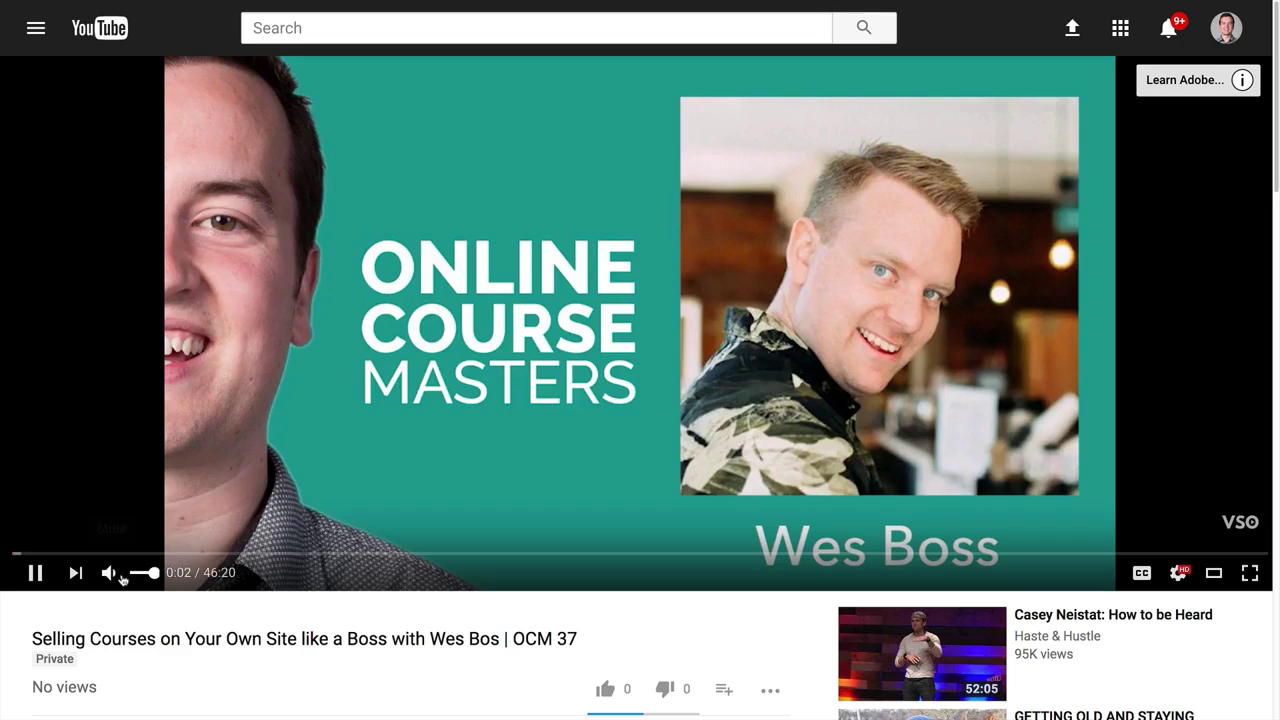
{"action": "left_click", "coordinate": [115, 575]}
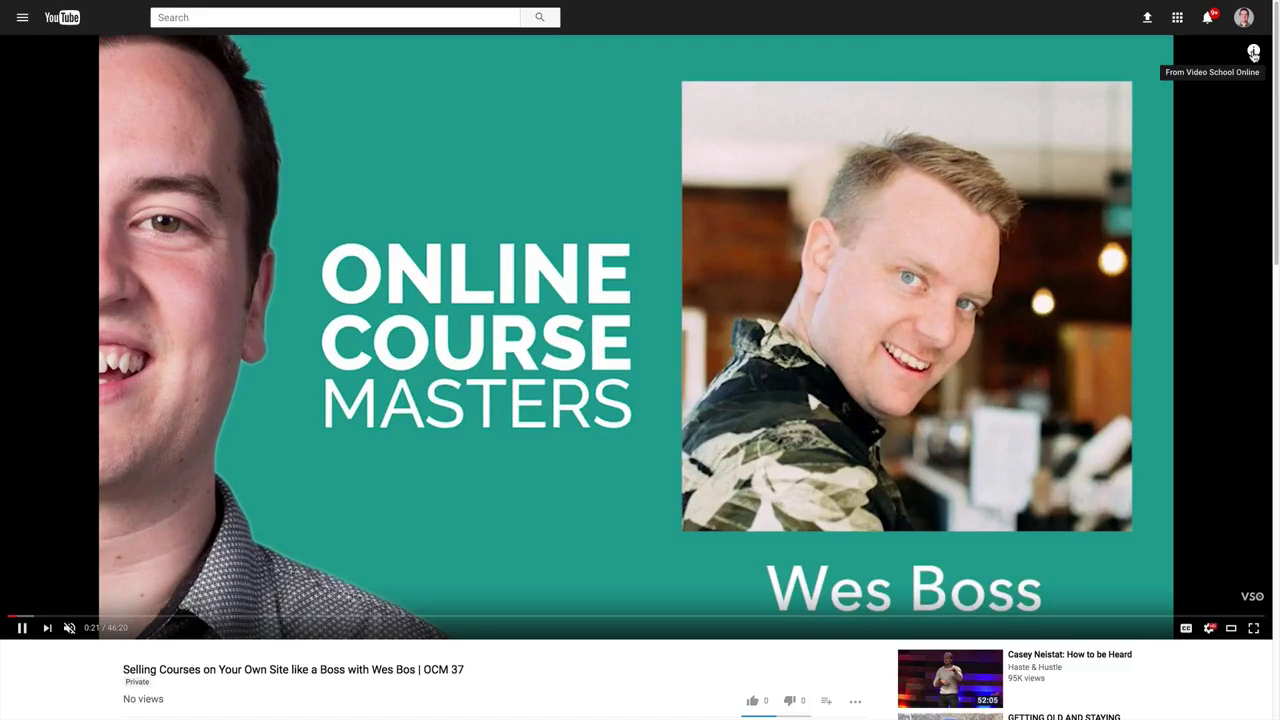
{"action": "left_click", "coordinate": [1254, 52]}
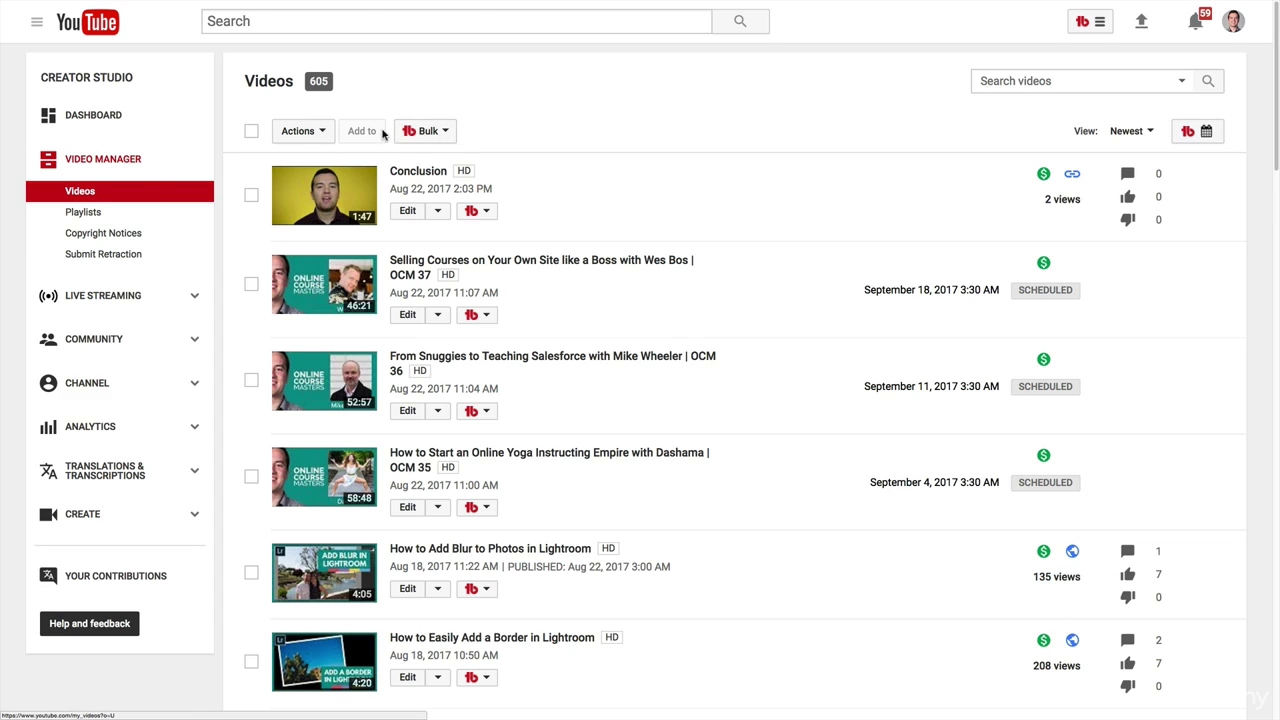
- Start a bulk copy of end screens using the "End screen 1" template as the source
{"action": "left_click", "coordinate": [433, 135]}
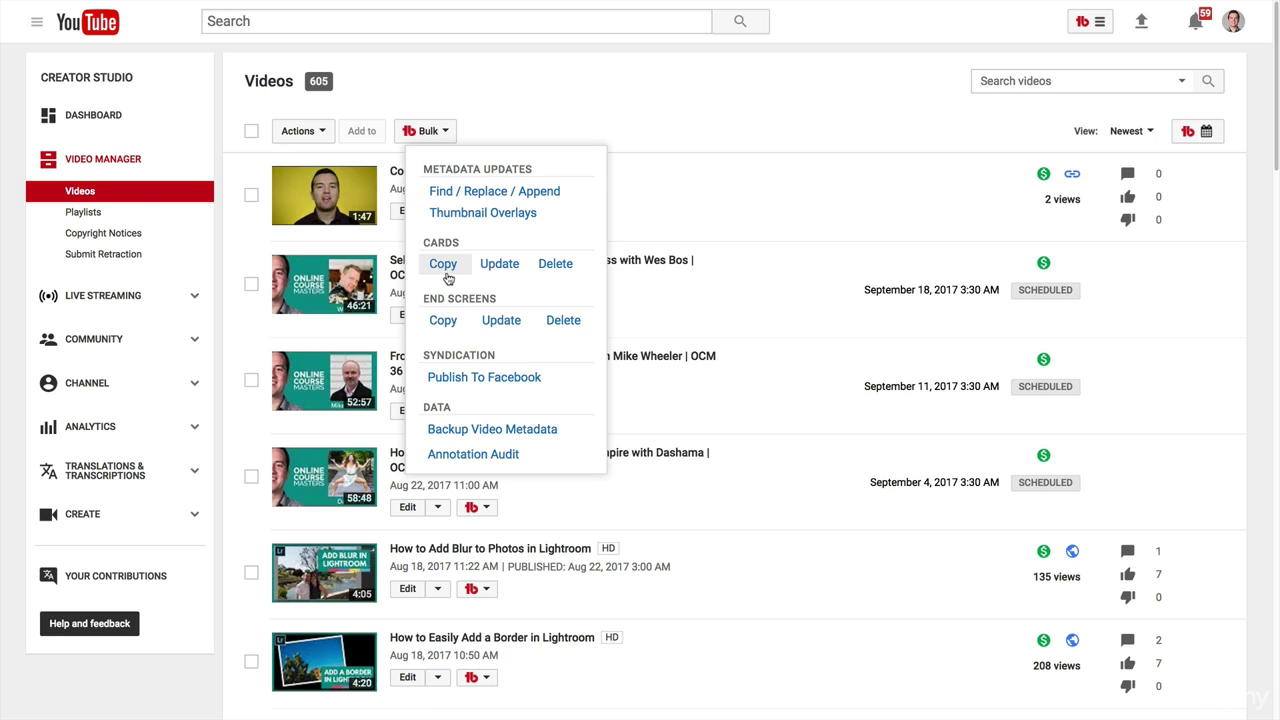
{"action": "left_click", "coordinate": [454, 326]}
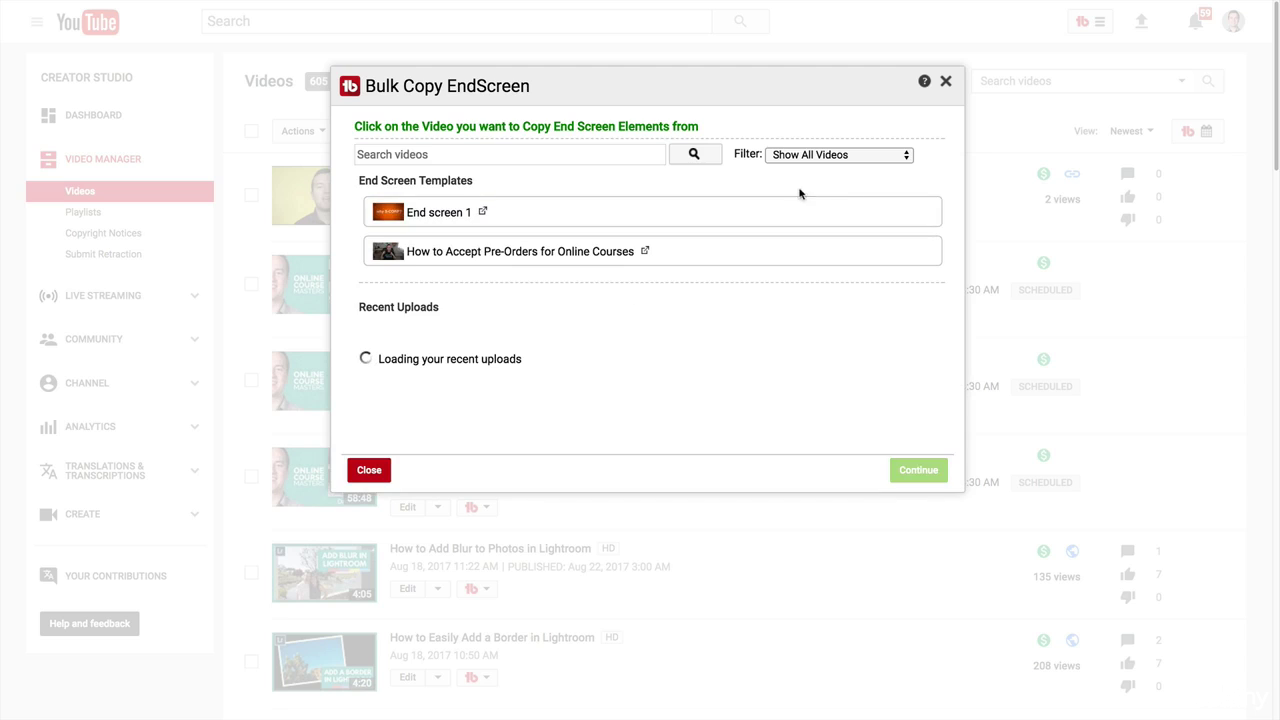
{"action": "left_click", "coordinate": [432, 214]}
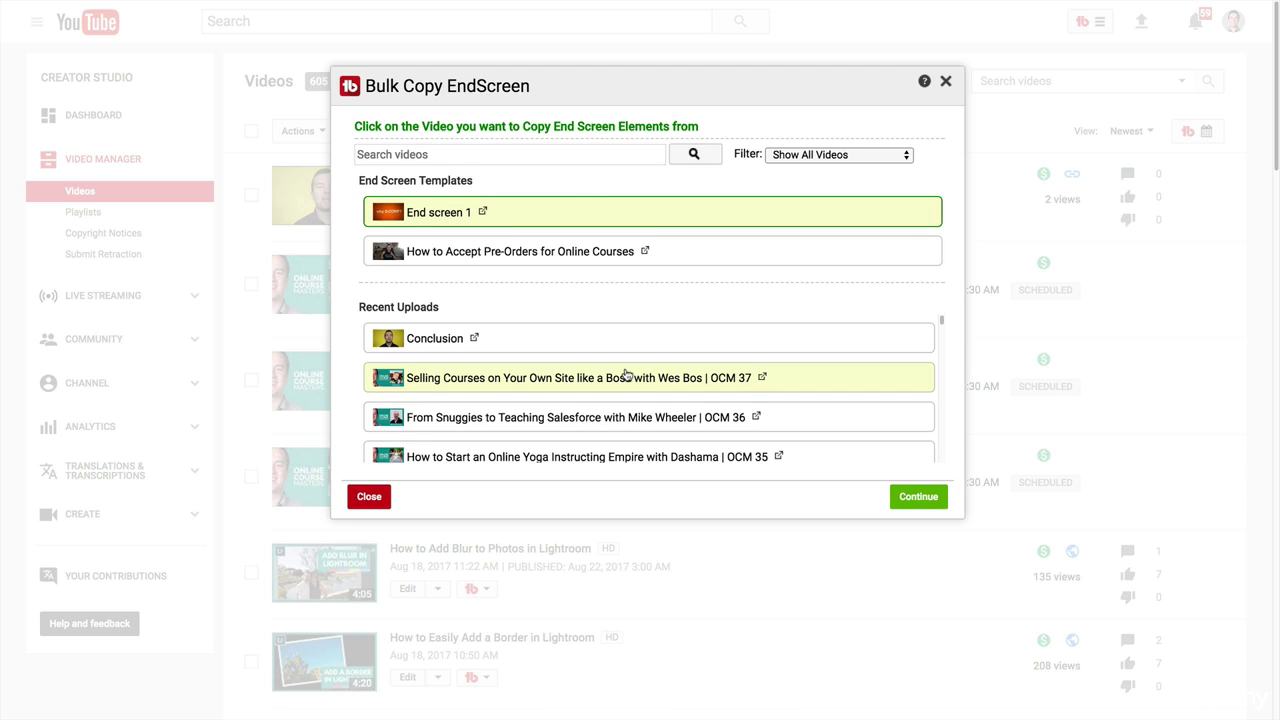
{"action": "scroll", "coordinate": [592, 376], "scroll_direction": "down", "scroll_amount": 2}
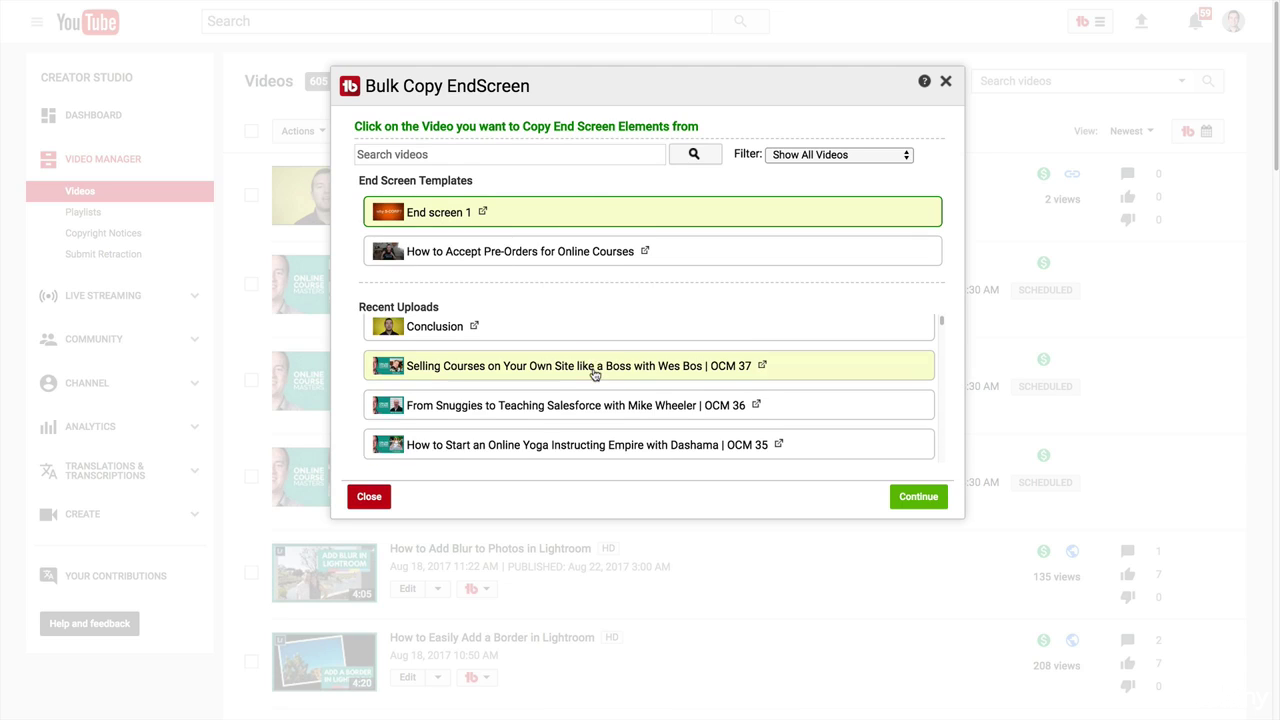
{"action": "scroll", "coordinate": [590, 373], "scroll_direction": "up", "scroll_amount": 2}
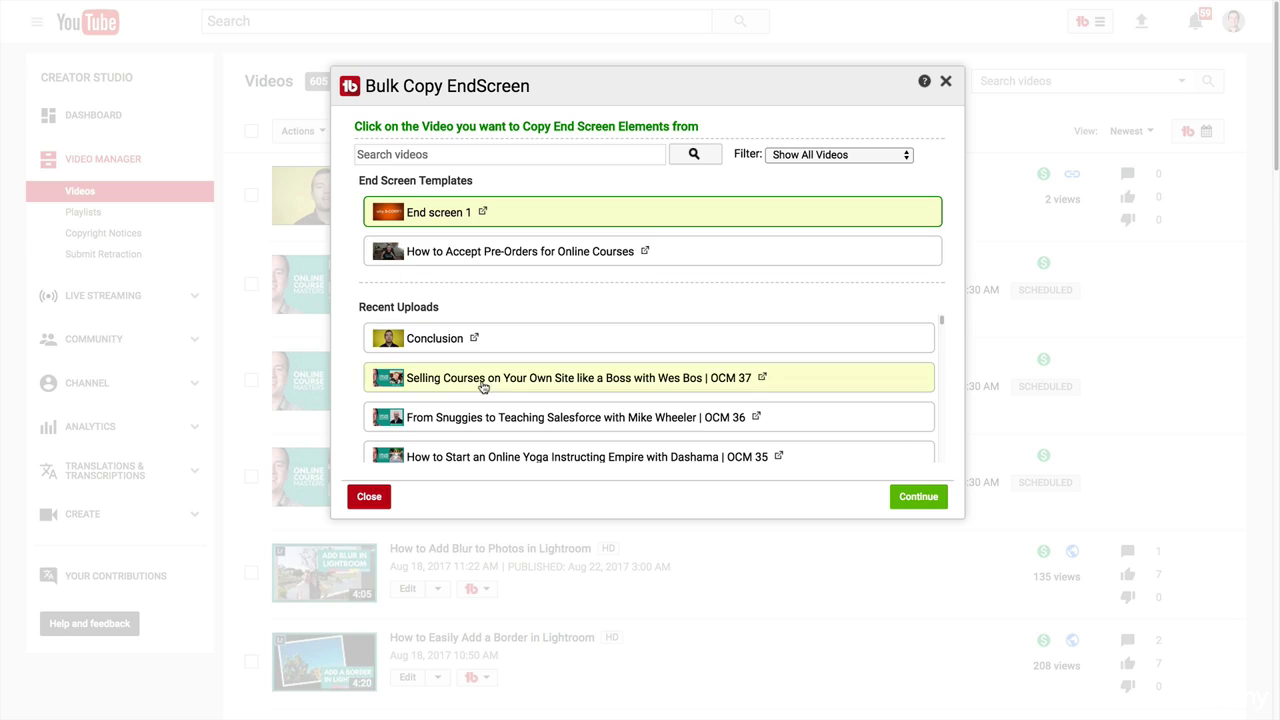
{"action": "left_click", "coordinate": [921, 500]}
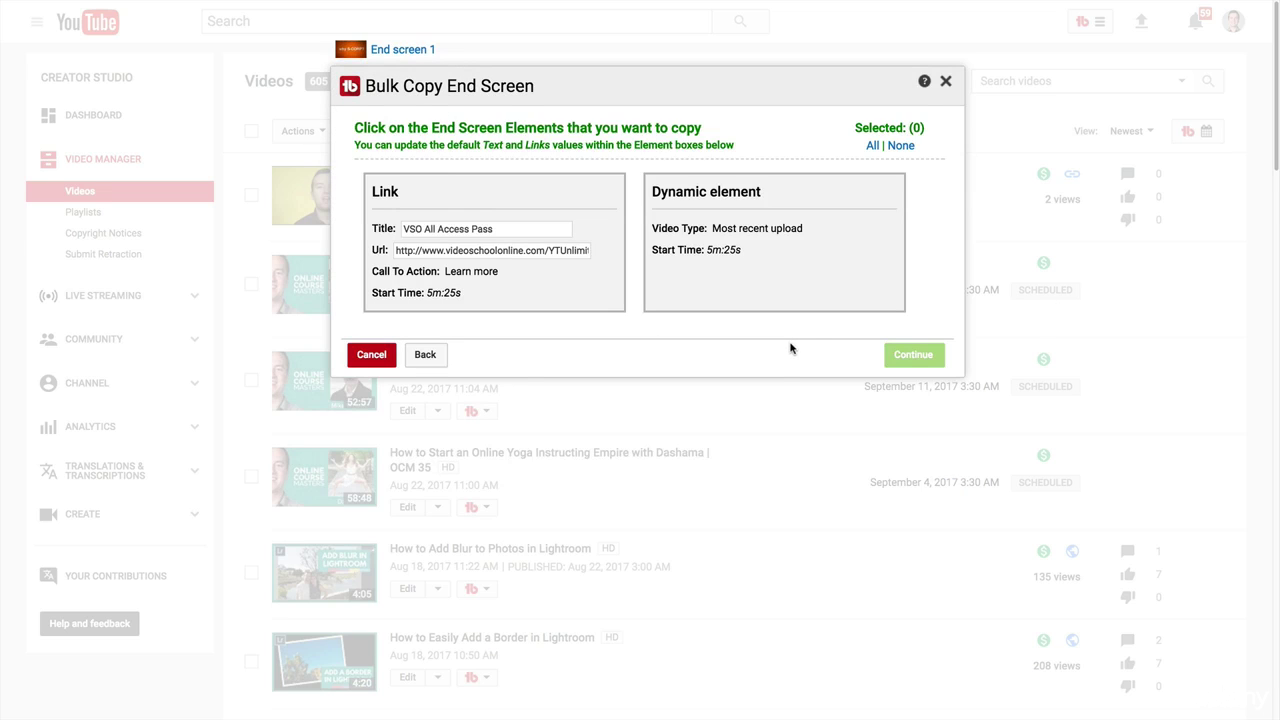
- Include both the Link and the Dynamic element in the bulk end screen copy and continue to choosing target videos
{"action": "left_click", "coordinate": [596, 215]}
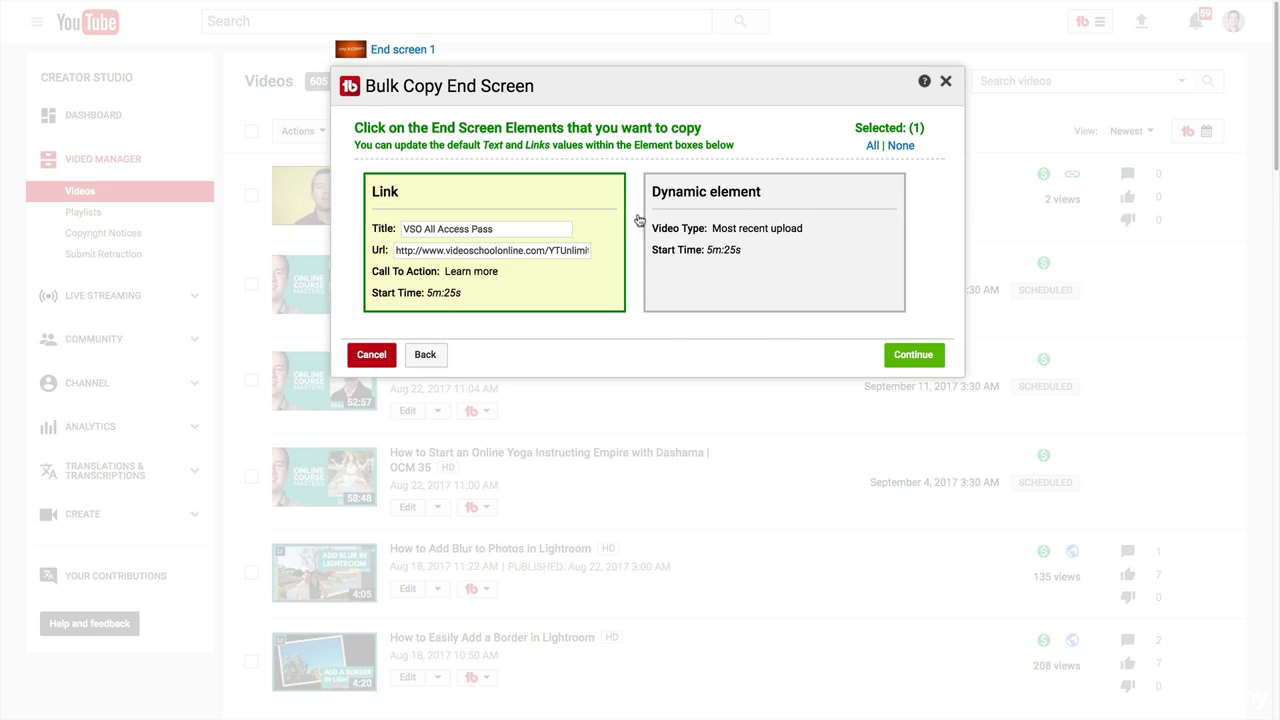
{"action": "left_click", "coordinate": [799, 214]}
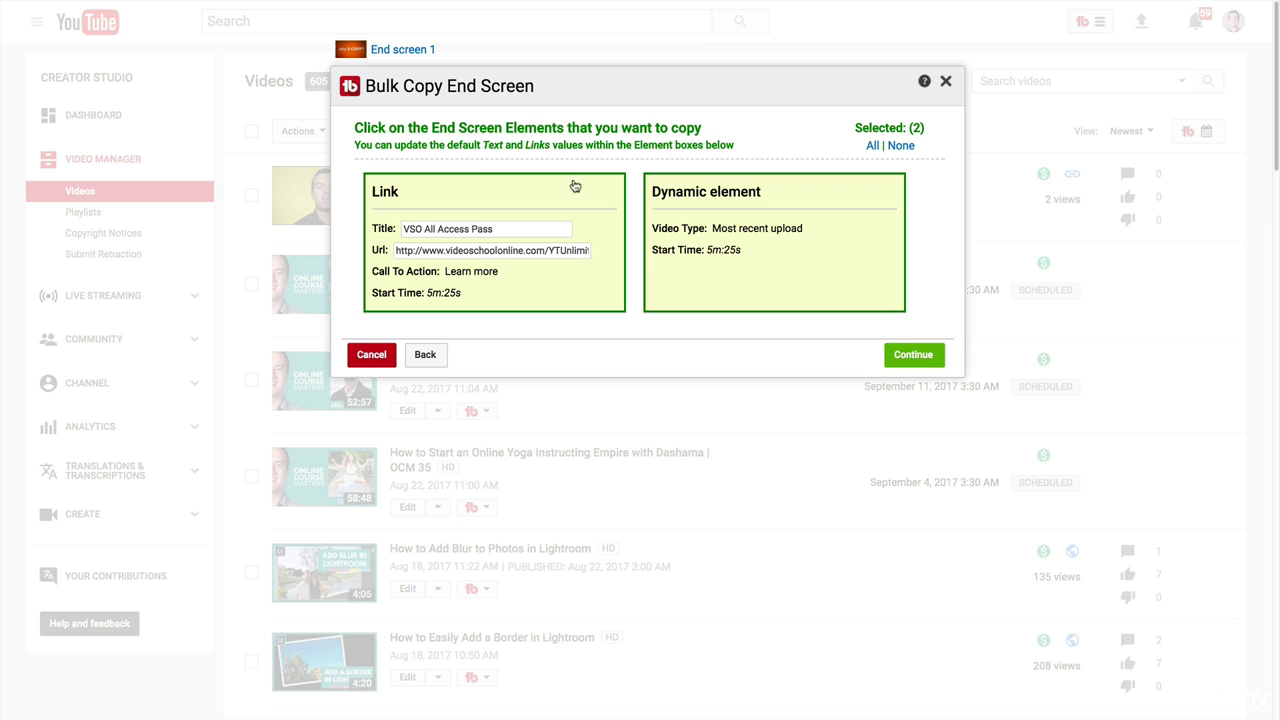
{"action": "left_click", "coordinate": [912, 355]}
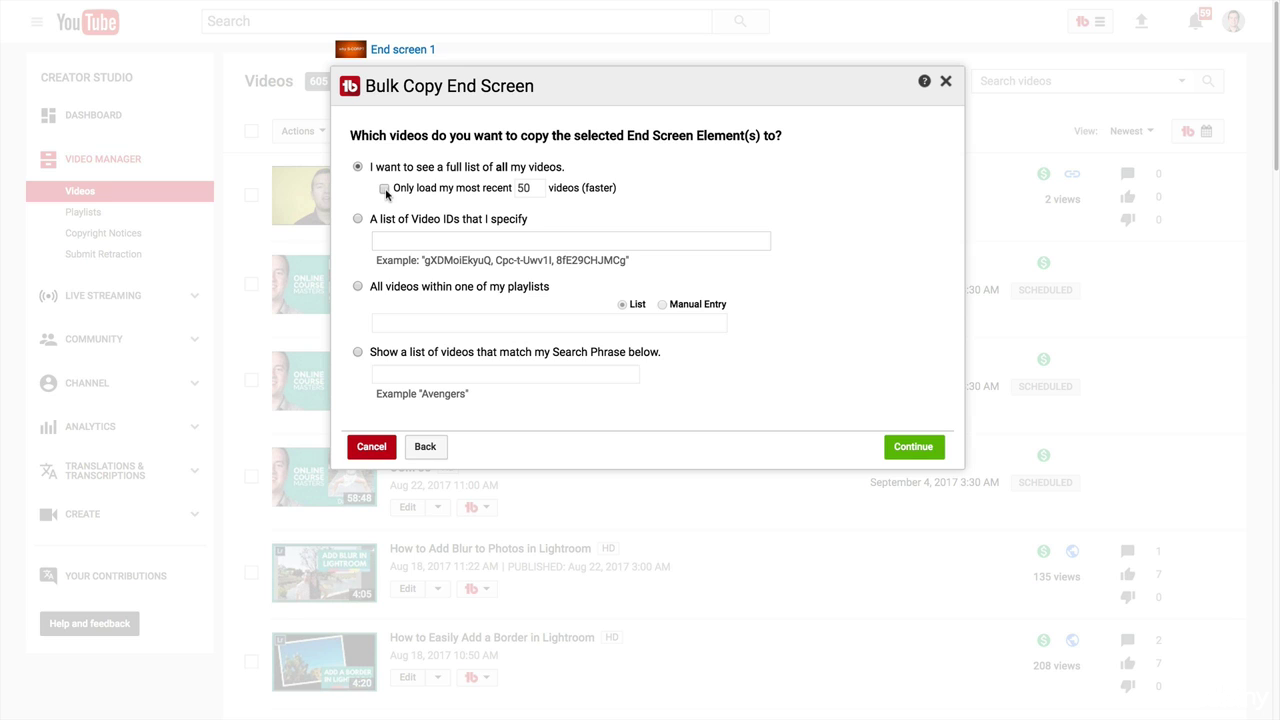
- Try the target options for loading only the most recent 50 videos and for specifying a list of Video IDs
{"action": "double_click", "coordinate": [539, 190]}
{"action": "left_click", "coordinate": [542, 188]}
{"action": "double_click", "coordinate": [539, 188]}
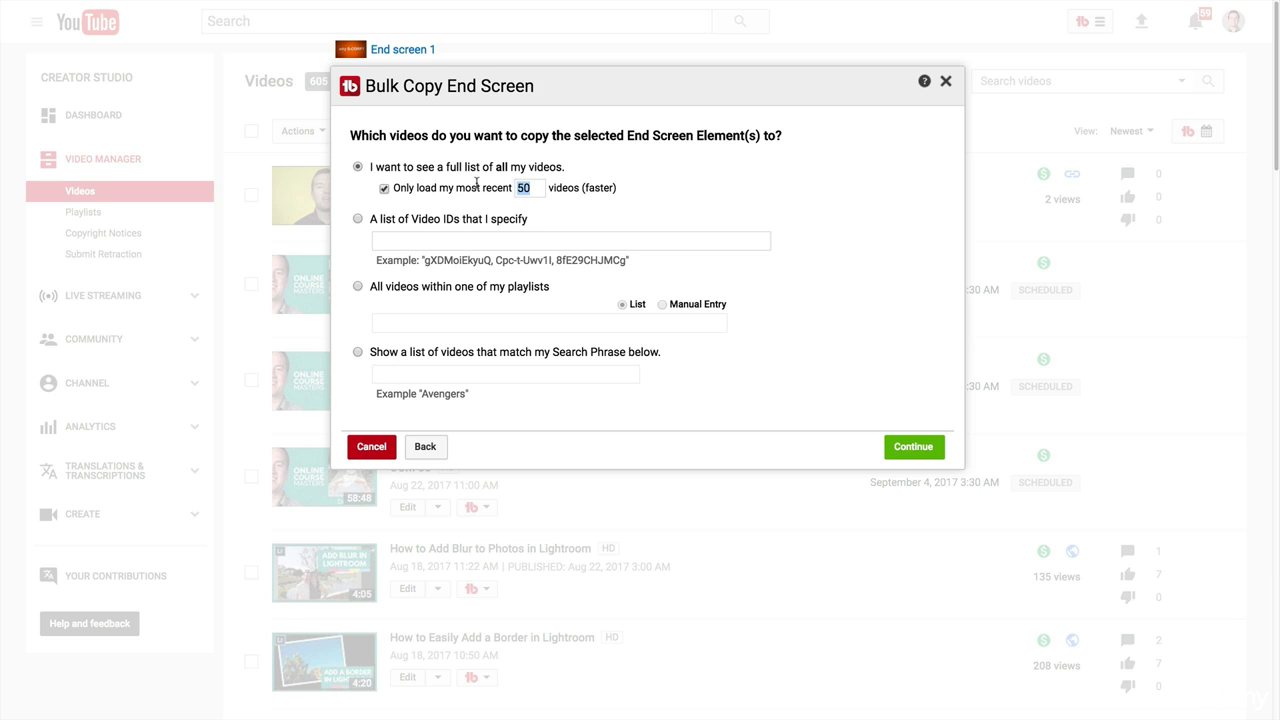
{"action": "left_click", "coordinate": [388, 189]}
{"action": "left_click", "coordinate": [359, 220]}
{"action": "left_click", "coordinate": [425, 238]}
- Target all videos within the "Adobe Photoshop Tutorials" playlist for the end screen copy
{"action": "left_click", "coordinate": [470, 288]}
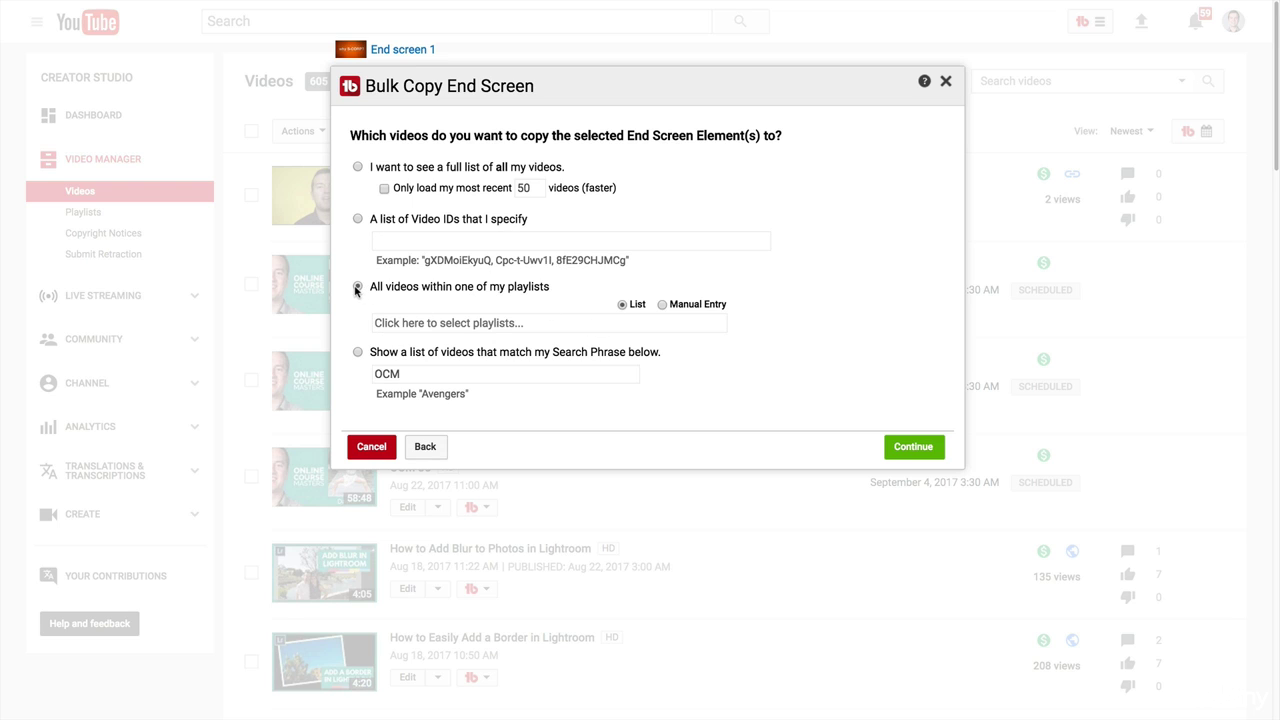
{"action": "left_click", "coordinate": [437, 330]}
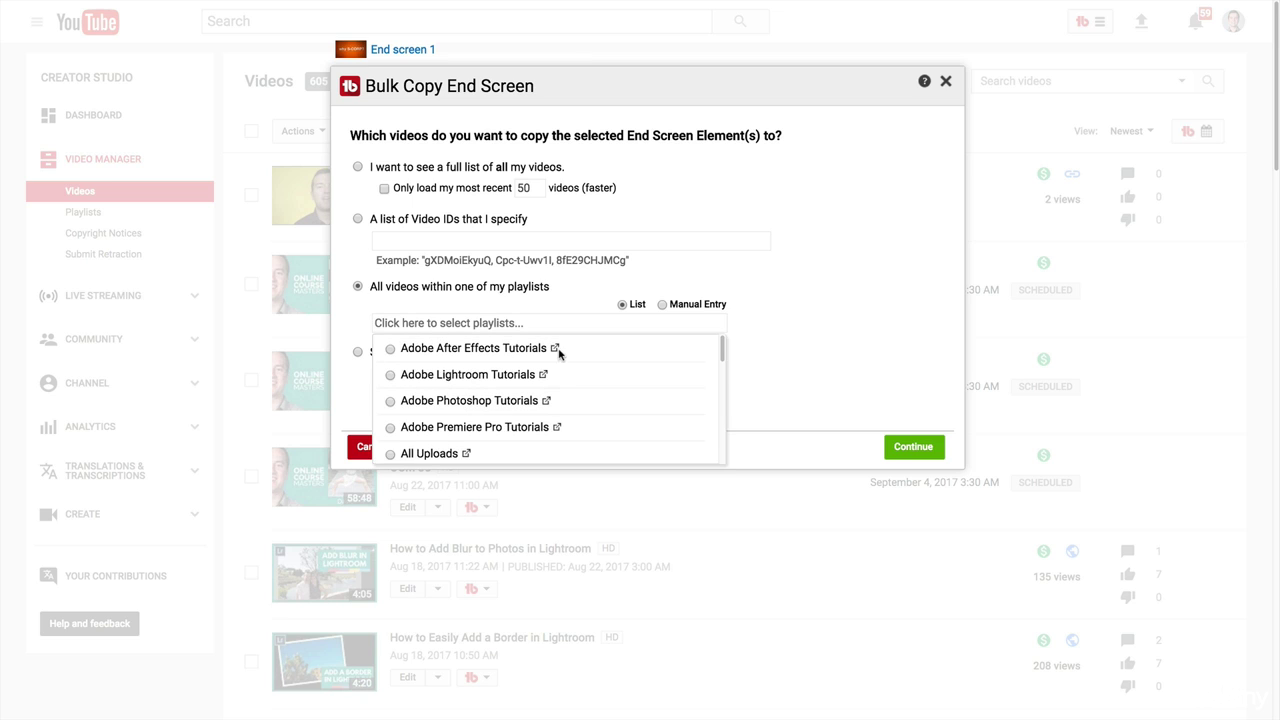
{"action": "scroll", "coordinate": [400, 370], "scroll_direction": "down", "scroll_amount": 1}
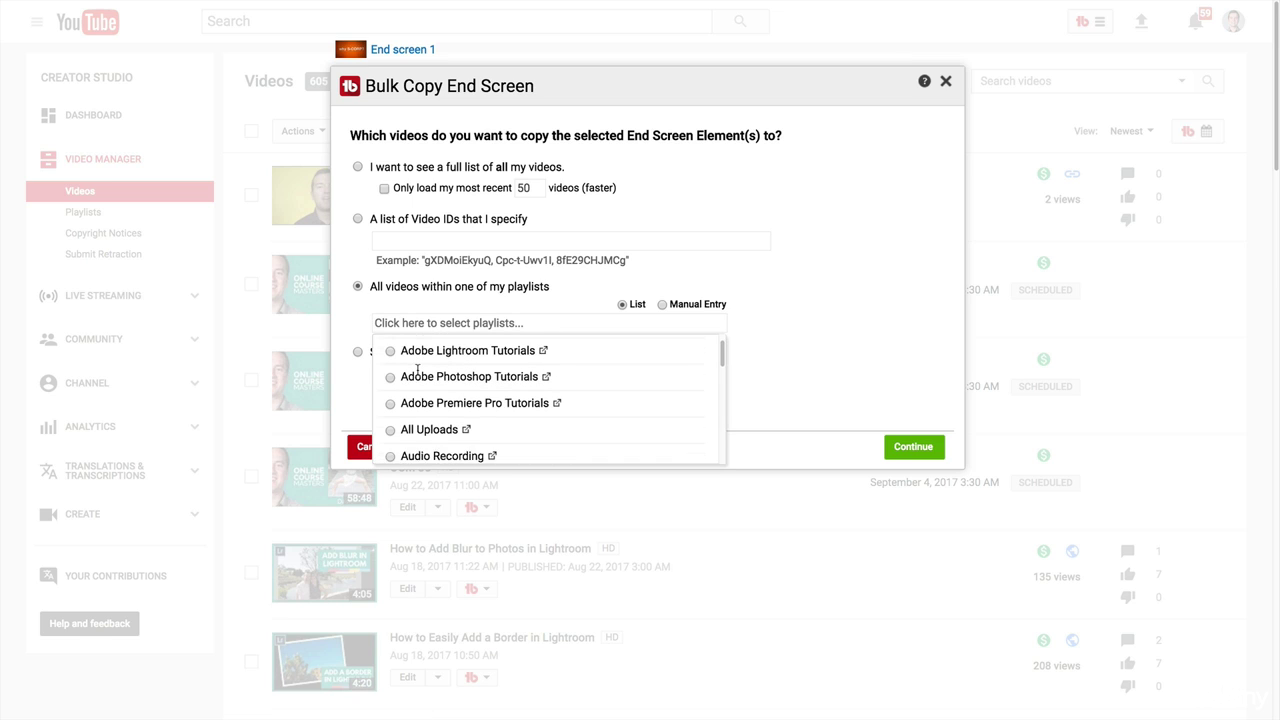
{"action": "left_click", "coordinate": [391, 362]}
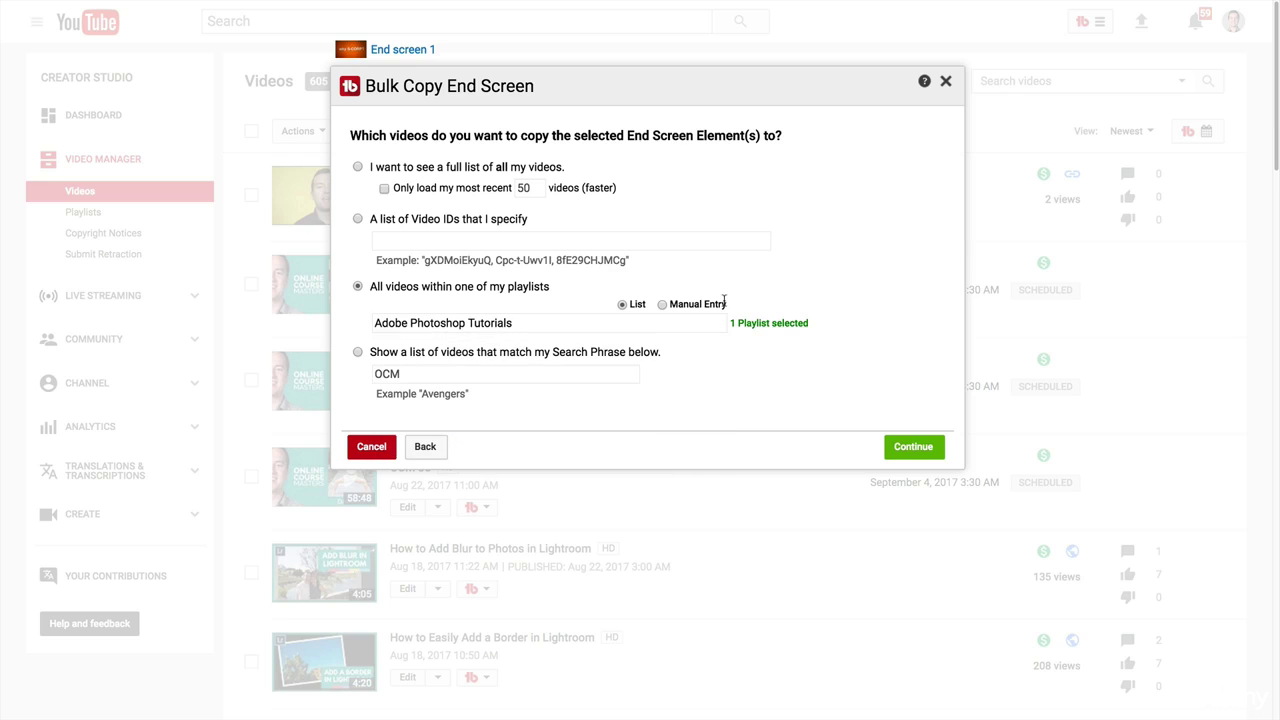
- Load the playlist's videos for the end screen copy, look through the list, and close the dialog without copying
{"action": "left_click", "coordinate": [913, 447]}
{"action": "left_click", "coordinate": [837, 206]}
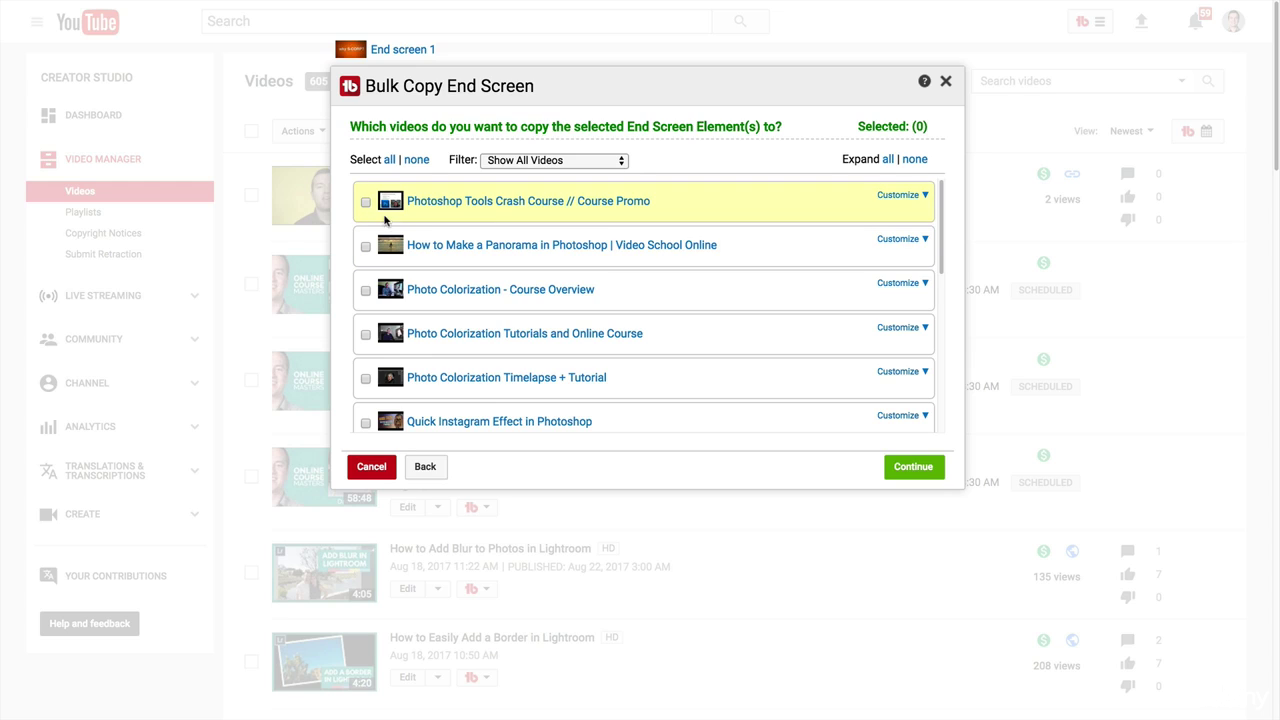
{"action": "scroll", "coordinate": [380, 356], "scroll_direction": "down", "scroll_amount": 4}
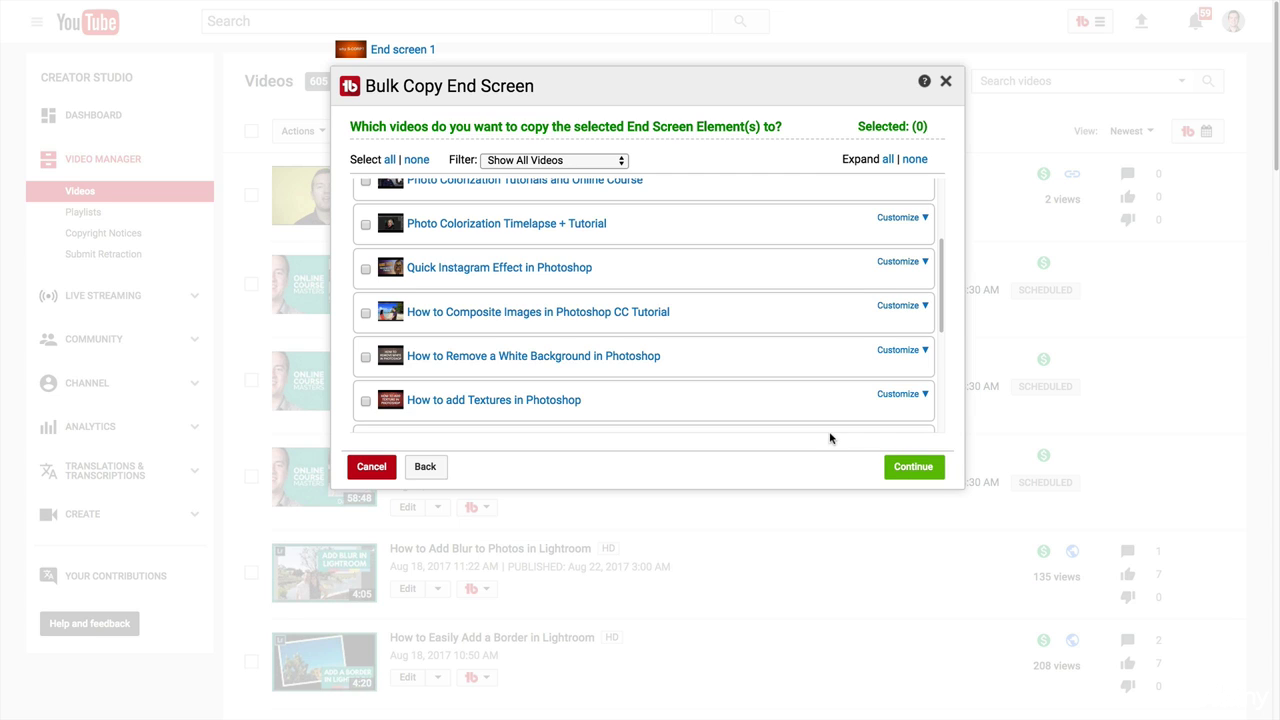
{"action": "left_click", "coordinate": [945, 81]}
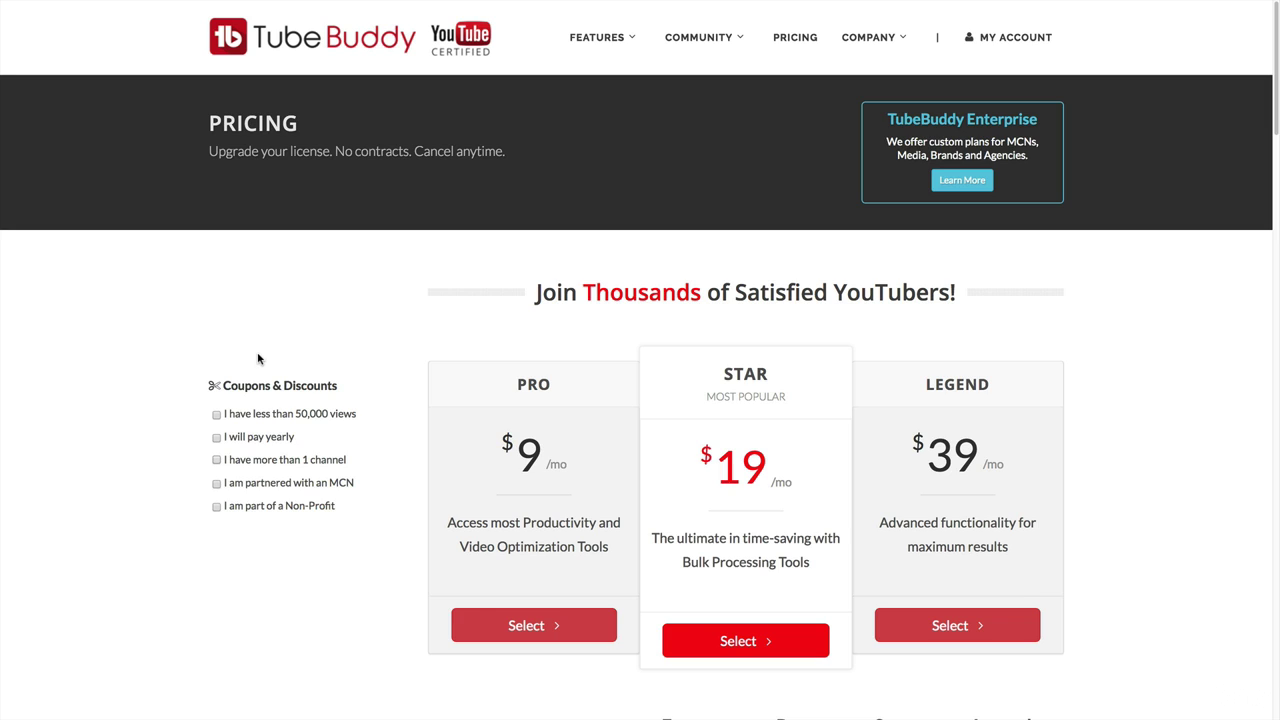
- On TubeBuddy's pricing page, preview the discounts for having less than 50,000 views and for paying yearly, clearing each one
{"action": "left_click", "coordinate": [216, 416]}
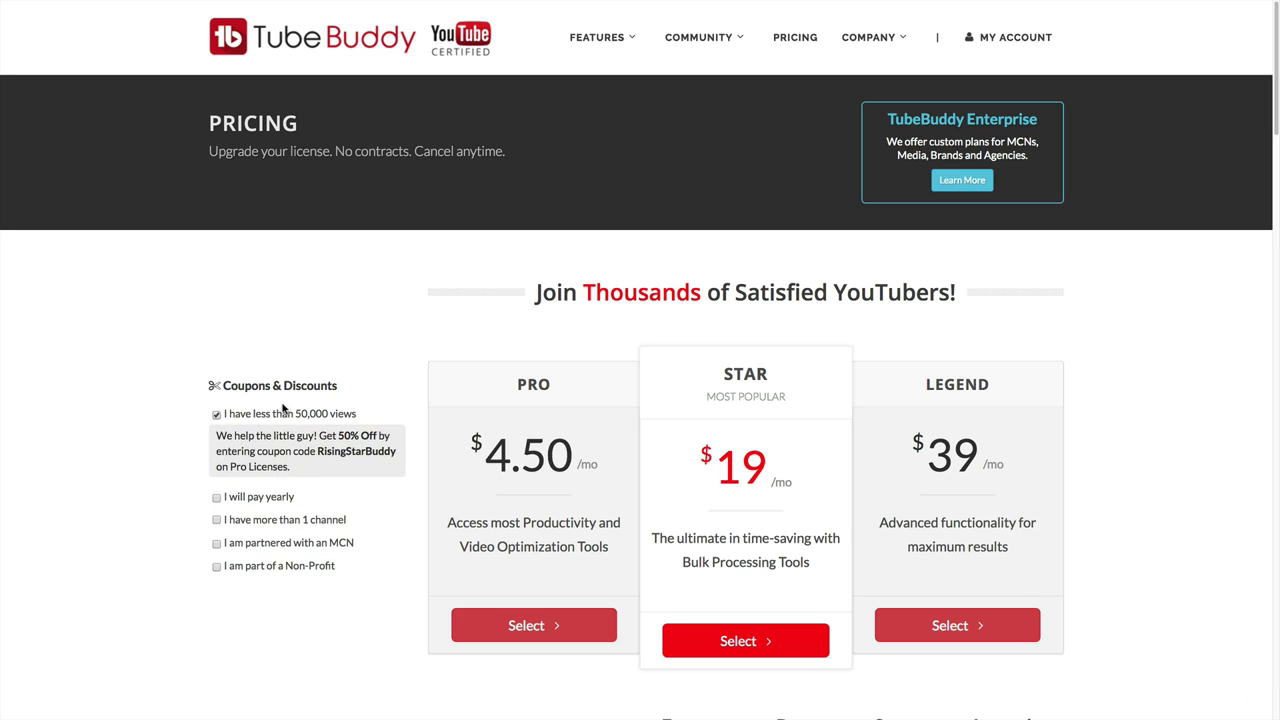
{"action": "left_click", "coordinate": [216, 415]}
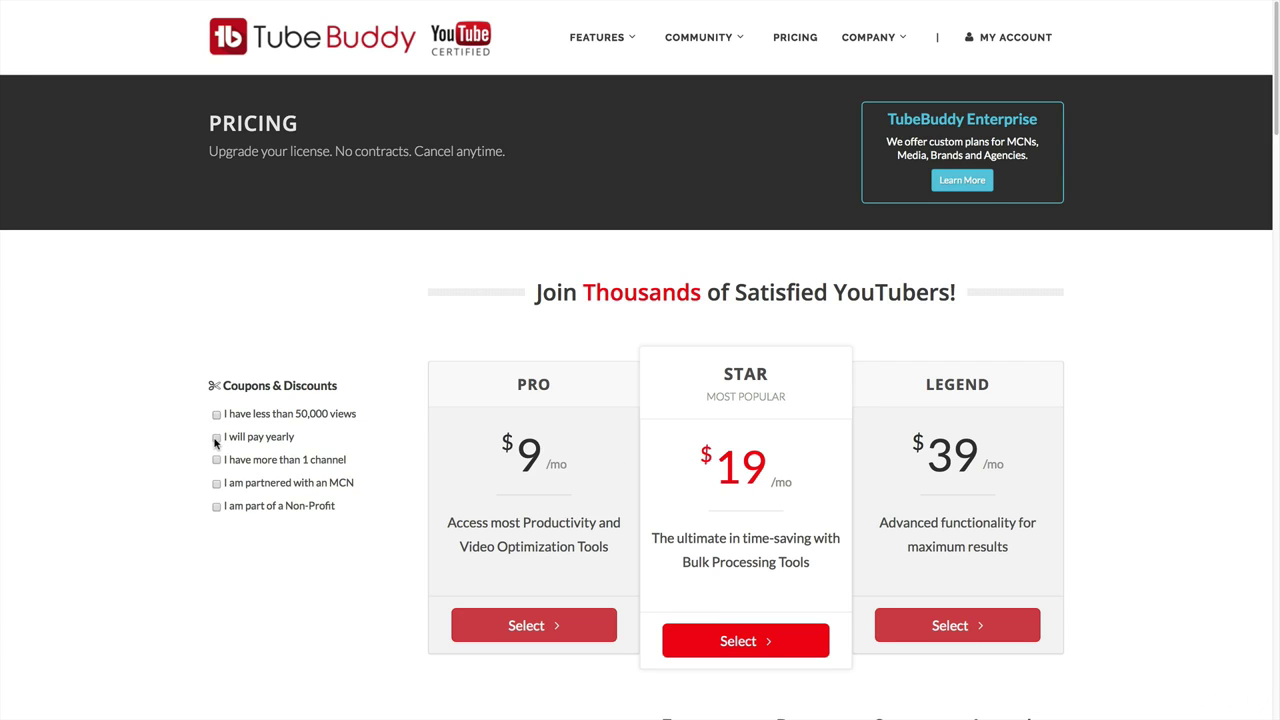
{"action": "left_click", "coordinate": [216, 437]}
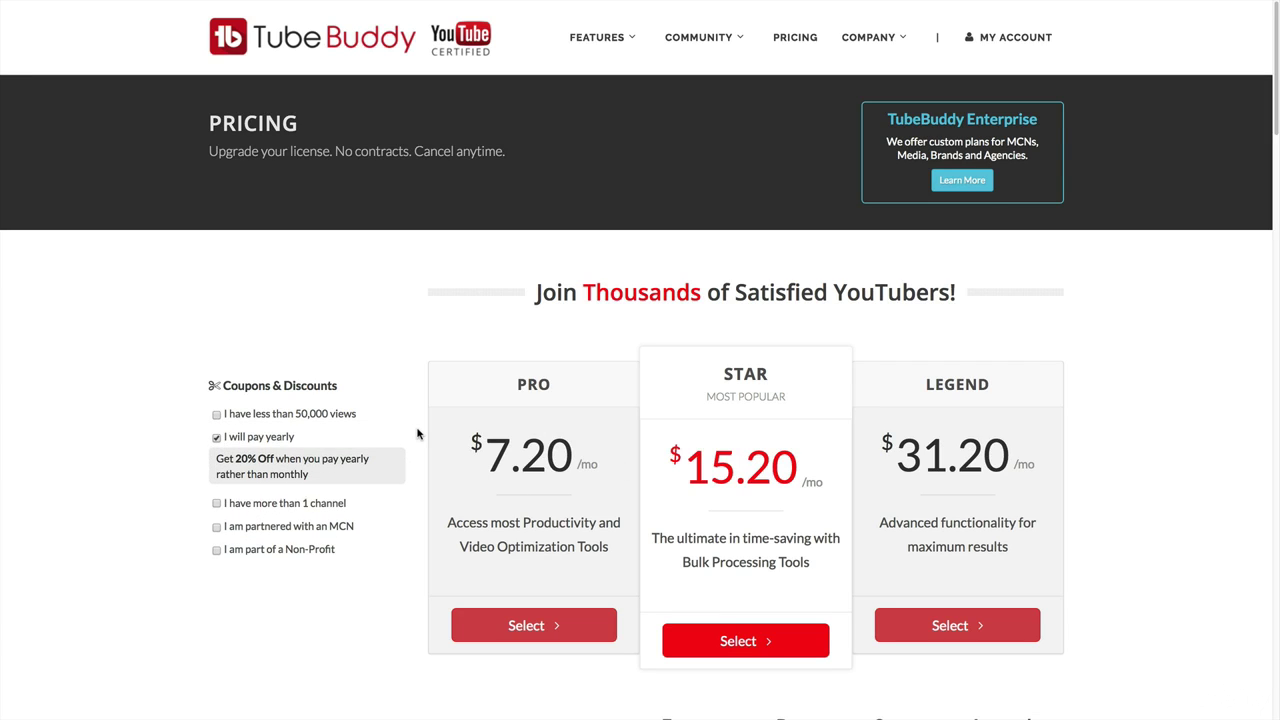
{"action": "left_click", "coordinate": [216, 439]}
{"action": "scroll", "coordinate": [214, 397], "scroll_direction": "down", "scroll_amount": 1}
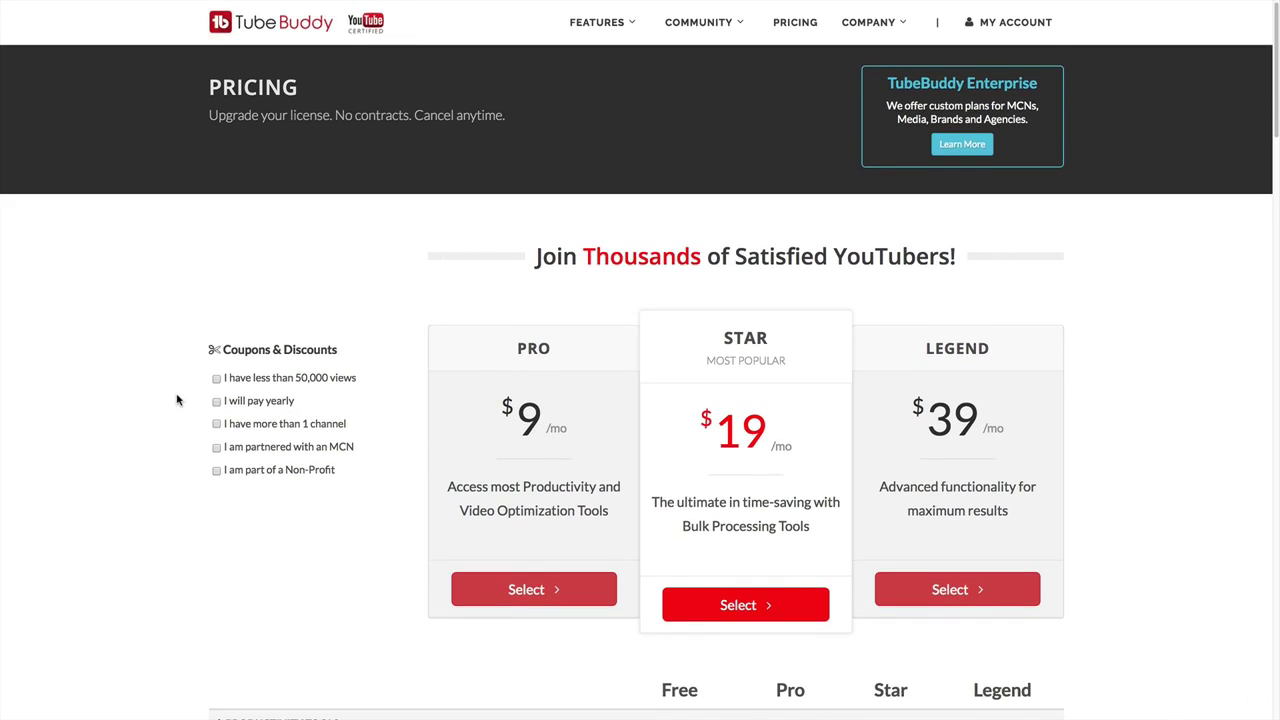